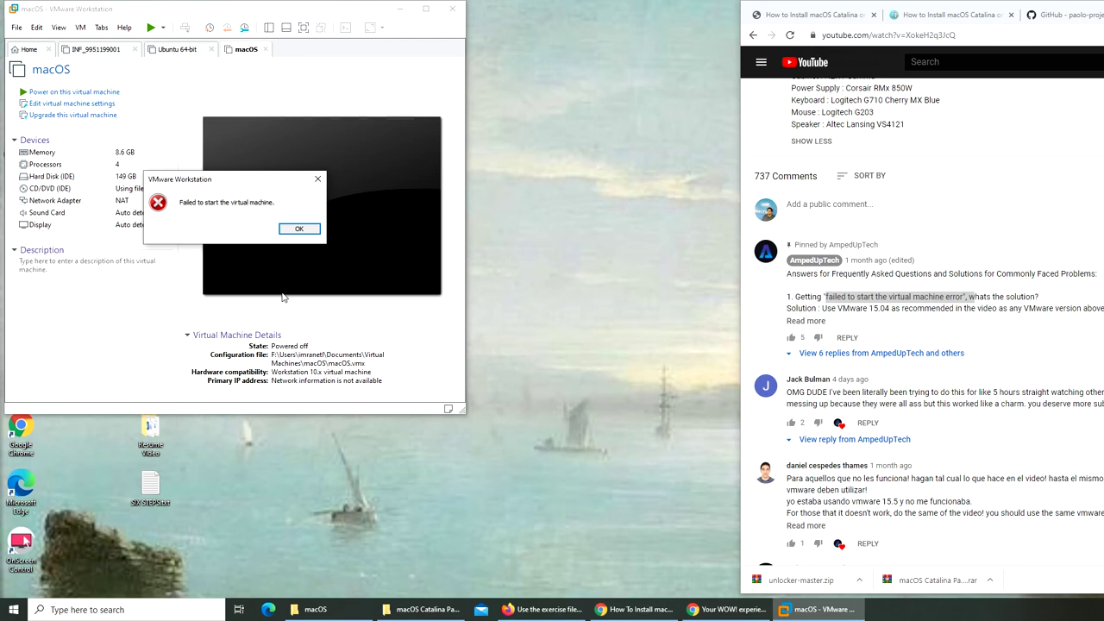
# Dismiss the virtual machine startup error and check the macOS Catalina 10.15.5 (19F101) ISO download in the browser.
pyautogui.click(299, 229)
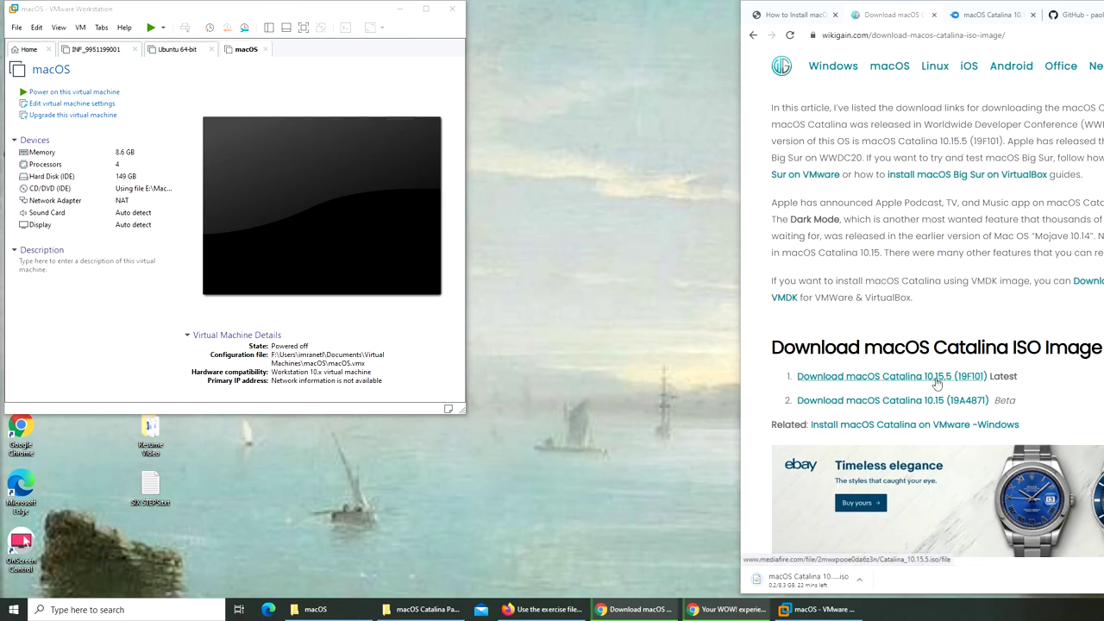
pyautogui.click(988, 16)
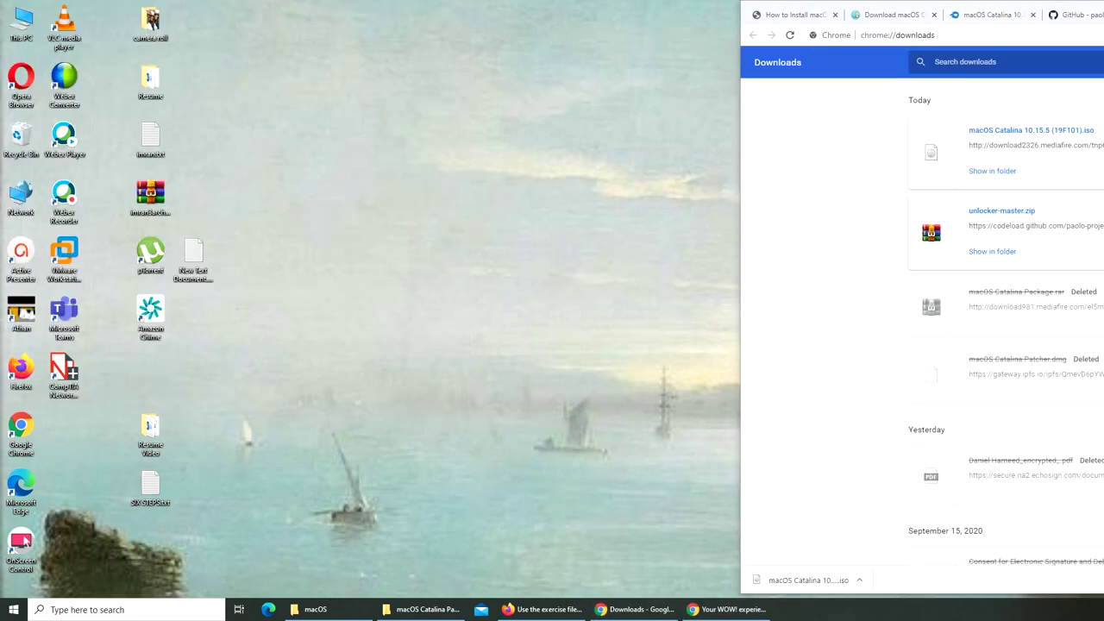
pyautogui.click(860, 579)
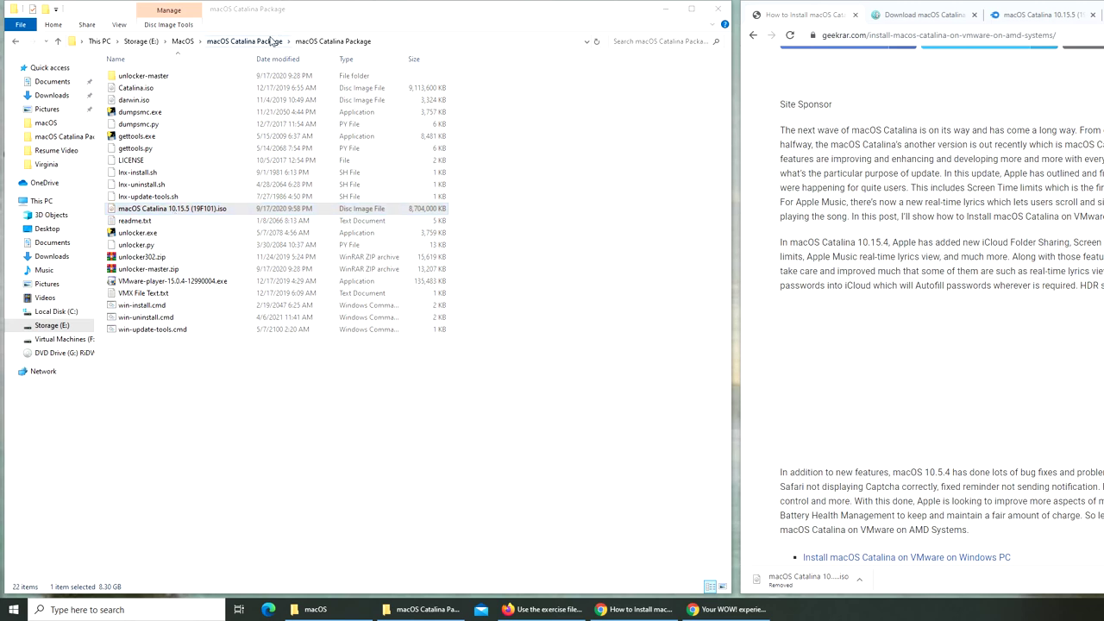
# Try to mount macOS Catalina 10.15.5 (19F101).iso from the macOS Catalina Package folder.
pyautogui.click(207, 208)
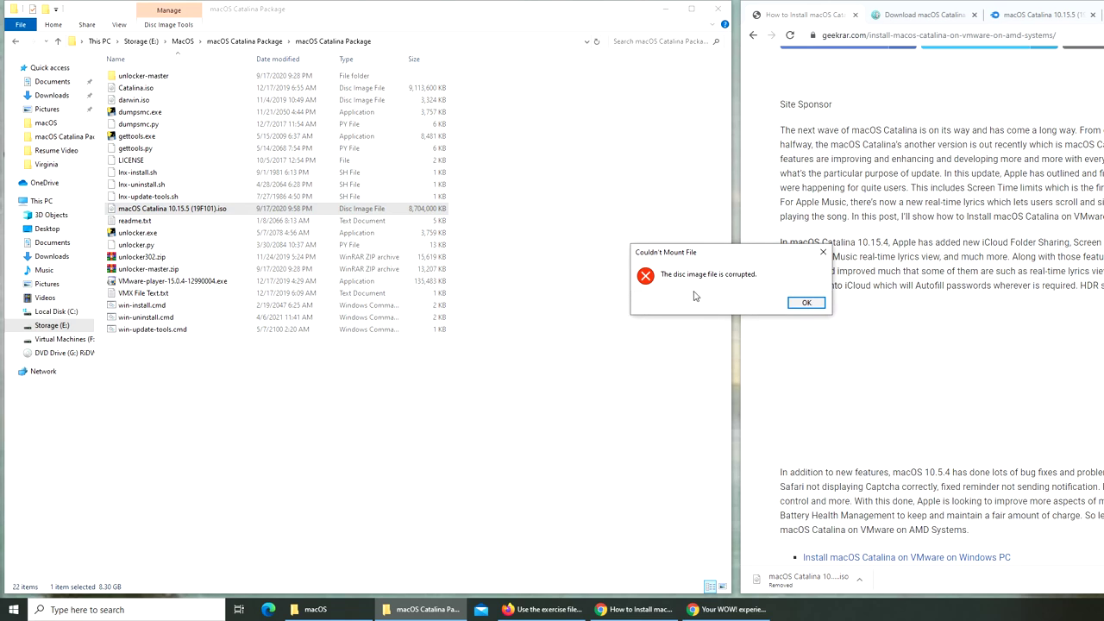
pyautogui.click(804, 302)
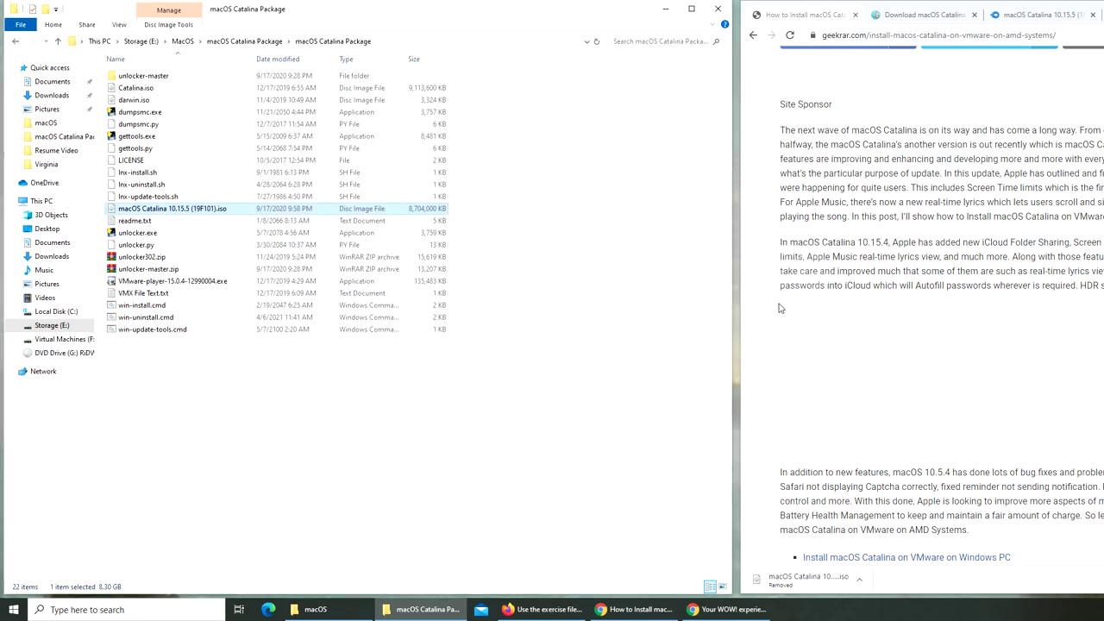
pyautogui.click(665, 9)
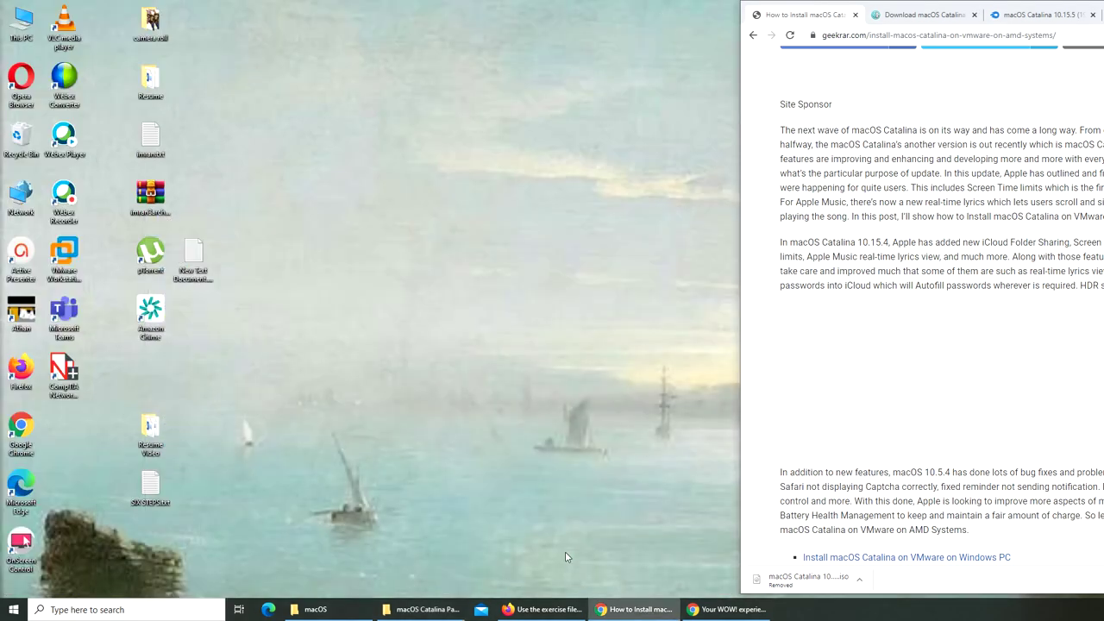
# In VMware Workstation, set the macOS machine's CD/DVD drive to macOS Catalina 10.15.5 (19F101).iso and try to power the machine on.
pyautogui.click(73, 265)
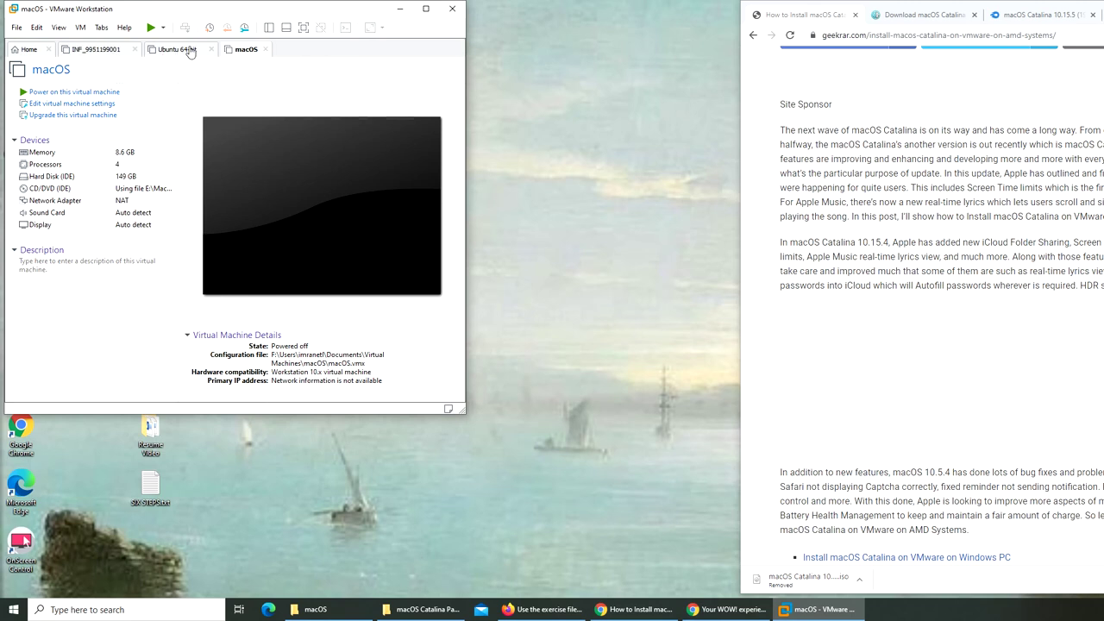
pyautogui.click(52, 105)
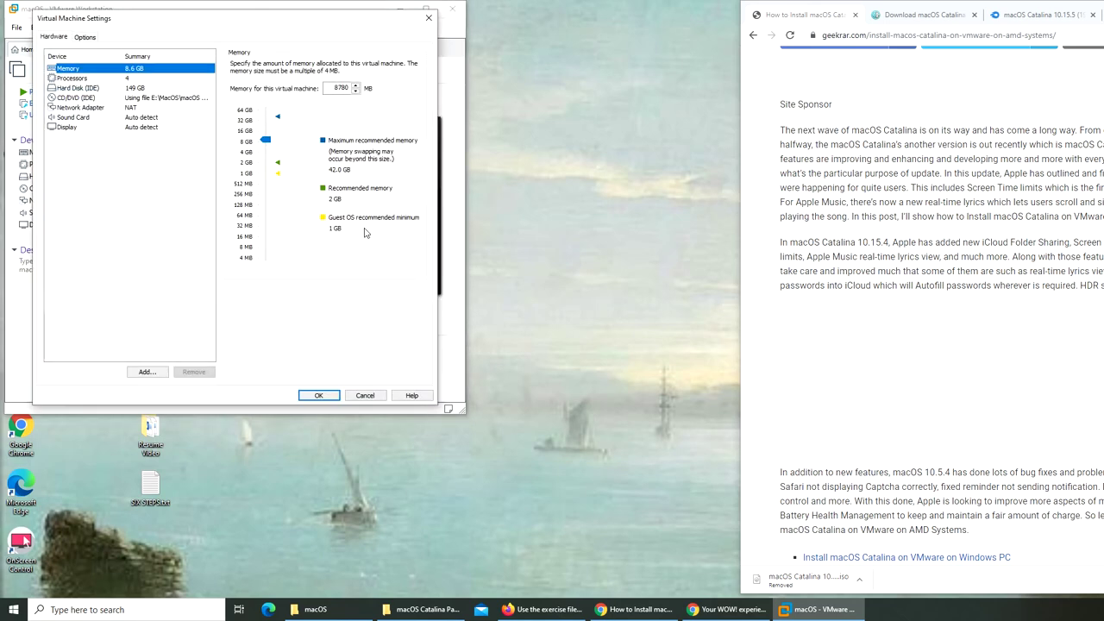
pyautogui.click(80, 99)
pyautogui.click(397, 148)
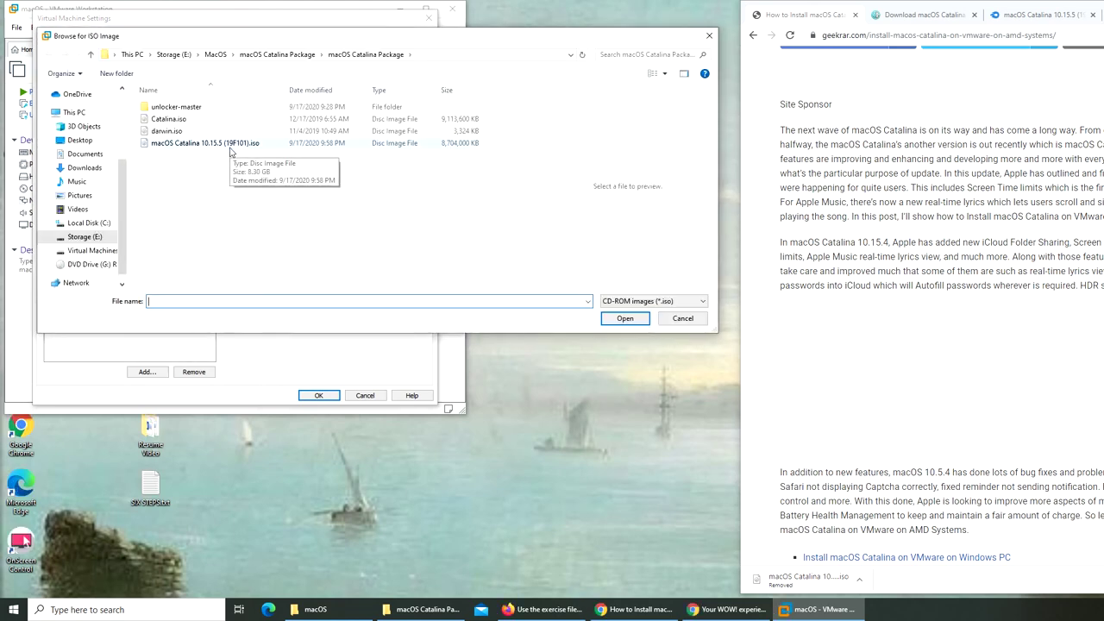
pyautogui.doubleClick(230, 148)
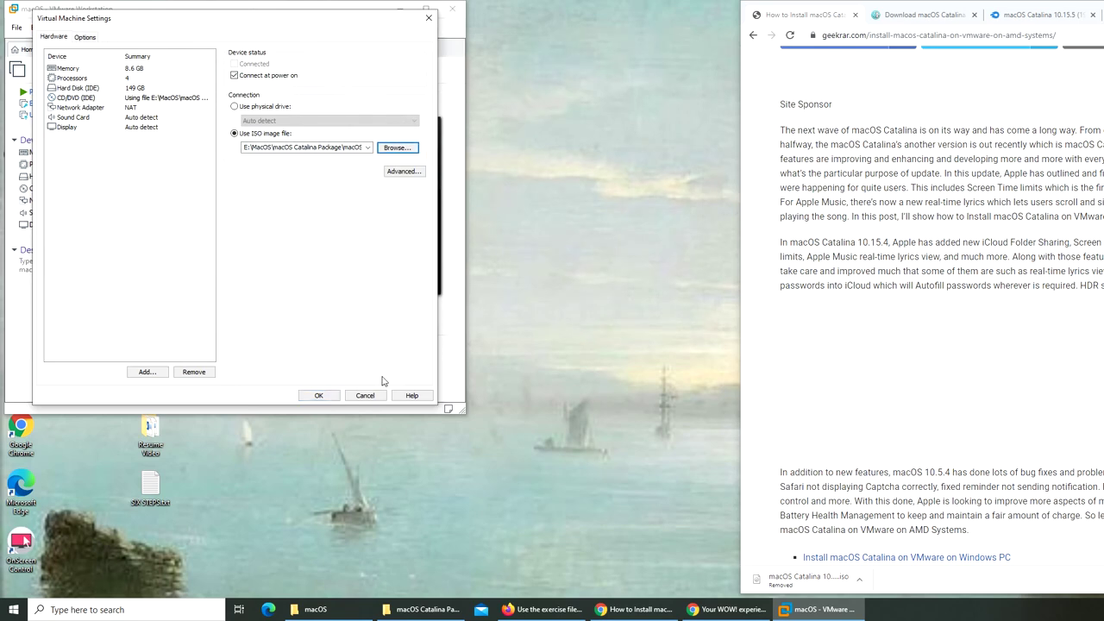
pyautogui.click(319, 395)
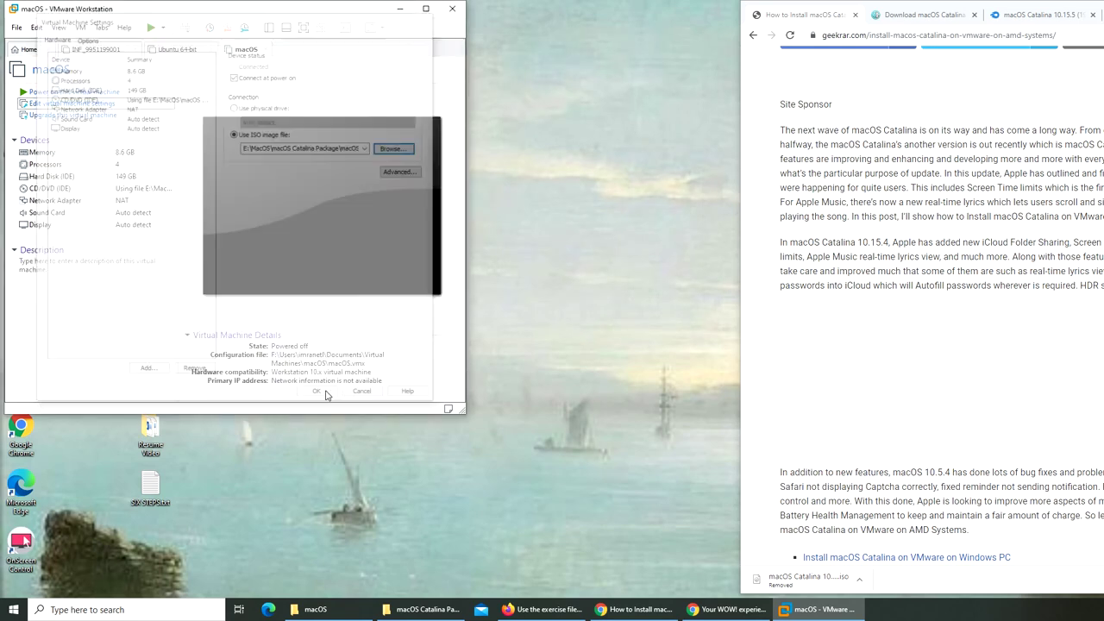
pyautogui.click(107, 92)
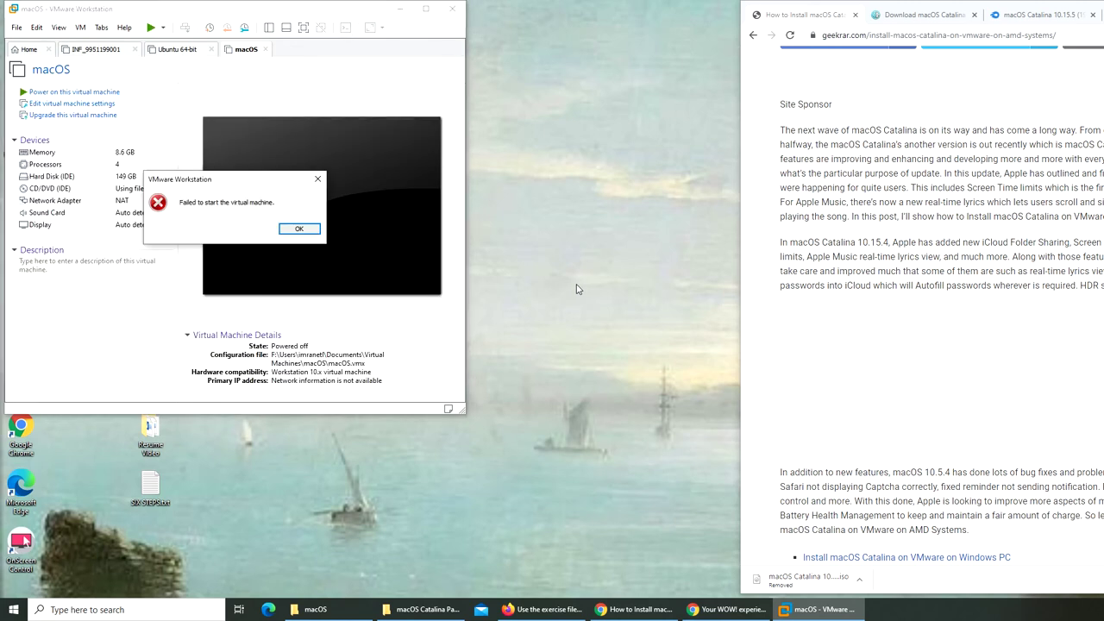
pyautogui.click(300, 229)
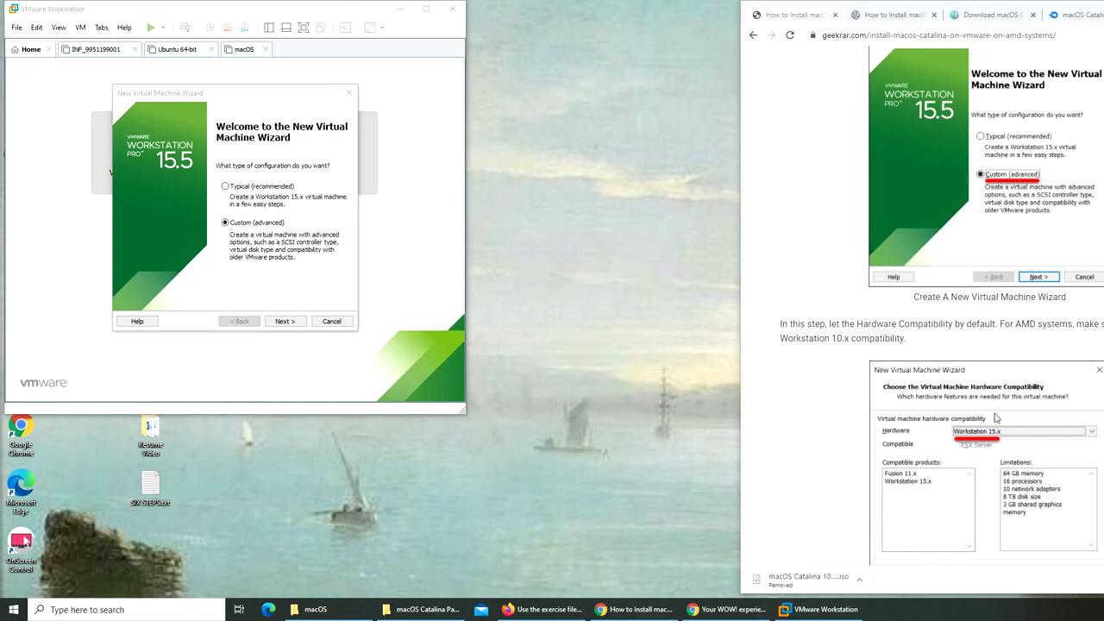
# Configure a new custom virtual machine with Workstation 10.x hardware compatibility and the operating system installed later.
pyautogui.click(285, 321)
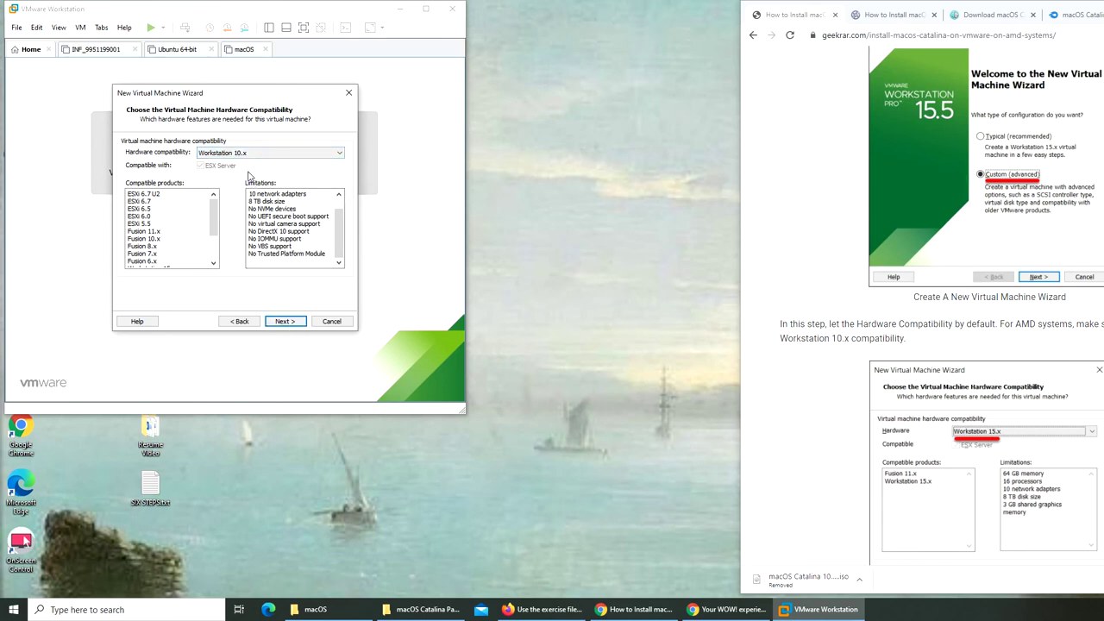
pyautogui.click(250, 153)
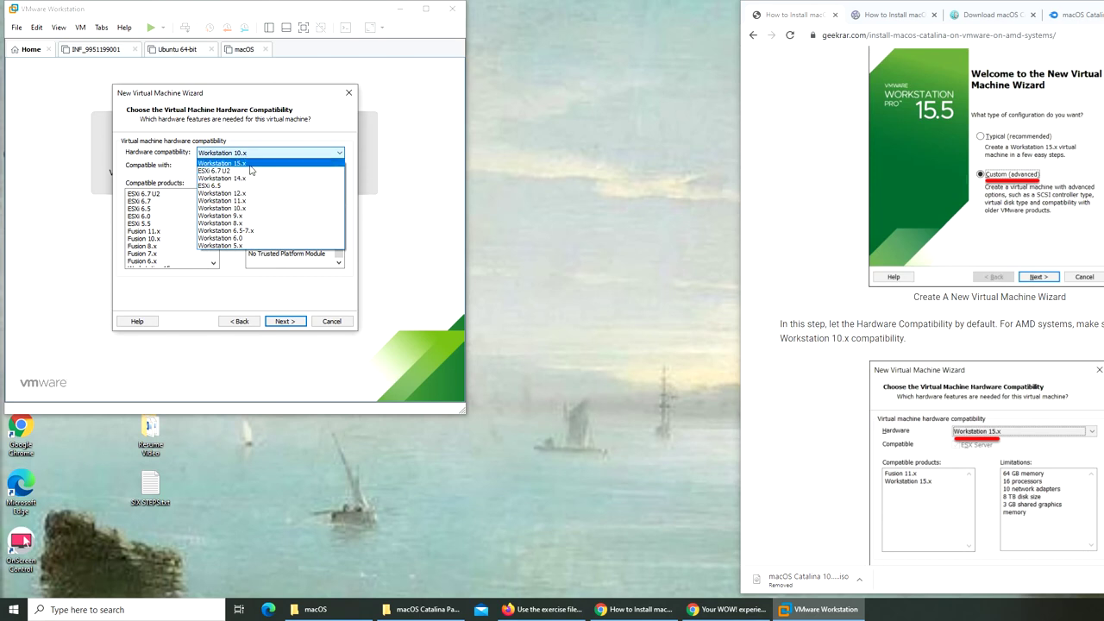
pyautogui.click(245, 209)
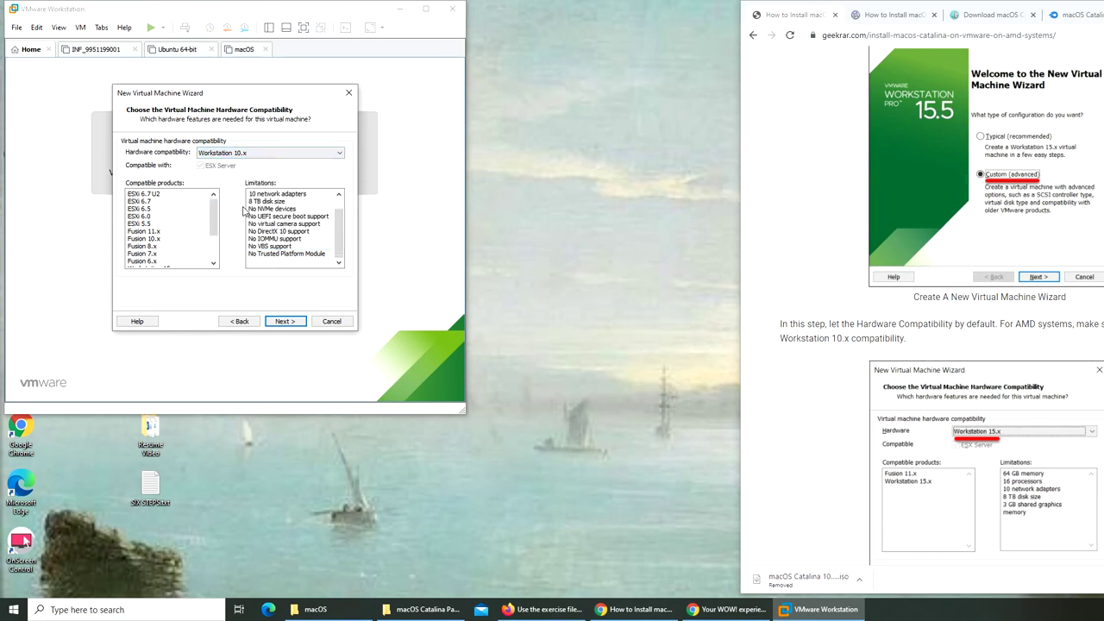
pyautogui.click(284, 321)
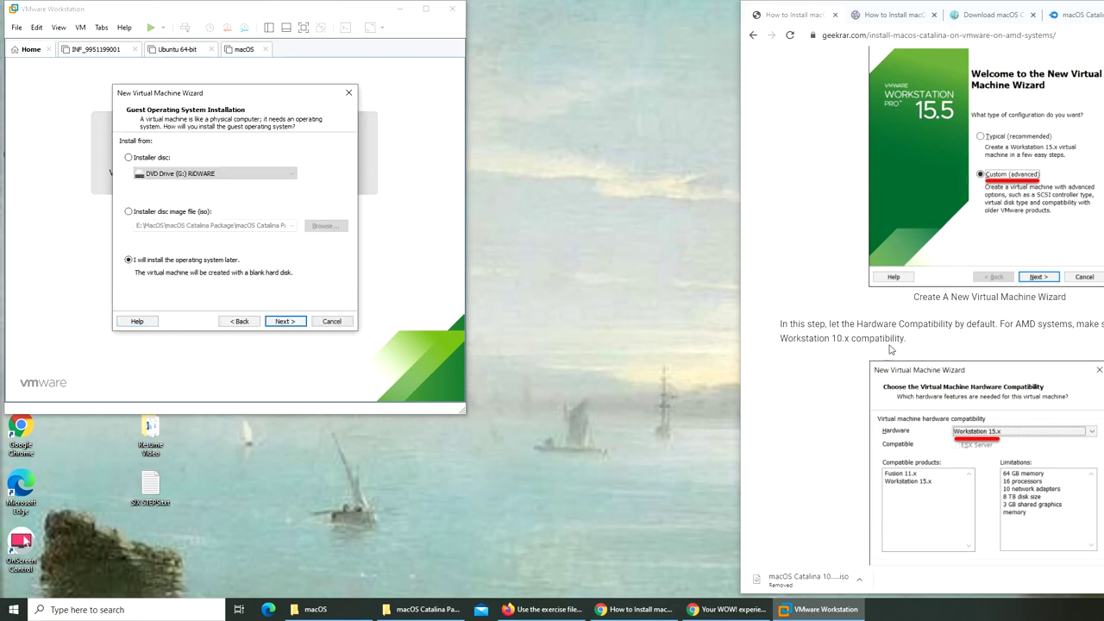
pyautogui.moveTo(833, 338); pyautogui.dragTo(897, 340)
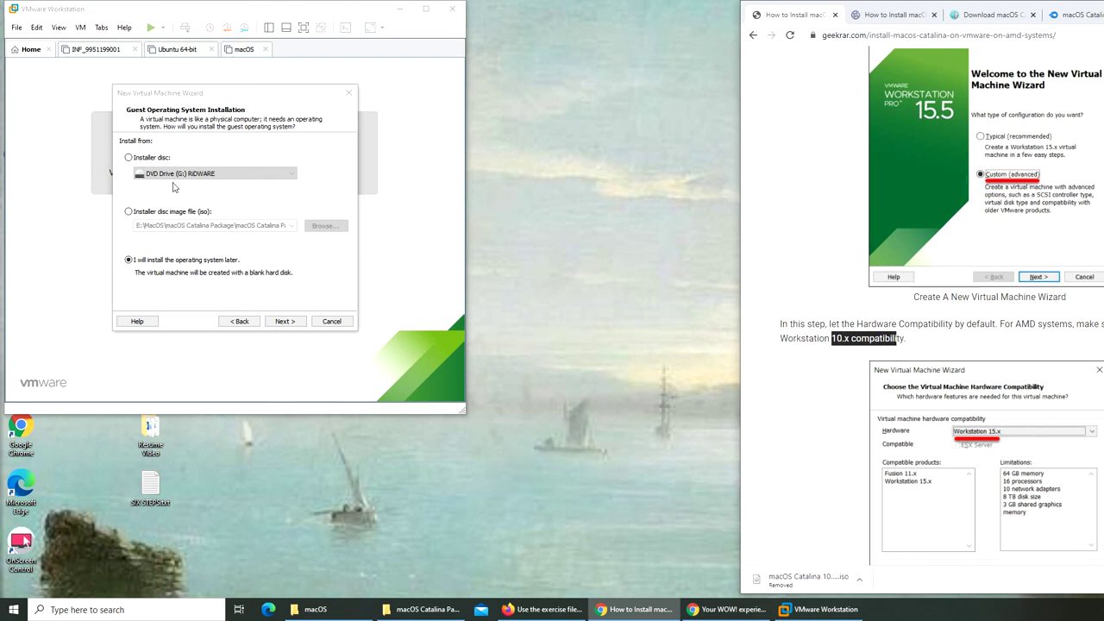
pyautogui.click(284, 321)
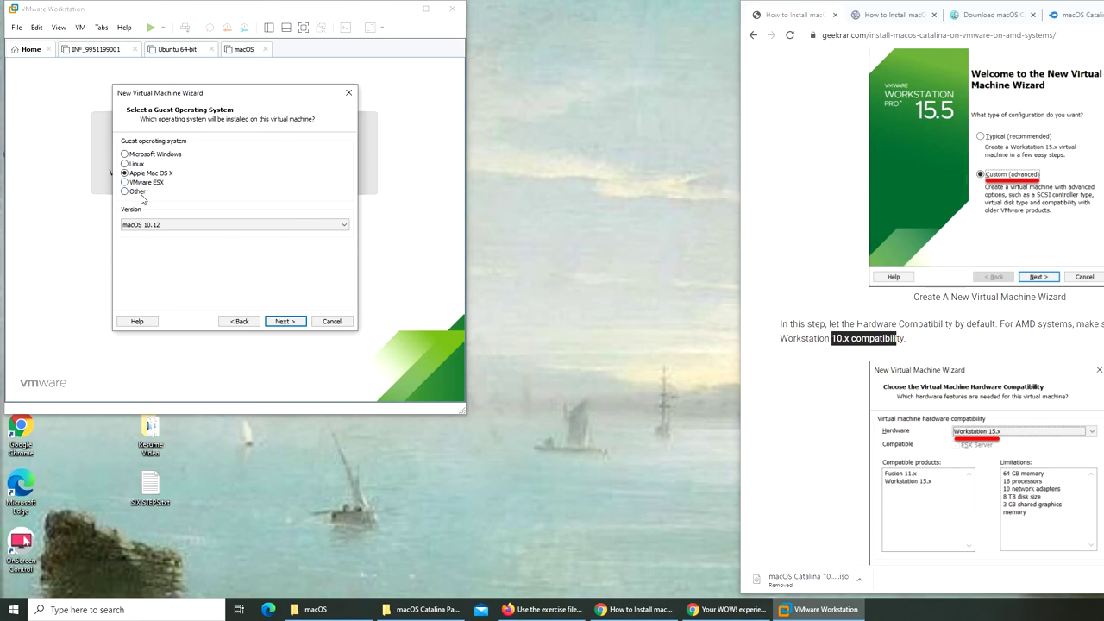
# Choose macOS 10.15 as the Apple Mac OS X guest version and agree to continue despite the Workstation 10.x compatibility limitation.
pyautogui.click(168, 225)
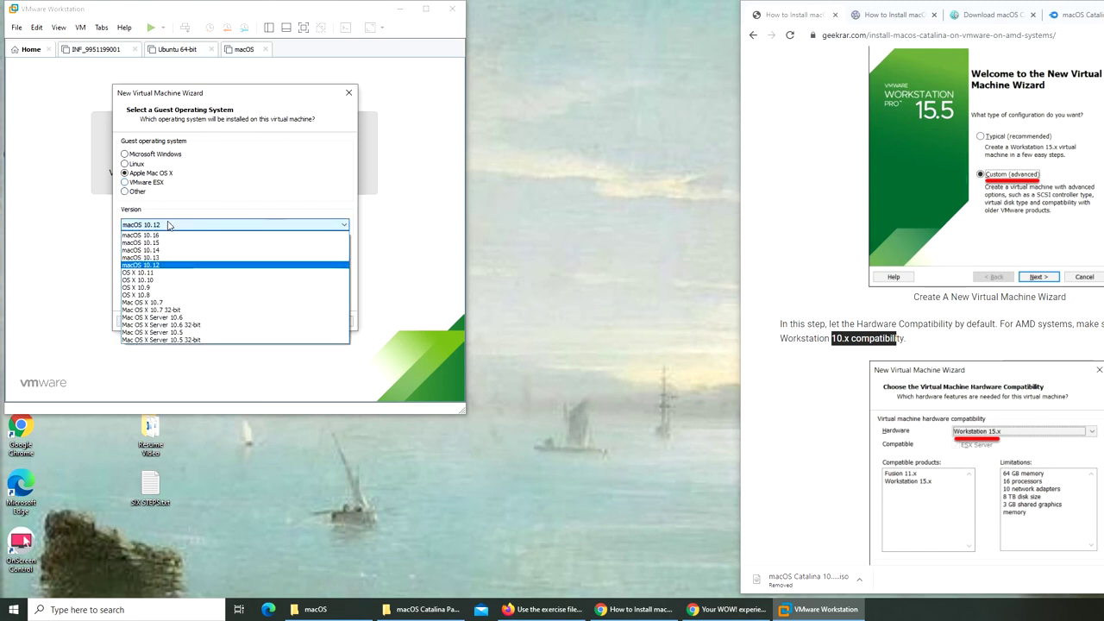
pyautogui.click(180, 243)
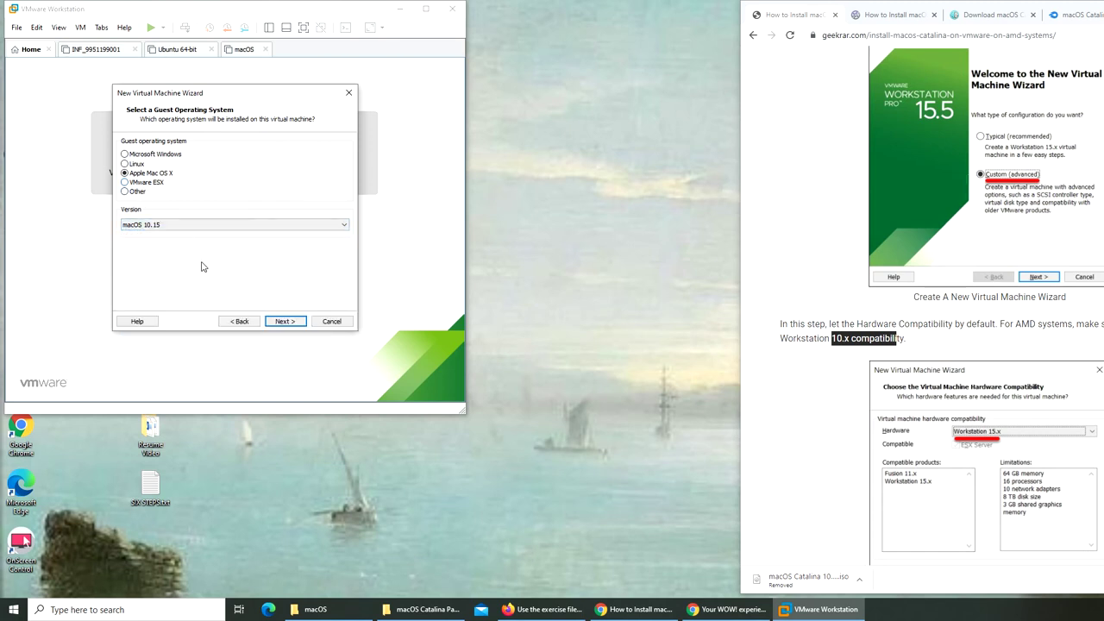
pyautogui.click(284, 322)
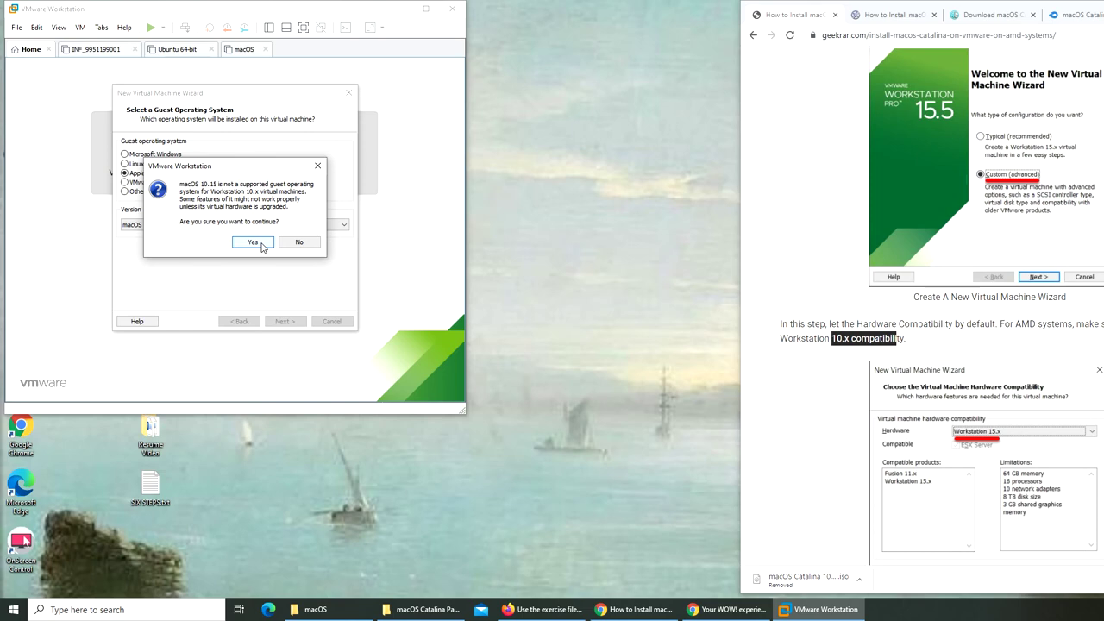
pyautogui.scroll(-10, 799, 361)
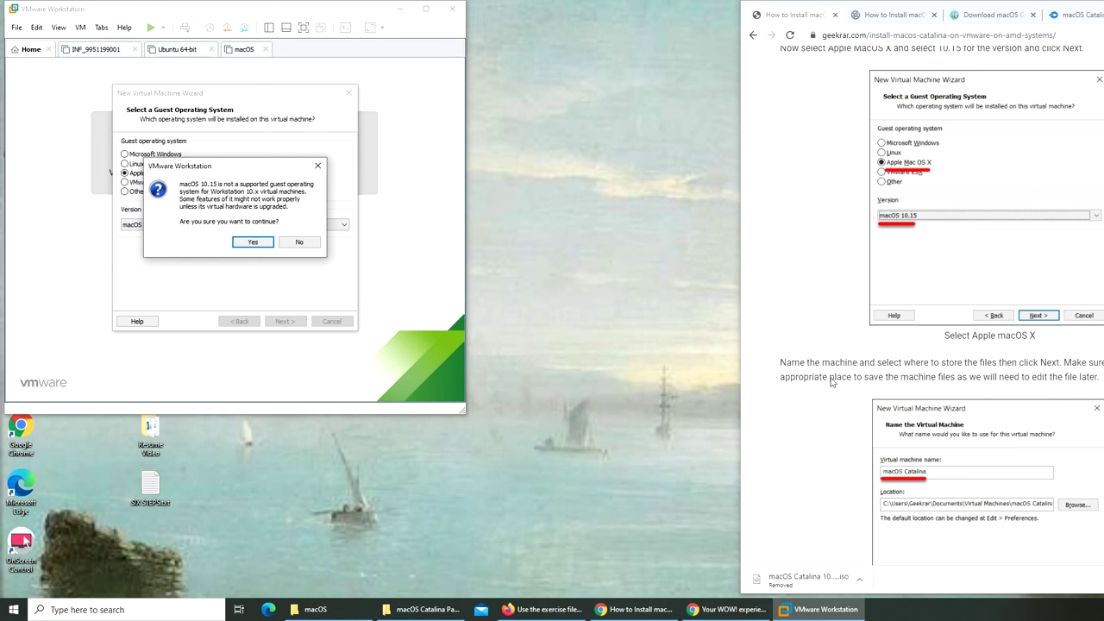
pyautogui.scroll(-2, 875, 310)
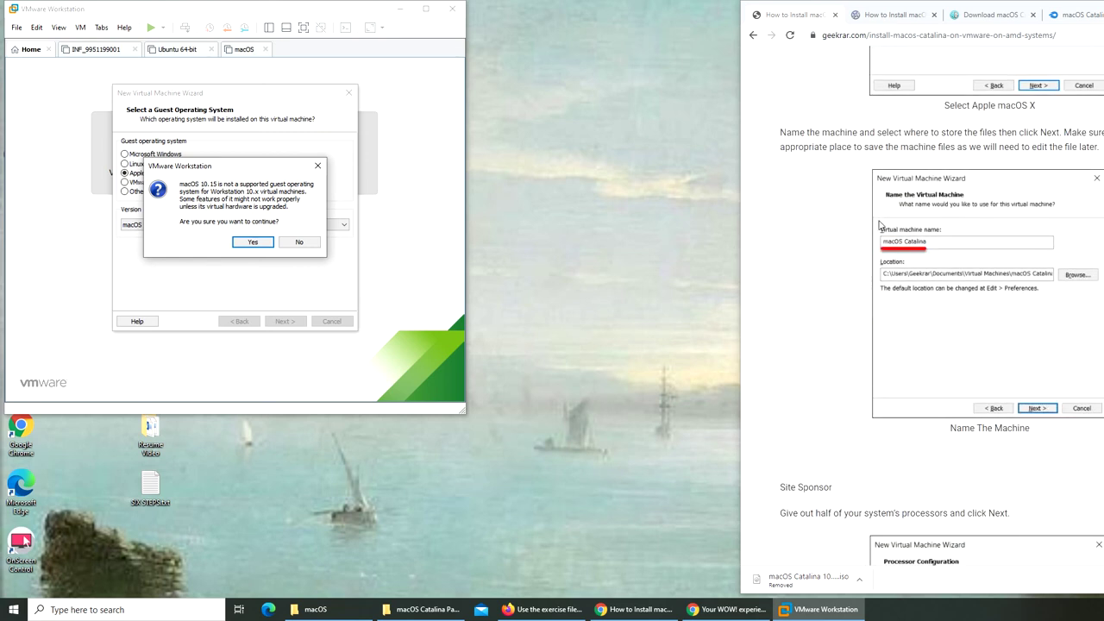
pyautogui.scroll(1, 948, 241)
pyautogui.scroll(3, 944, 224)
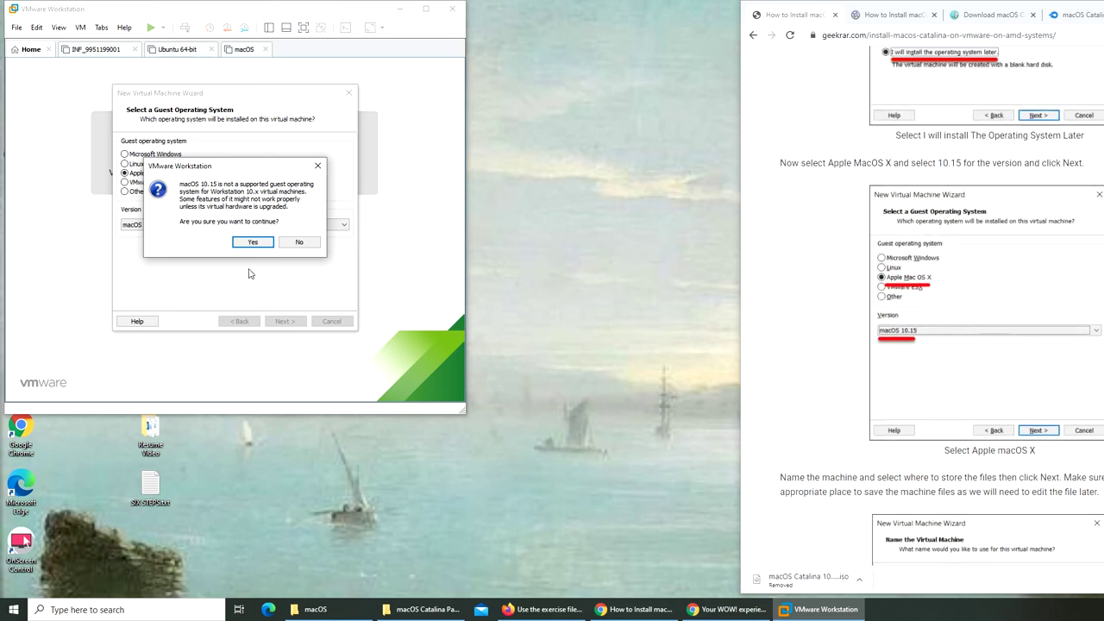
pyautogui.click(259, 243)
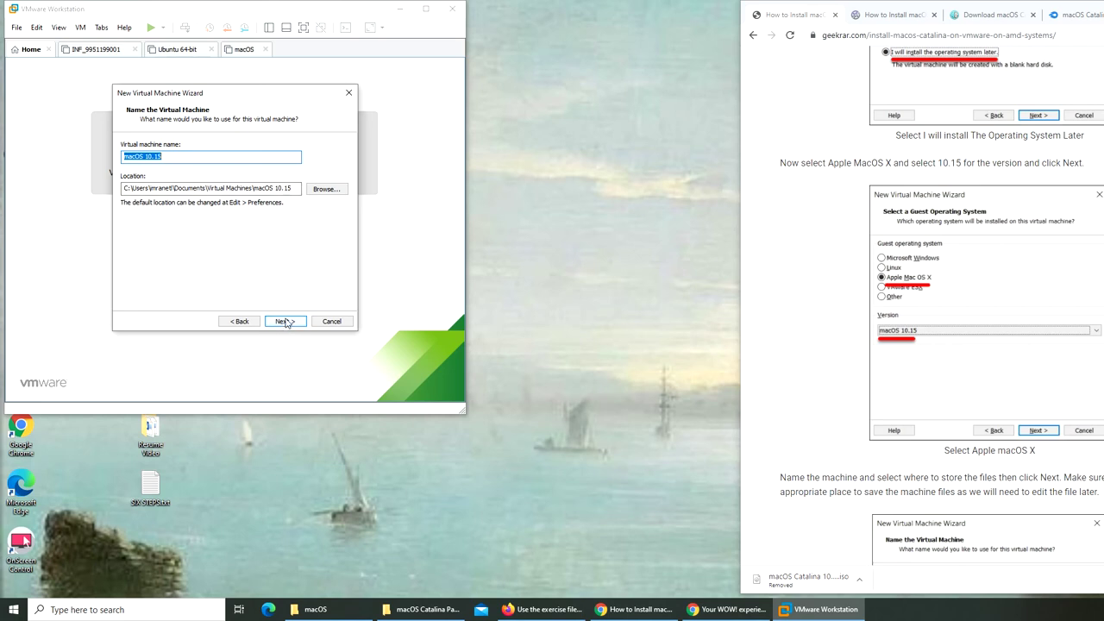
# Change the virtual machine's storage location to the F: drive, keeping the name macOS 10.15.
pyautogui.click(125, 187)
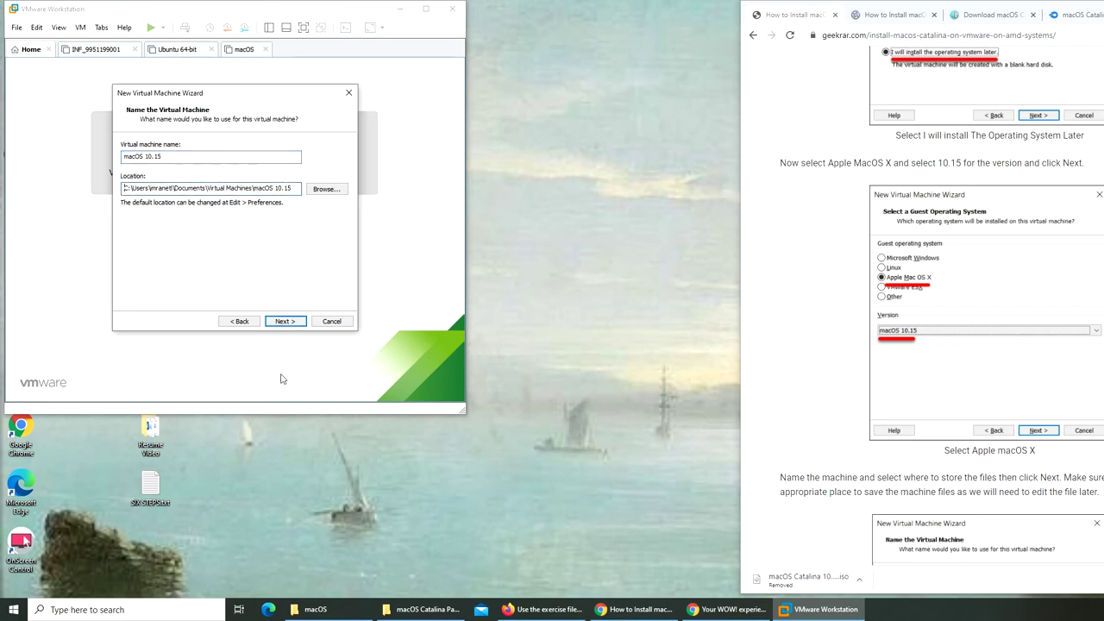
pyautogui.press('BackSpace')
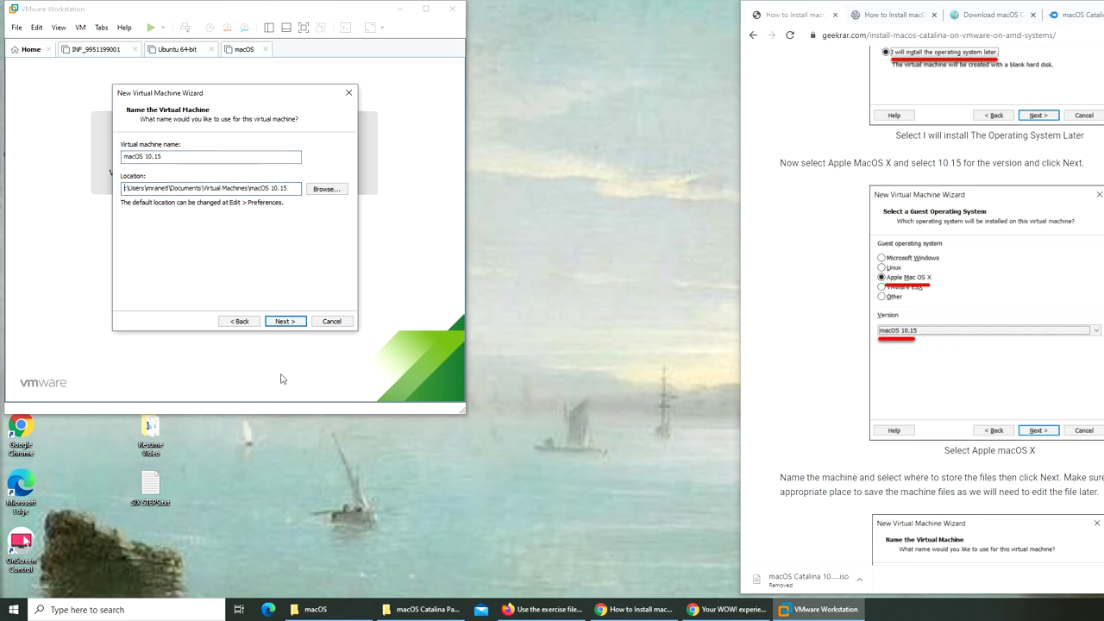
pyautogui.write('F:')
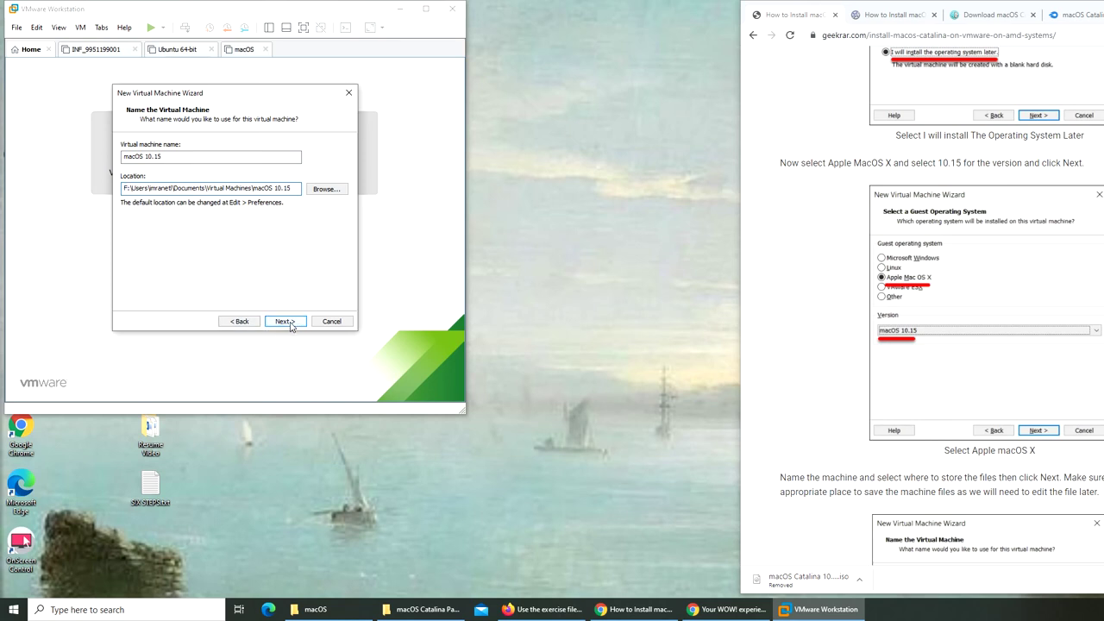
pyautogui.click(288, 322)
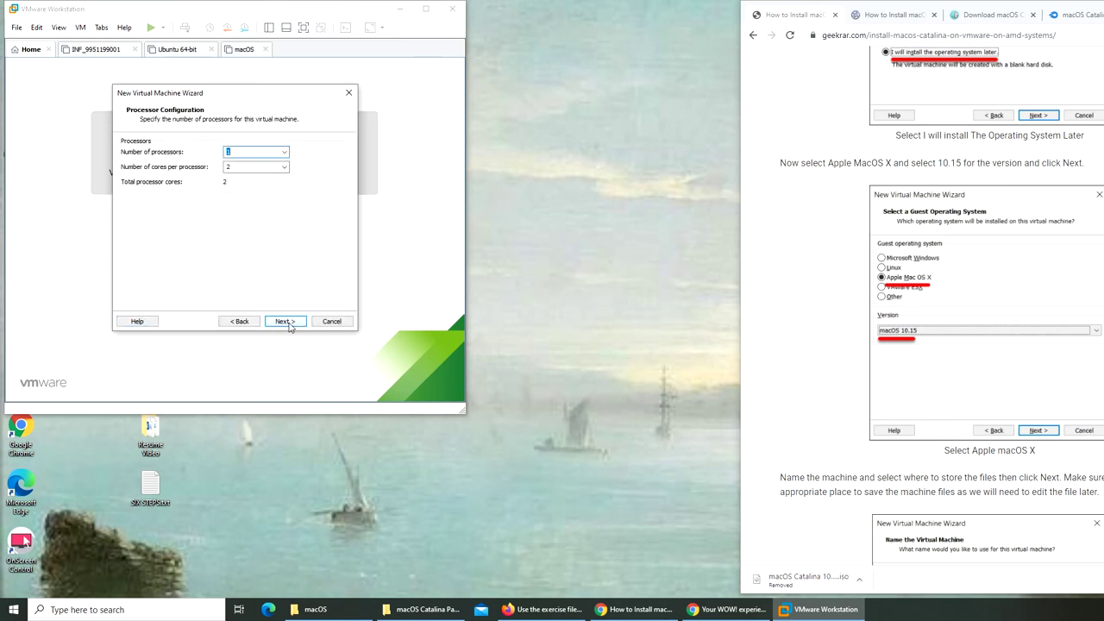
# Consult the guide's processor section and set the number of processors to 4.
pyautogui.scroll(-5, 838, 358)
pyautogui.scroll(-3, 838, 359)
pyautogui.scroll(-3, 839, 359)
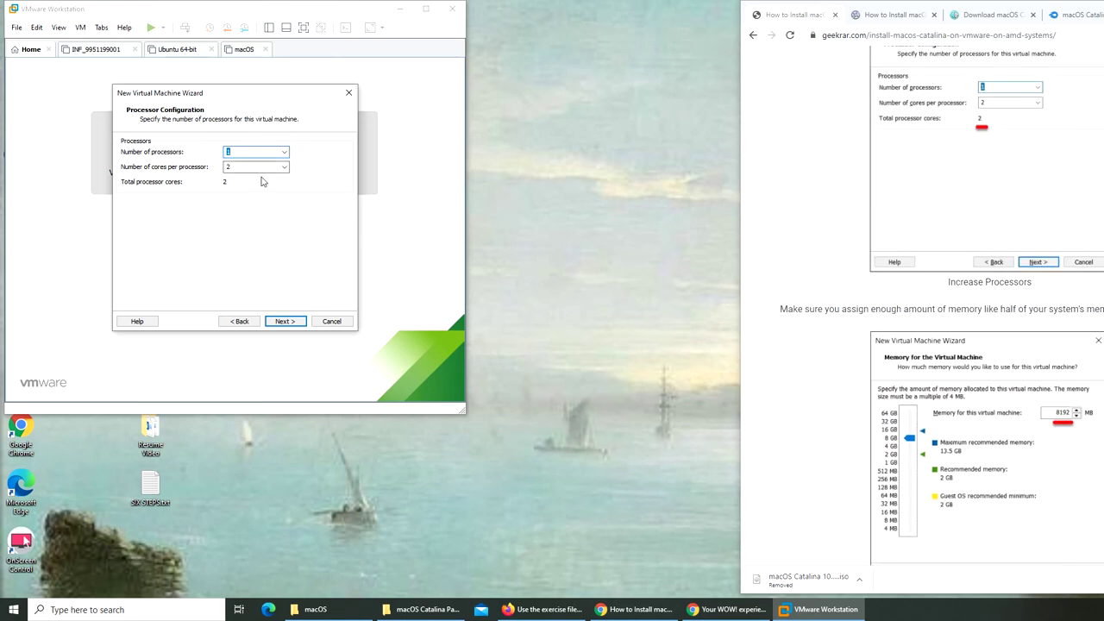
pyautogui.click(288, 154)
pyautogui.click(250, 175)
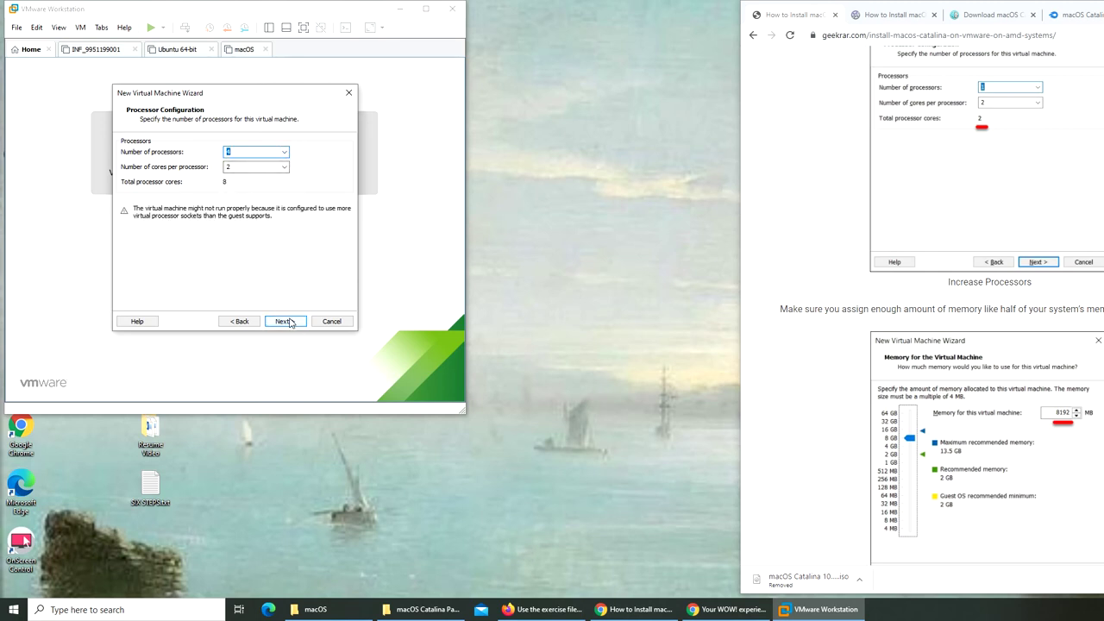
# Set the number of processors to 1 with 2 cores per processor and accept the processor configuration.
pyautogui.click(264, 154)
pyautogui.click(285, 153)
pyautogui.click(254, 171)
pyautogui.click(284, 154)
pyautogui.click(264, 169)
pyautogui.click(284, 153)
pyautogui.click(255, 162)
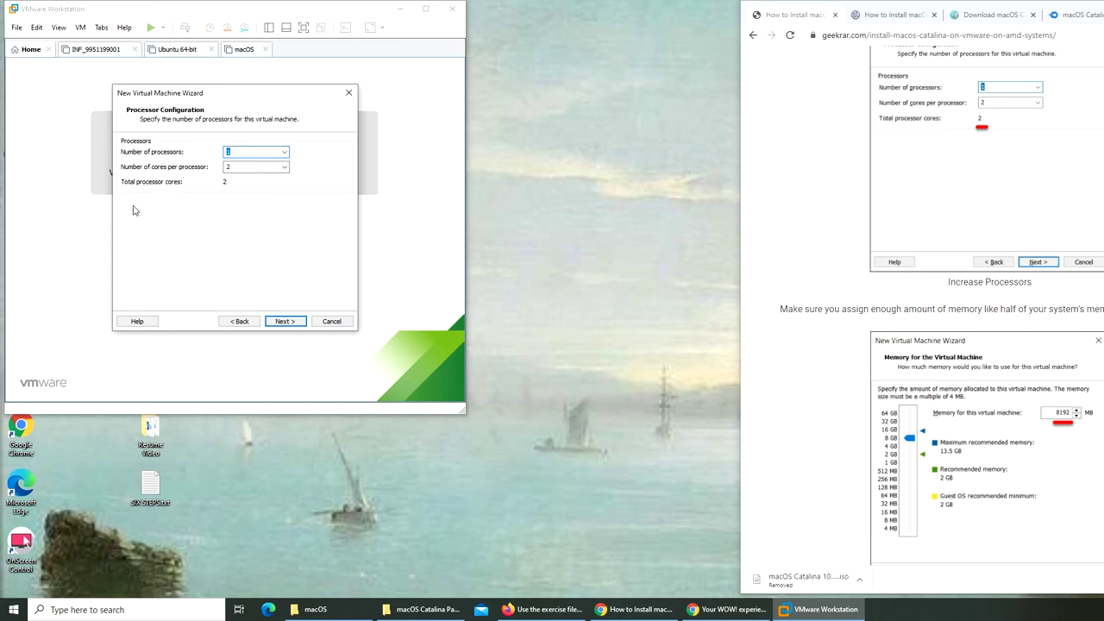
pyautogui.click(284, 321)
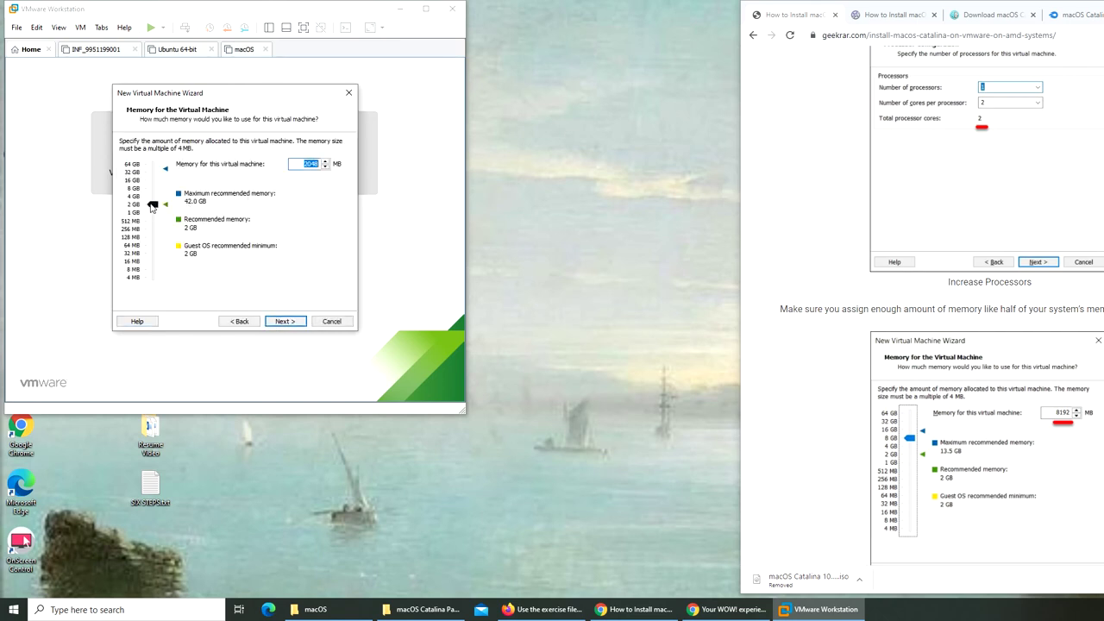
# Allocate 8192 MB of memory to the new virtual machine.
pyautogui.moveTo(153, 205); pyautogui.dragTo(152, 188)
pyautogui.click(292, 323)
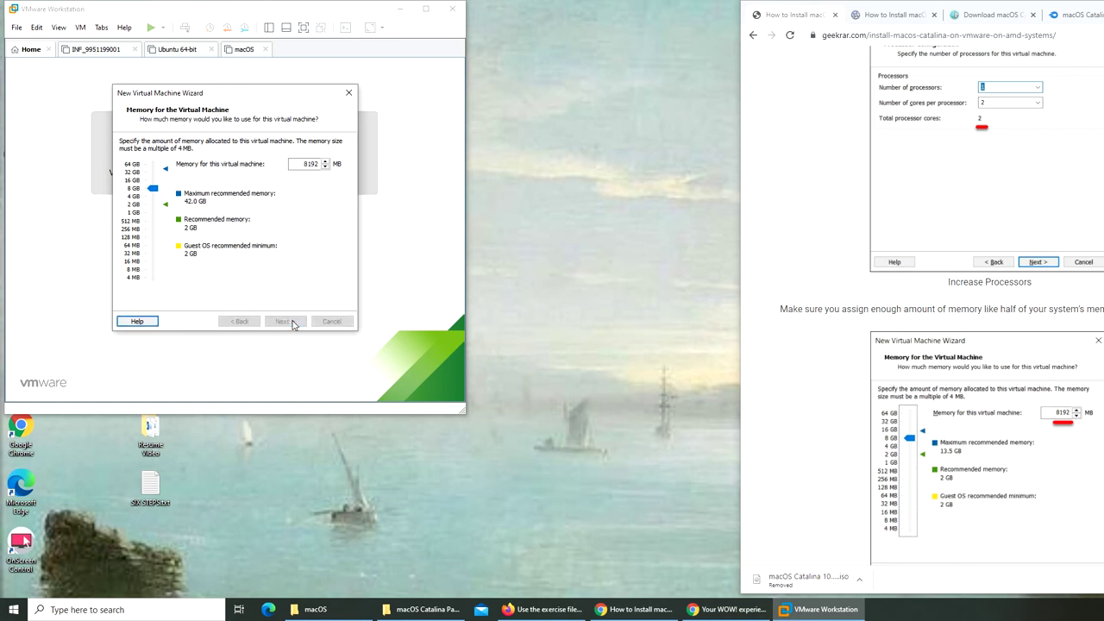
# Accept the memory allocation and keep network address translation (NAT) as the network type, as the guide instructs.
pyautogui.click(240, 321)
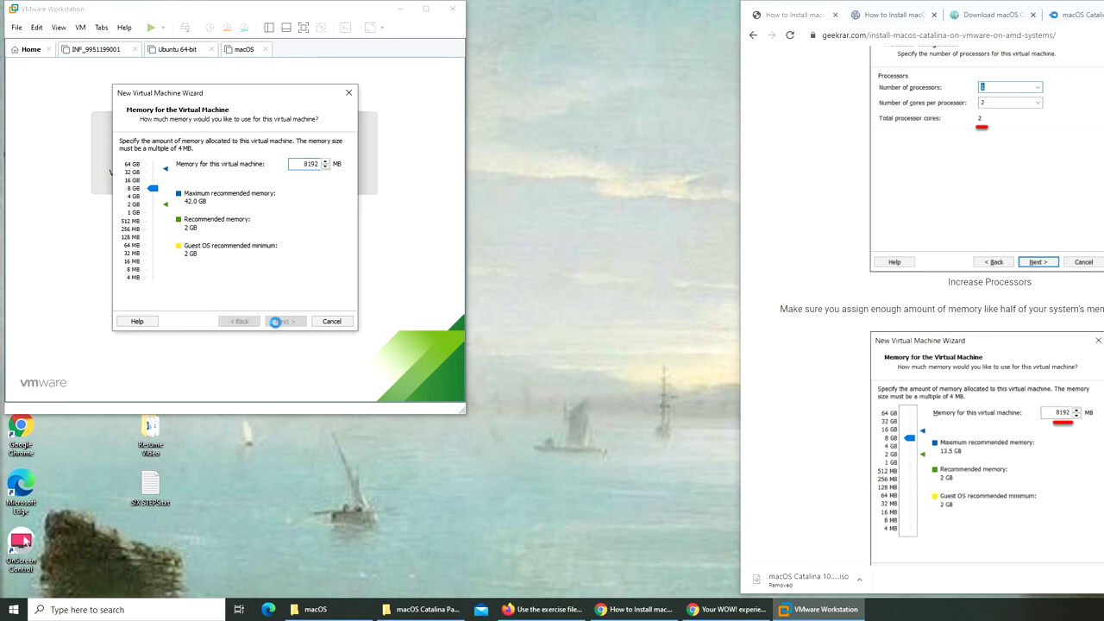
pyautogui.click(279, 325)
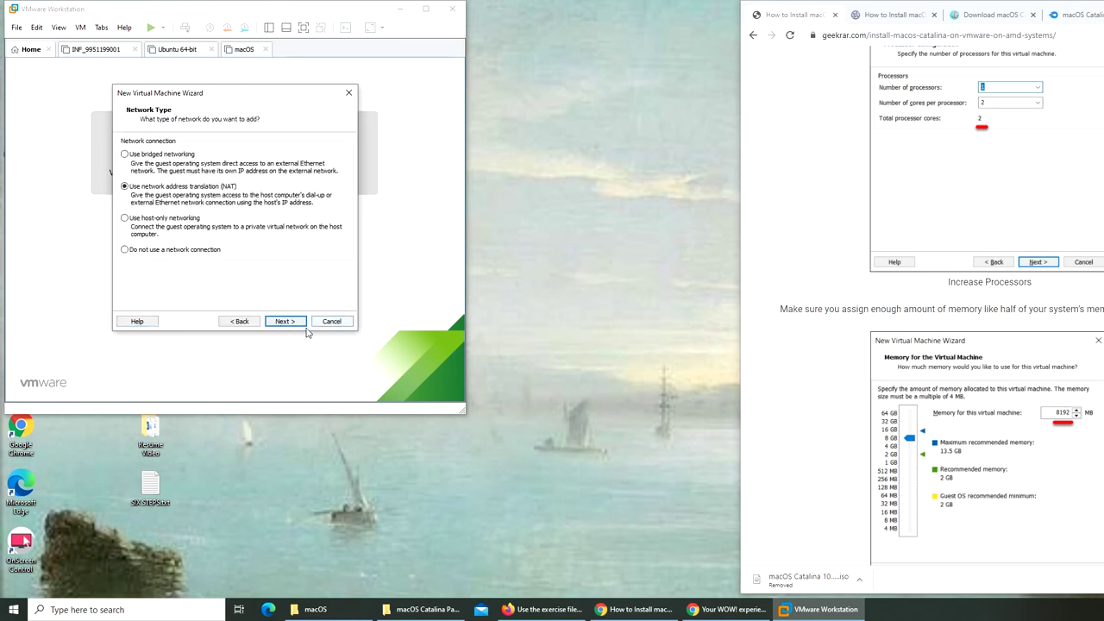
pyautogui.scroll(-5, 974, 310)
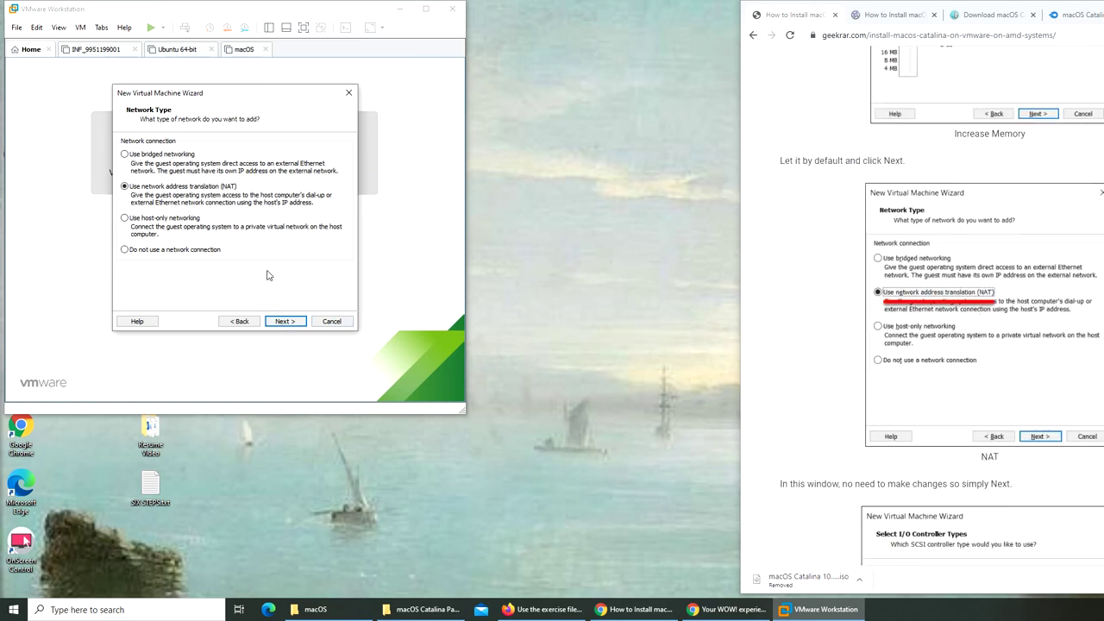
pyautogui.scroll(-2, 936, 273)
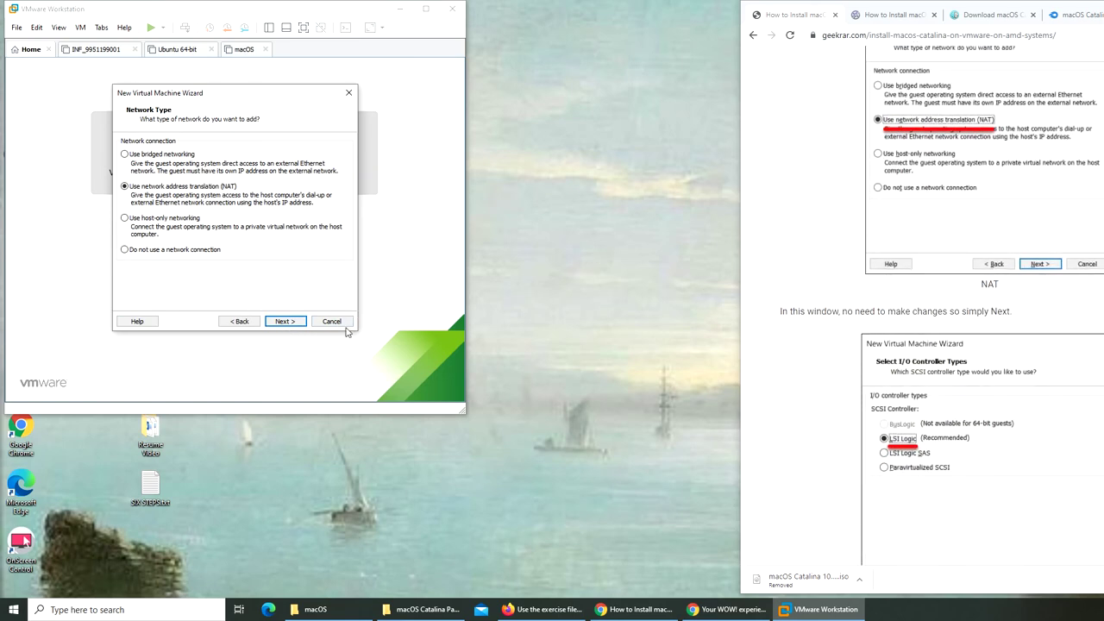
pyautogui.click(285, 321)
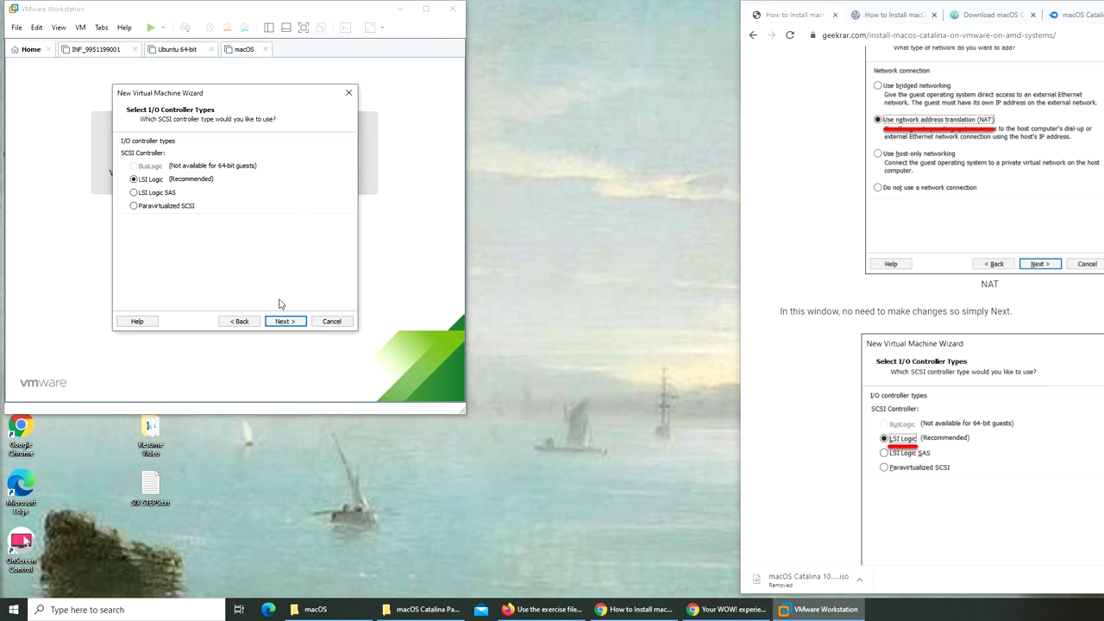
# Keep LSI Logic as the SCSI controller and SATA as the virtual disk type, following the guide.
pyautogui.click(286, 320)
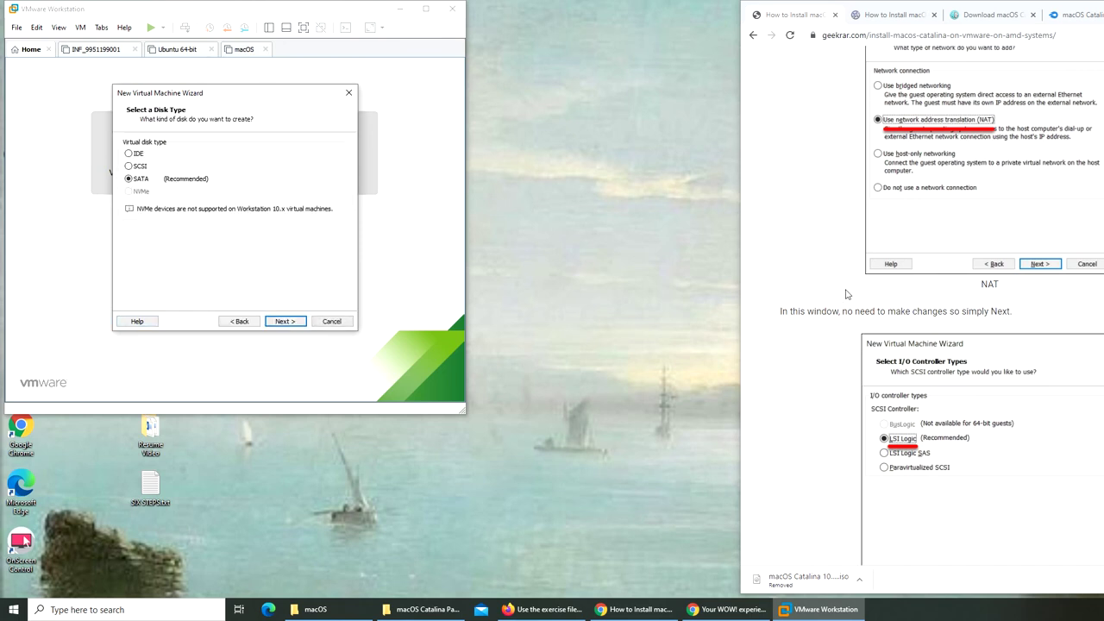
pyautogui.scroll(-5, 846, 295)
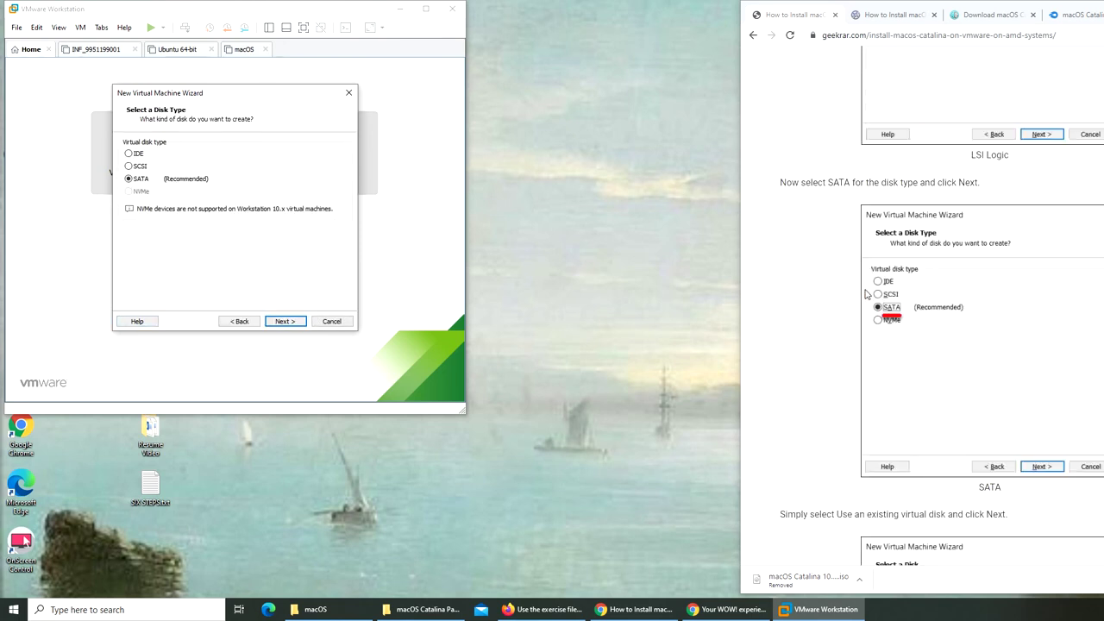
pyautogui.click(280, 321)
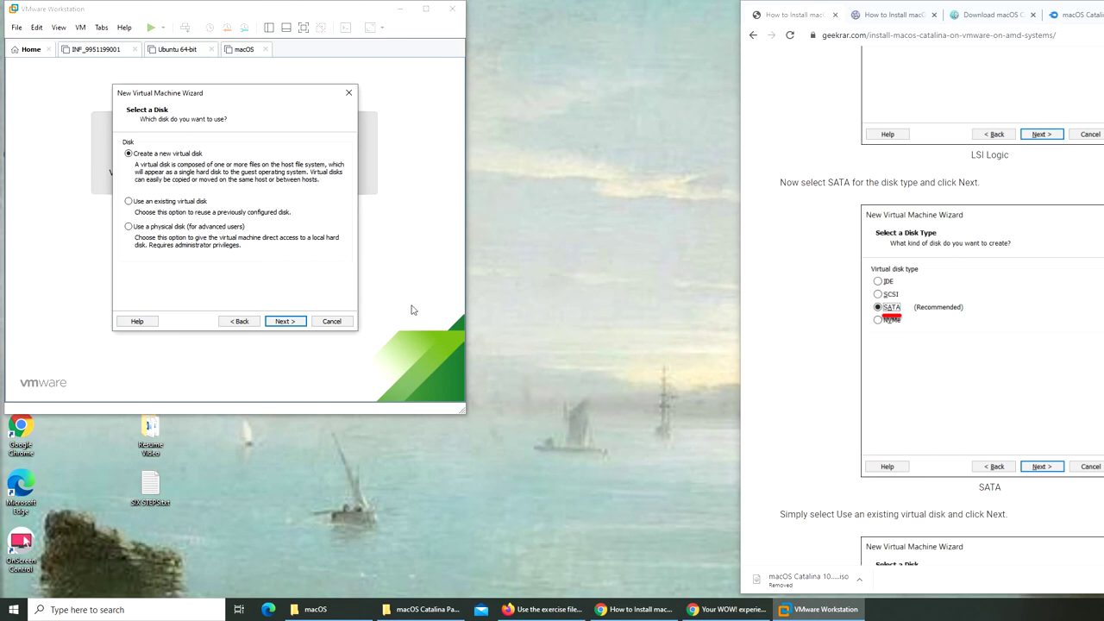
# Choose to use an existing virtual disk and consult the guide on which disk file to select.
pyautogui.scroll(-4, 883, 346)
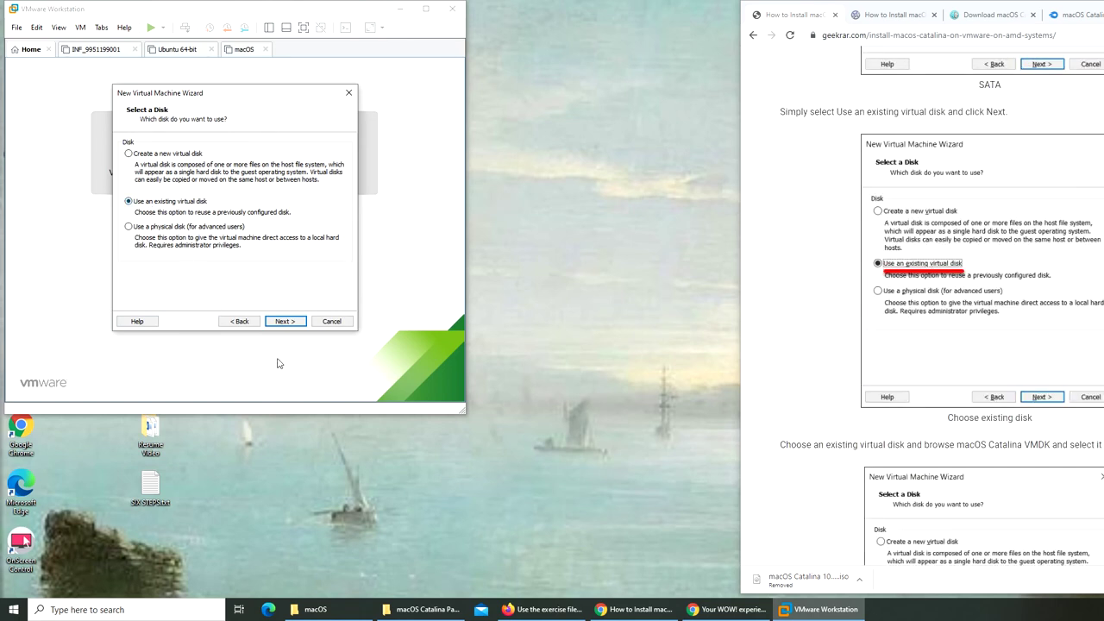
pyautogui.click(284, 321)
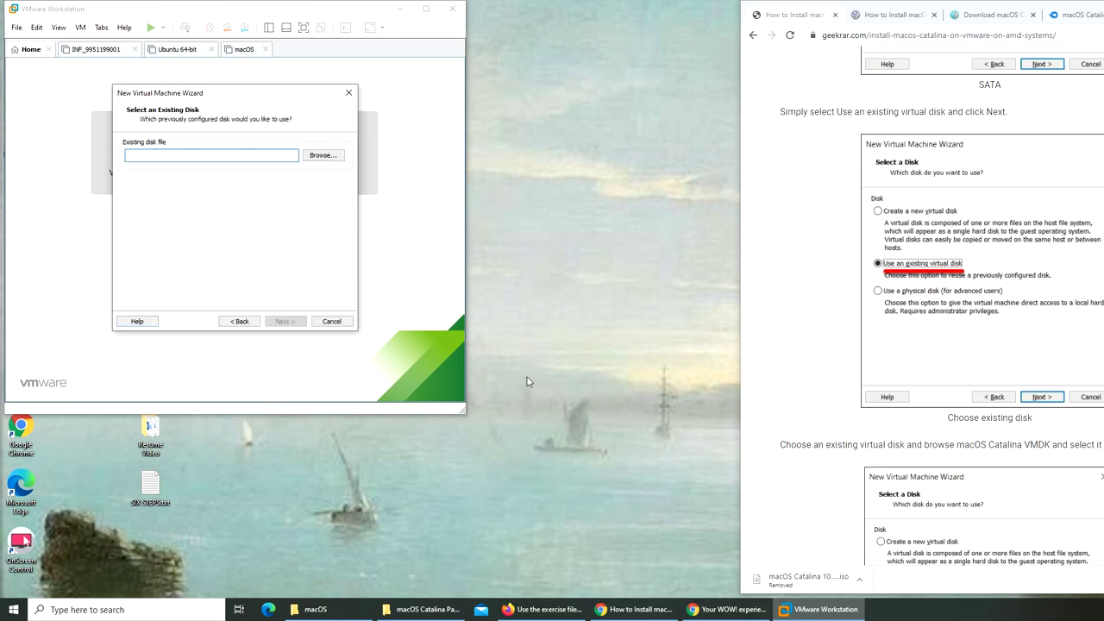
pyautogui.scroll(-3, 934, 406)
pyautogui.scroll(-4, 928, 407)
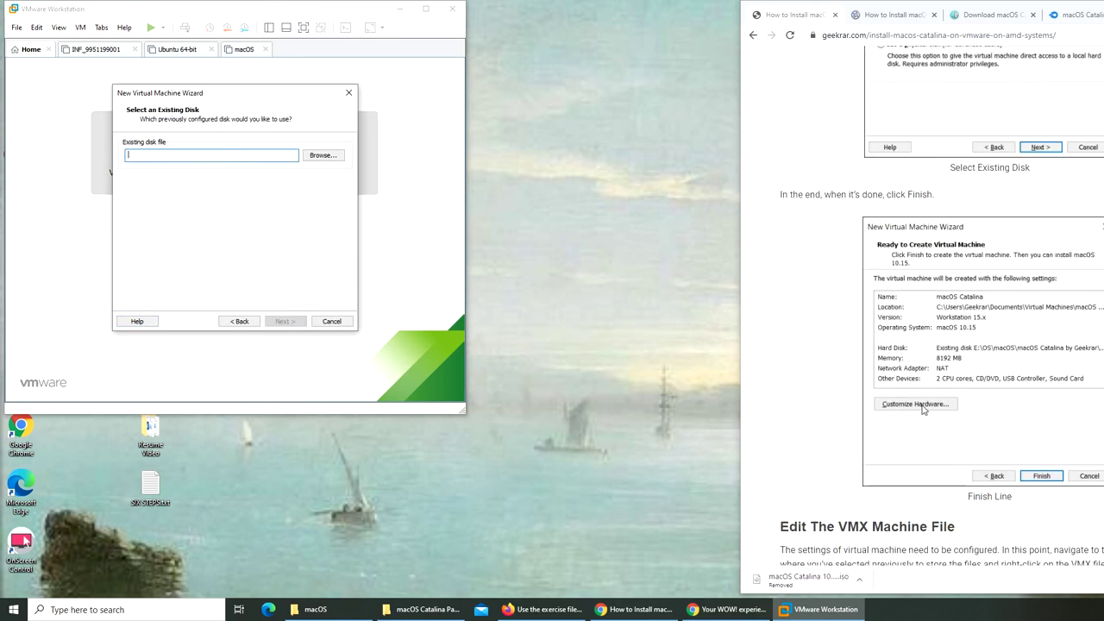
pyautogui.scroll(3, 945, 301)
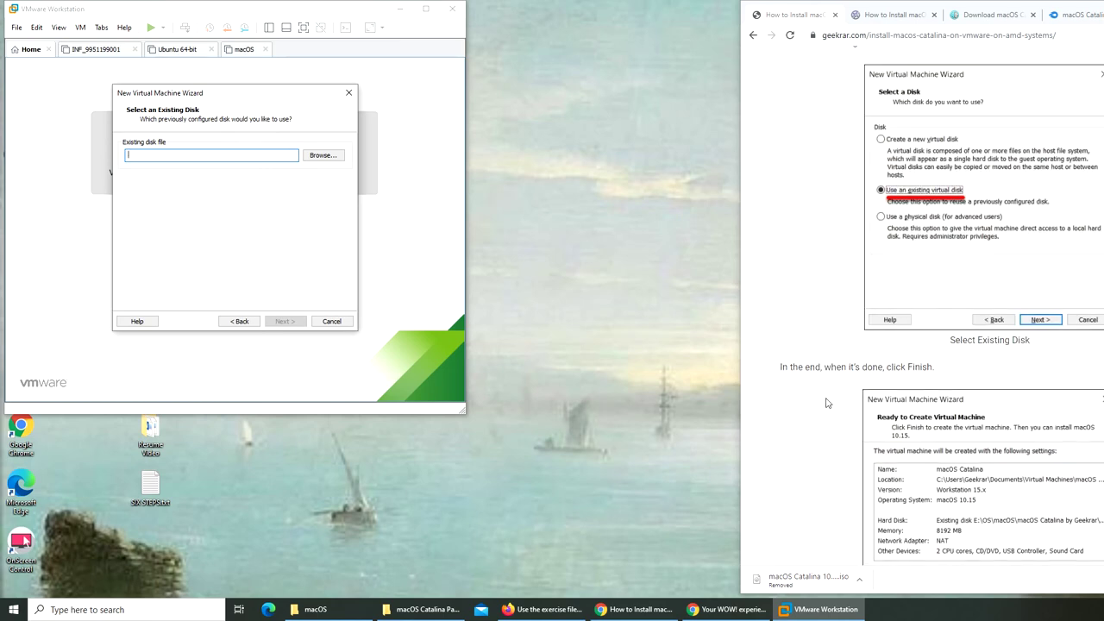
pyautogui.scroll(3, 867, 388)
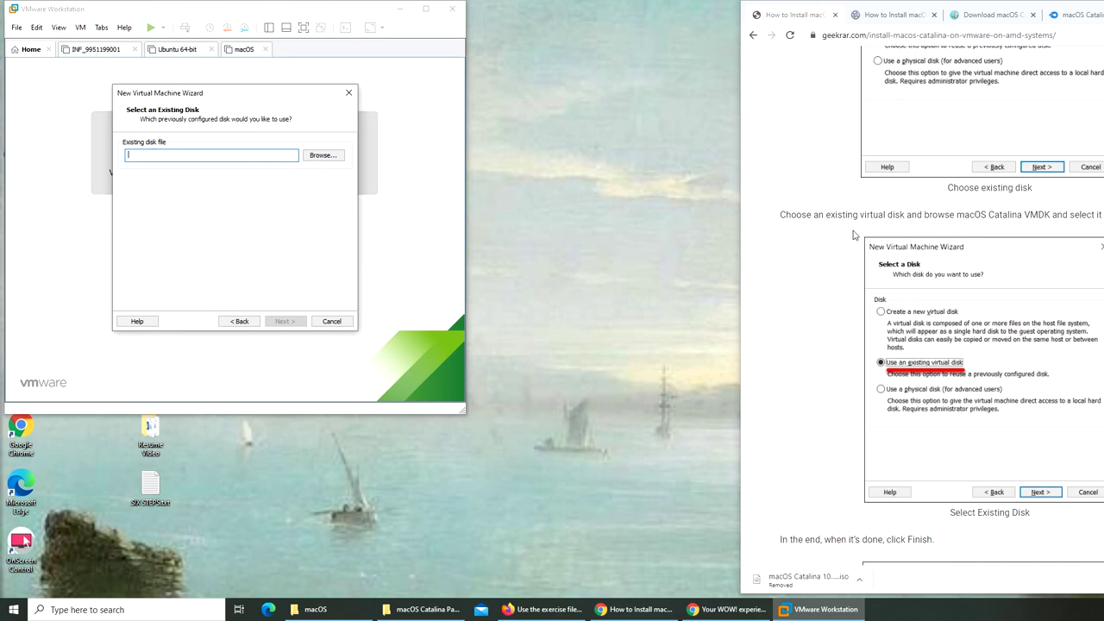
# Browse the outer macOS Catalina Package and MacOS folders on Storage (E:) for an existing VMDK disk file.
pyautogui.click(329, 156)
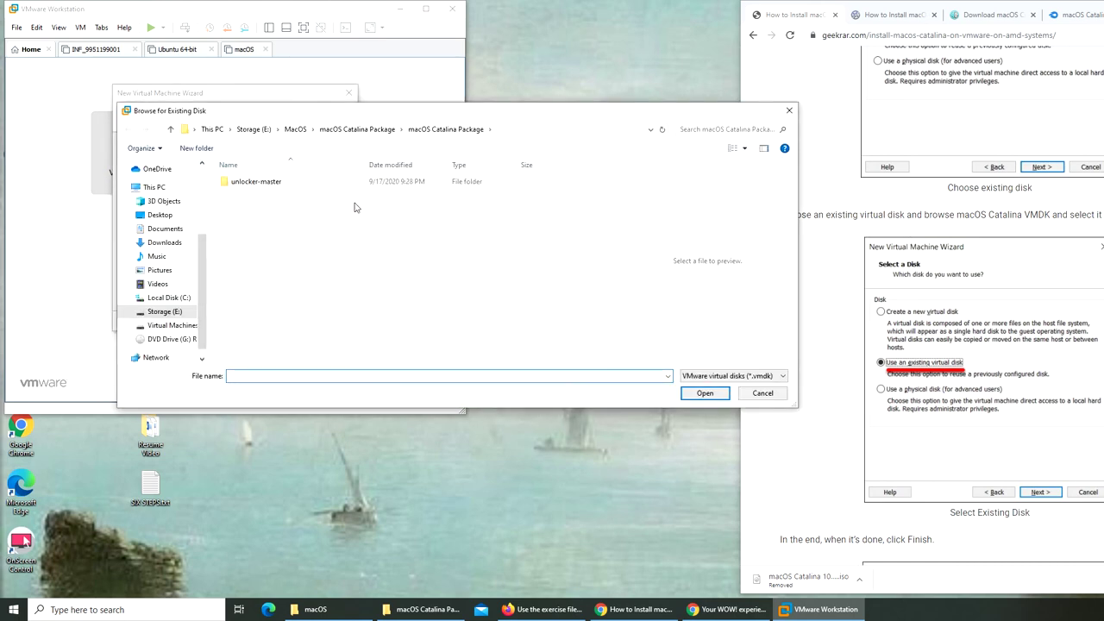
pyautogui.click(357, 129)
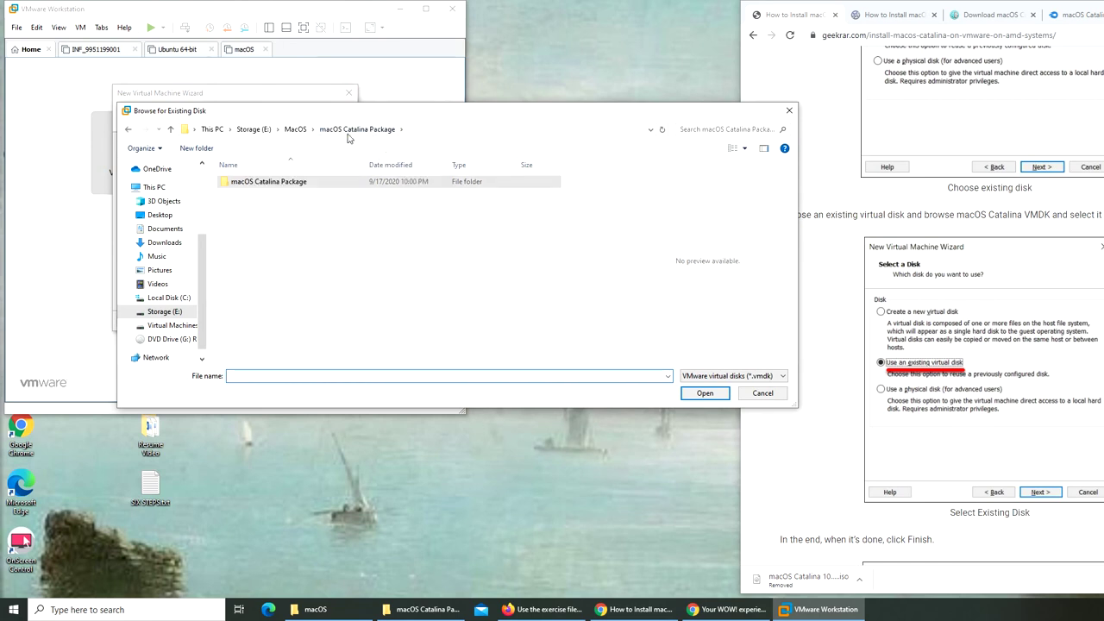
pyautogui.click(295, 129)
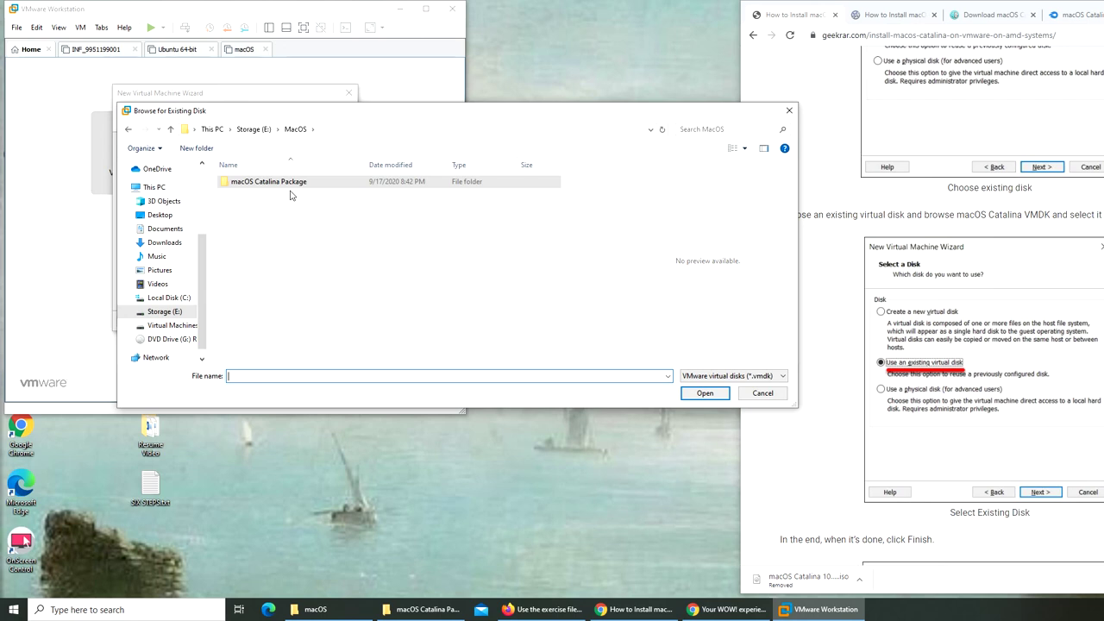
pyautogui.click(254, 129)
pyautogui.doubleClick(245, 304)
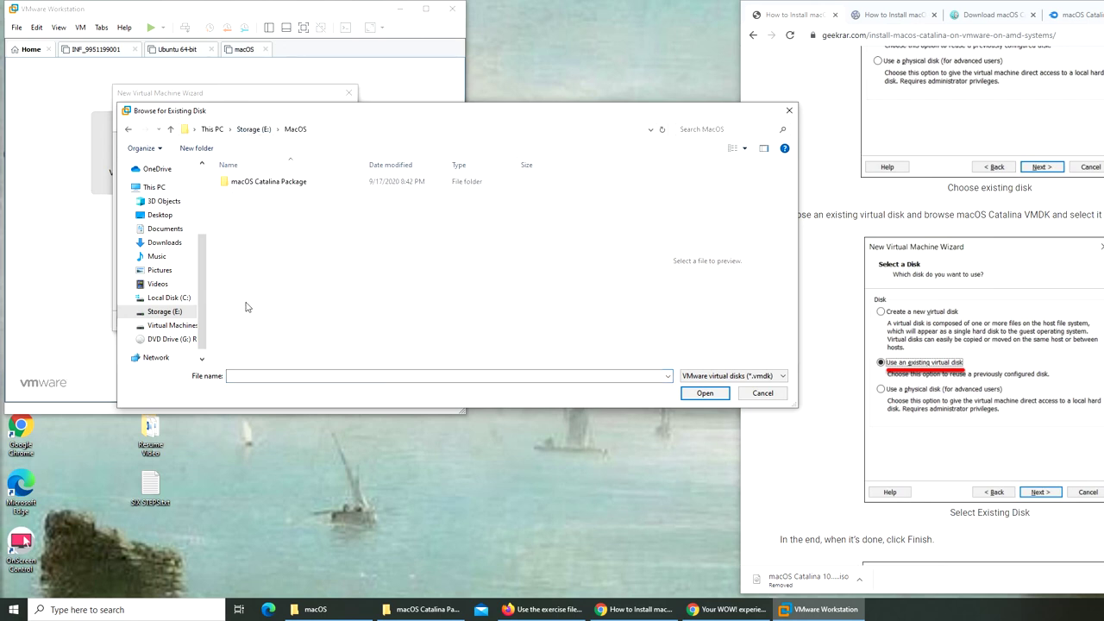
# Show all file types and look through the inner macOS Catalina Package folder for a usable virtual disk file.
pyautogui.click(721, 377)
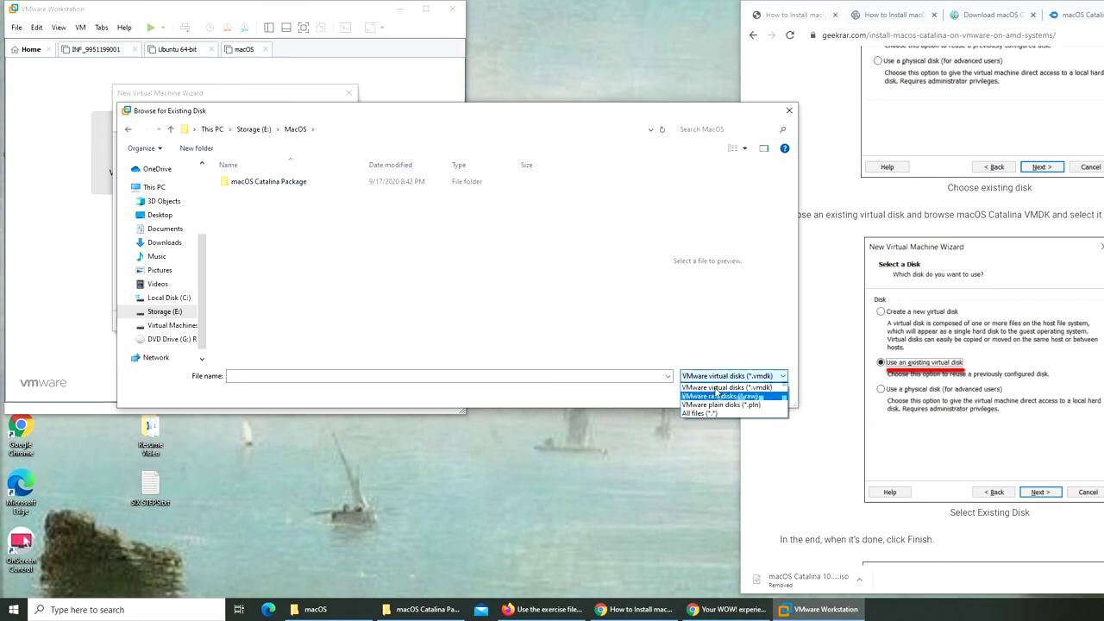
pyautogui.click(700, 413)
pyautogui.doubleClick(268, 183)
pyautogui.click(283, 183)
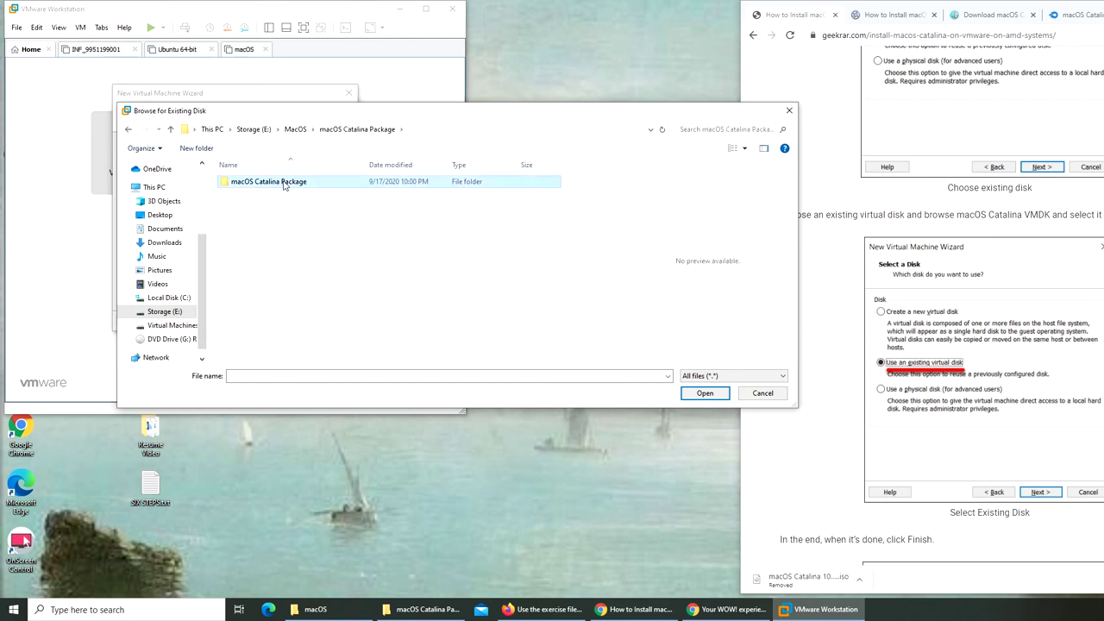
pyautogui.doubleClick(283, 183)
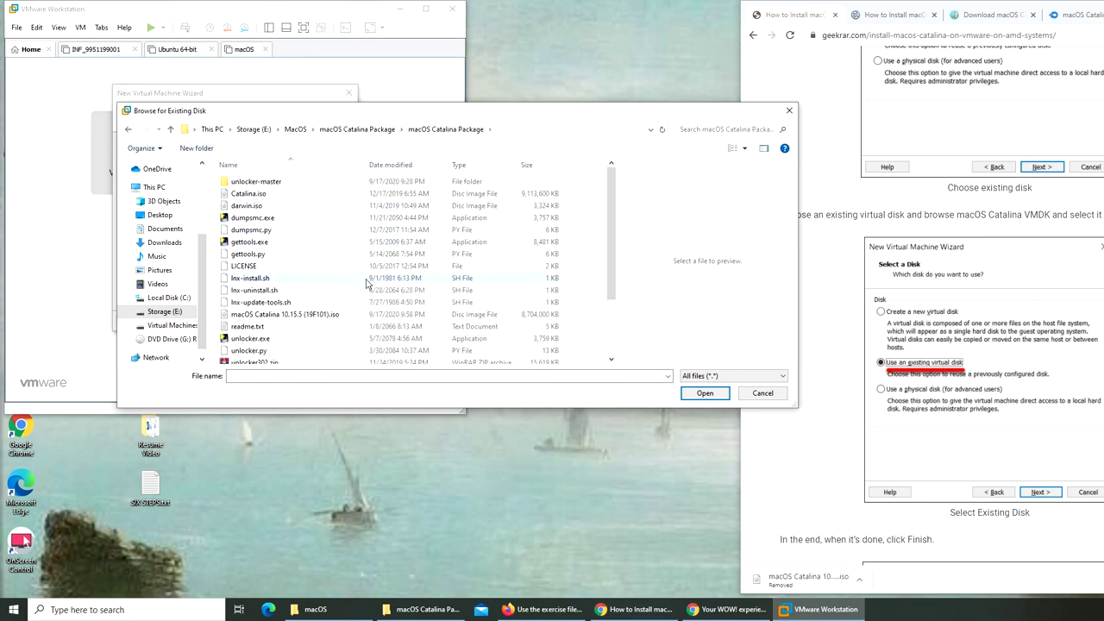
pyautogui.scroll(-2, 373, 263)
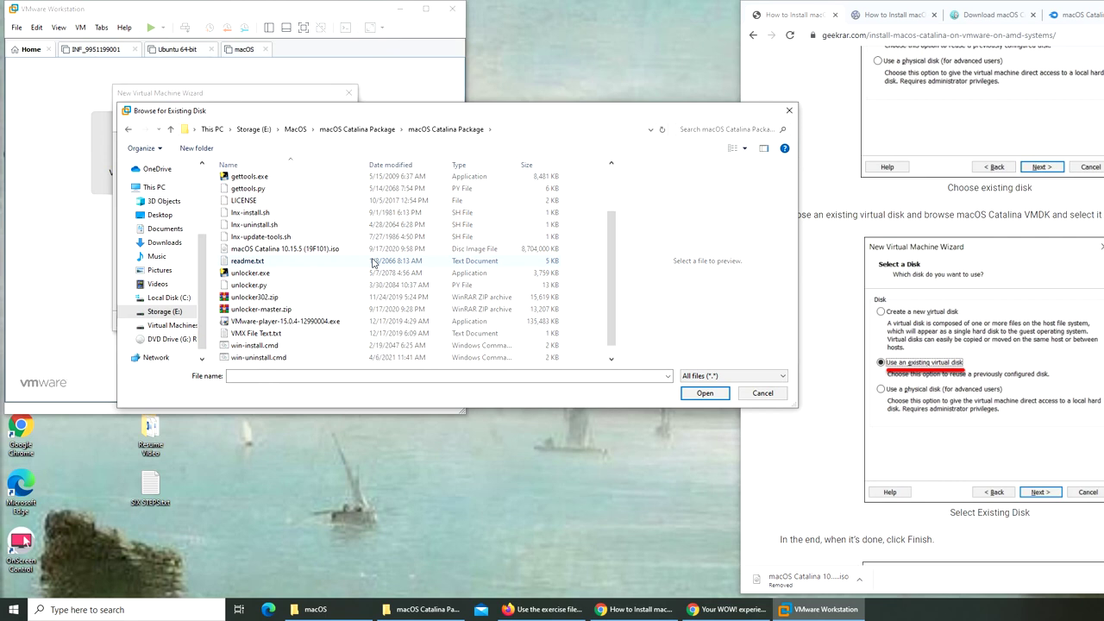
pyautogui.scroll(-1, 373, 263)
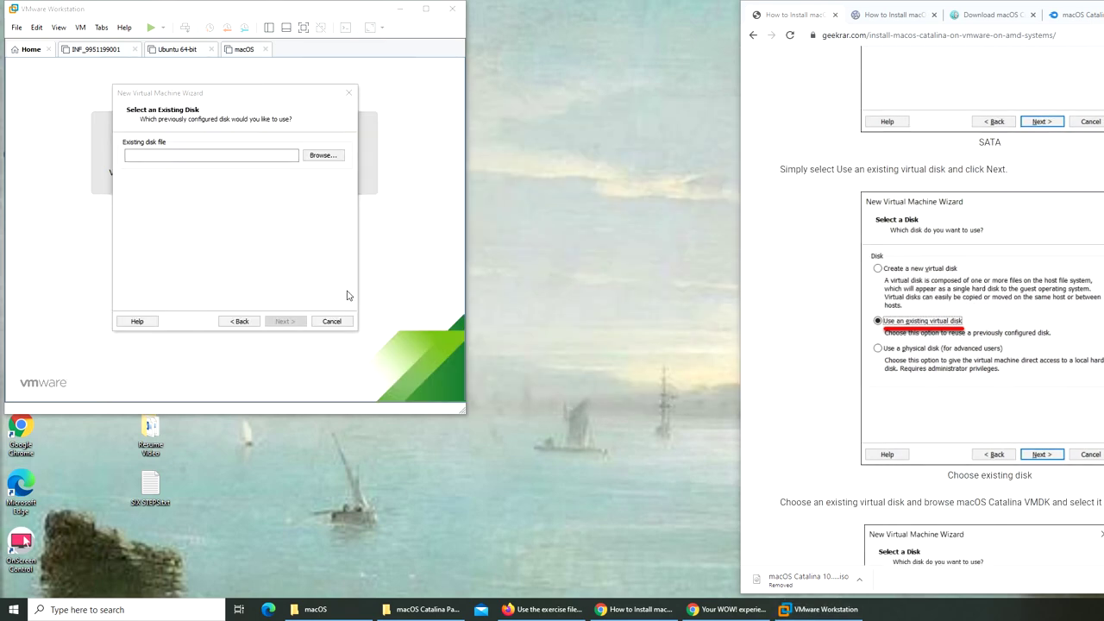
# Return to the disk selection and choose to create a new virtual disk instead of an existing one.
pyautogui.click(257, 323)
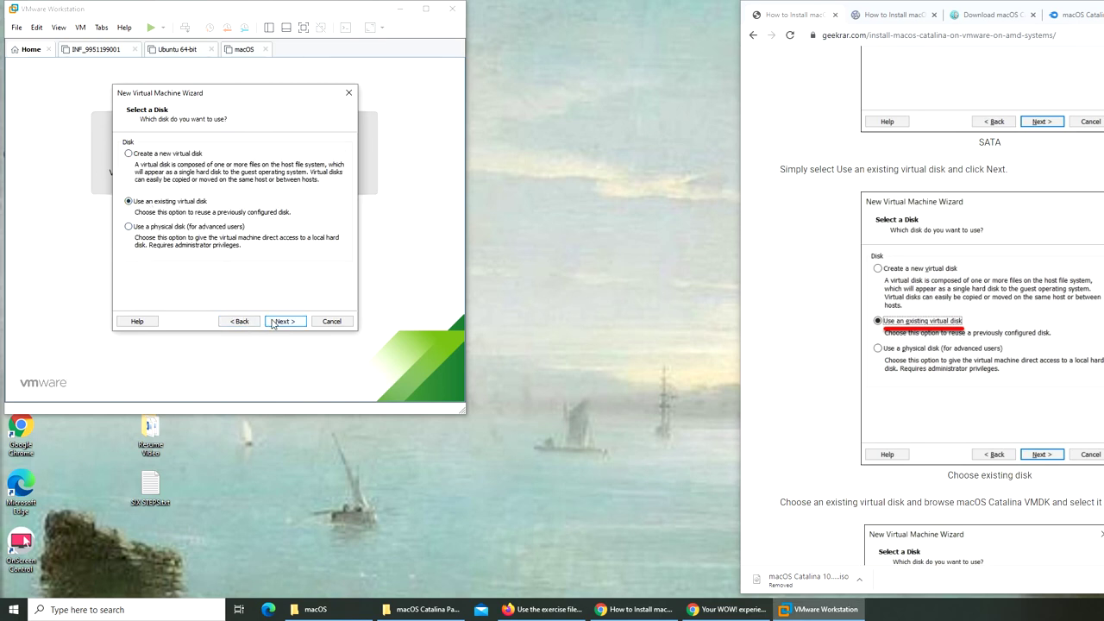
pyautogui.click(157, 158)
pyautogui.click(285, 321)
# Set the maximum disk size to 140 GB, stored as a single file, and accept macOS 10.15.vmdk as the disk file.
pyautogui.click(199, 146)
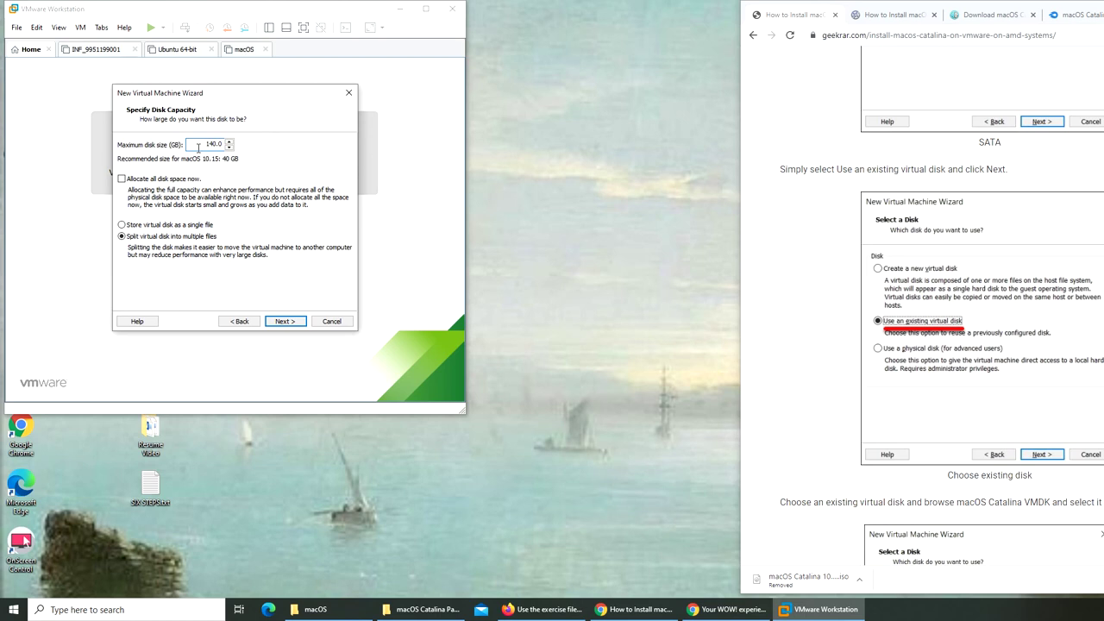
pyautogui.click(173, 226)
pyautogui.click(284, 321)
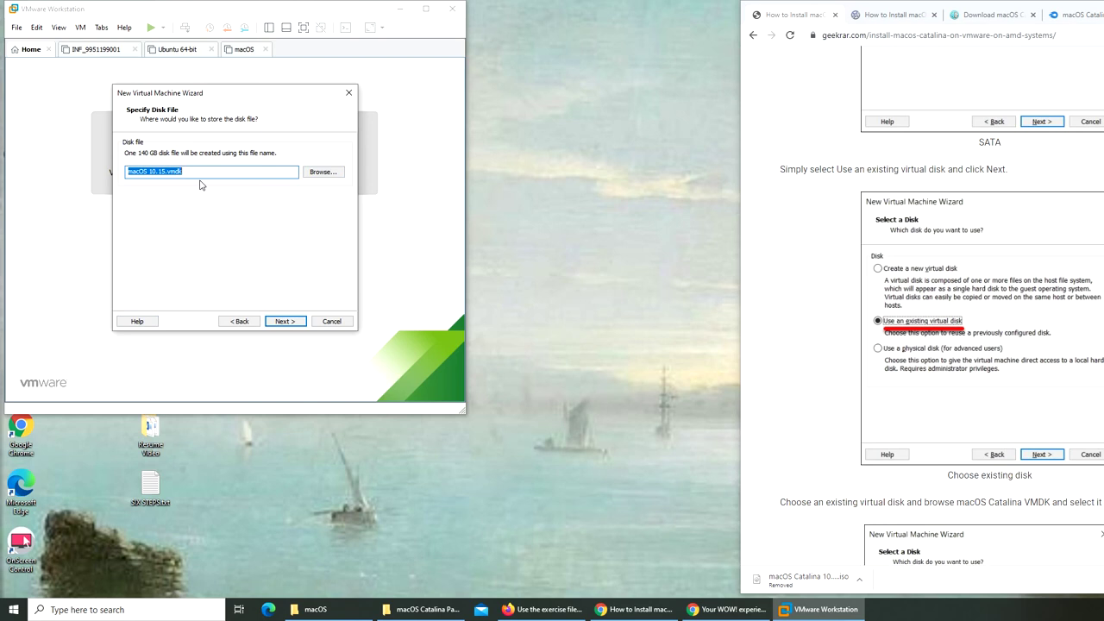
pyautogui.click(289, 320)
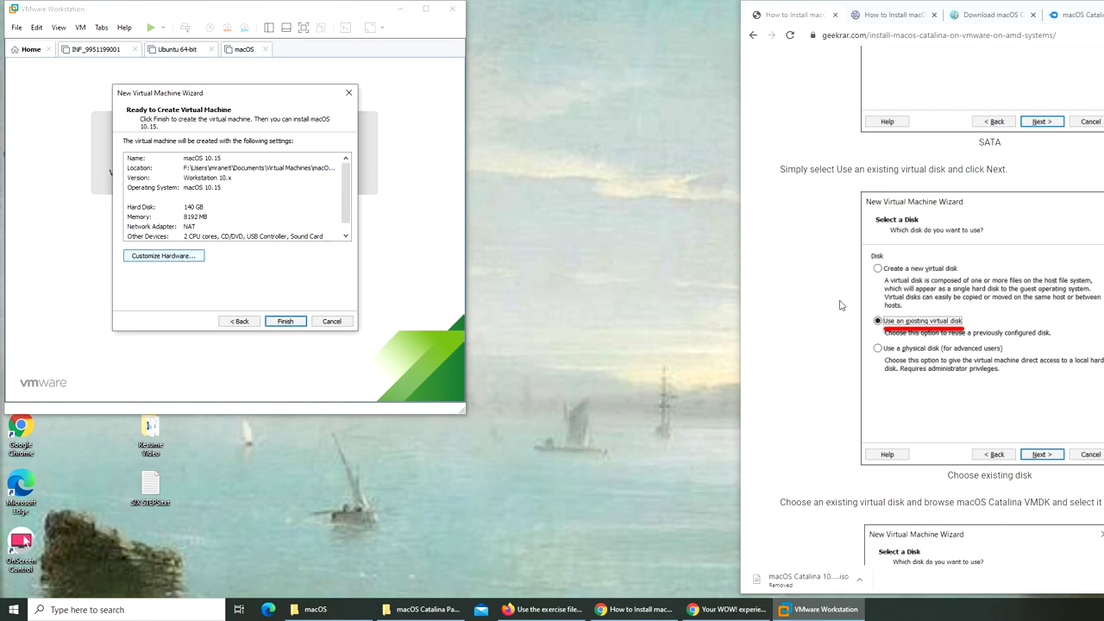
# Review the hardware customization and USB Controller settings alongside the guide, and finish creating the virtual machine.
pyautogui.scroll(-1, 848, 302)
pyautogui.scroll(-7, 848, 302)
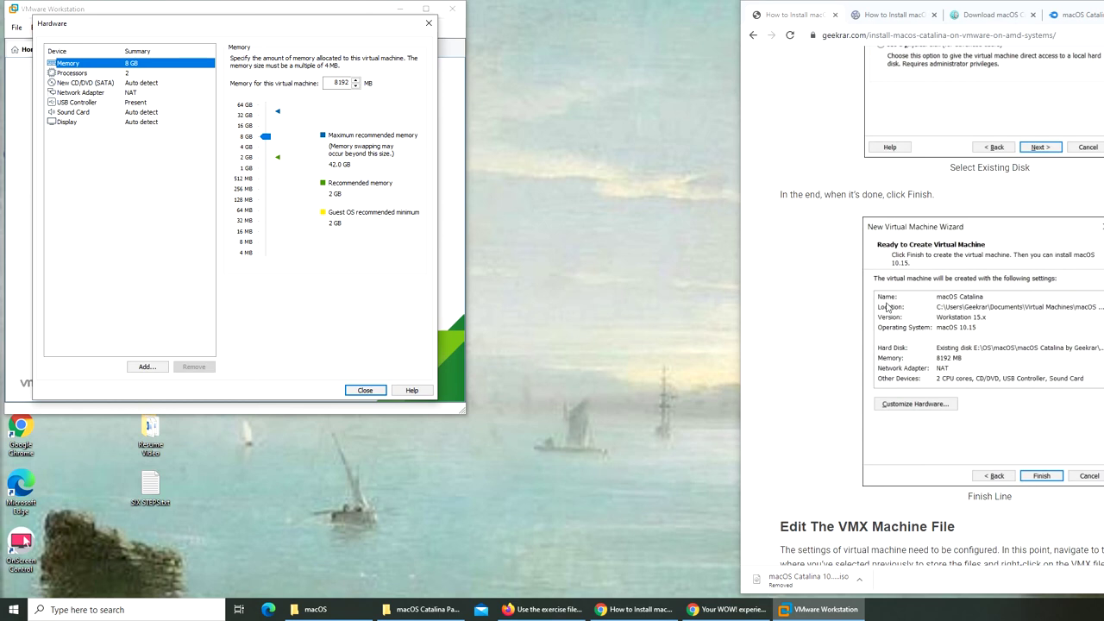
pyautogui.scroll(-2, 886, 308)
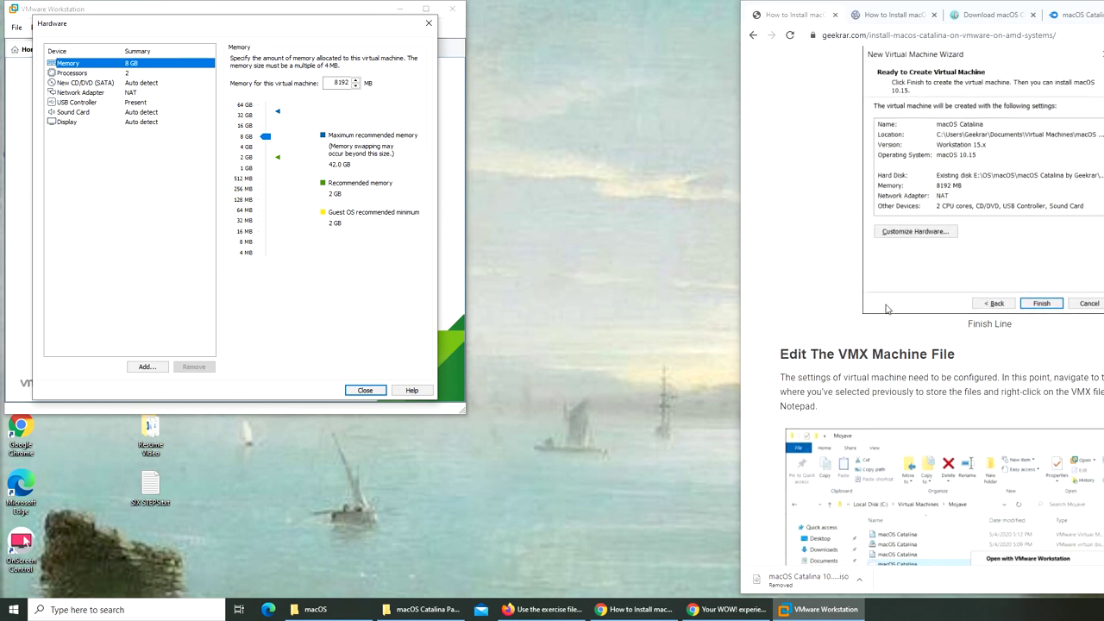
pyautogui.scroll(-2, 885, 309)
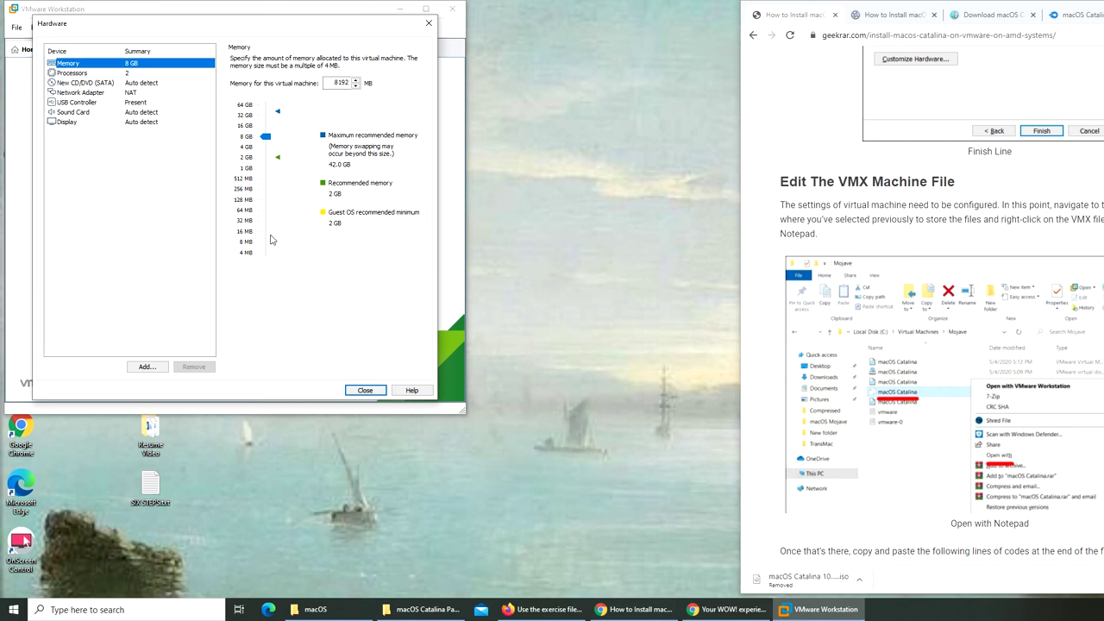
pyautogui.click(79, 104)
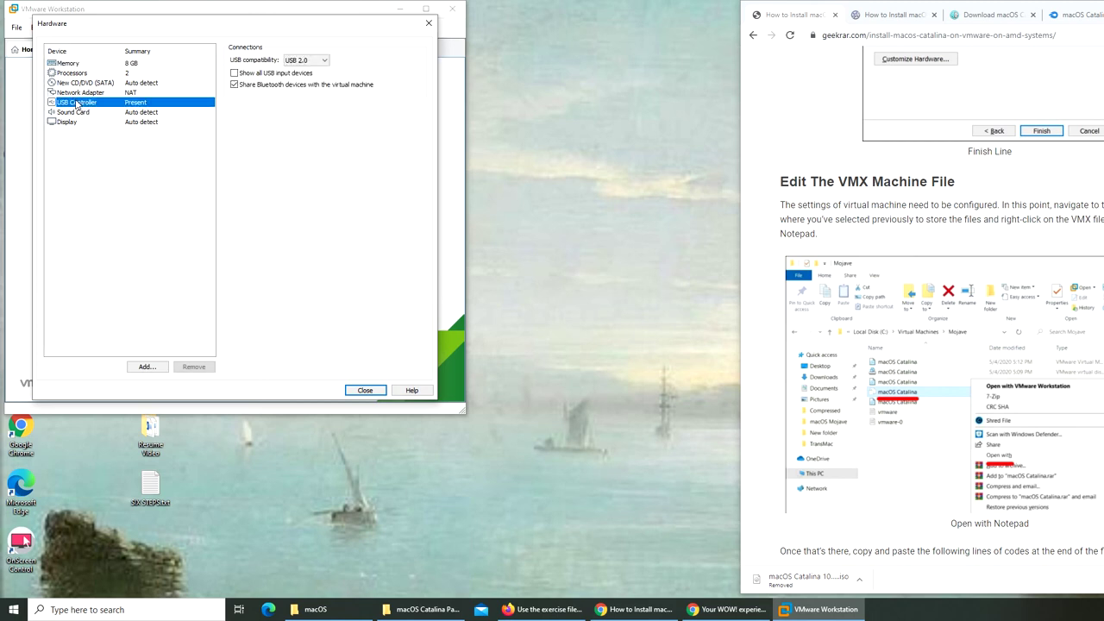
pyautogui.click(767, 237)
pyautogui.scroll(-4, 810, 234)
pyautogui.scroll(5, 810, 234)
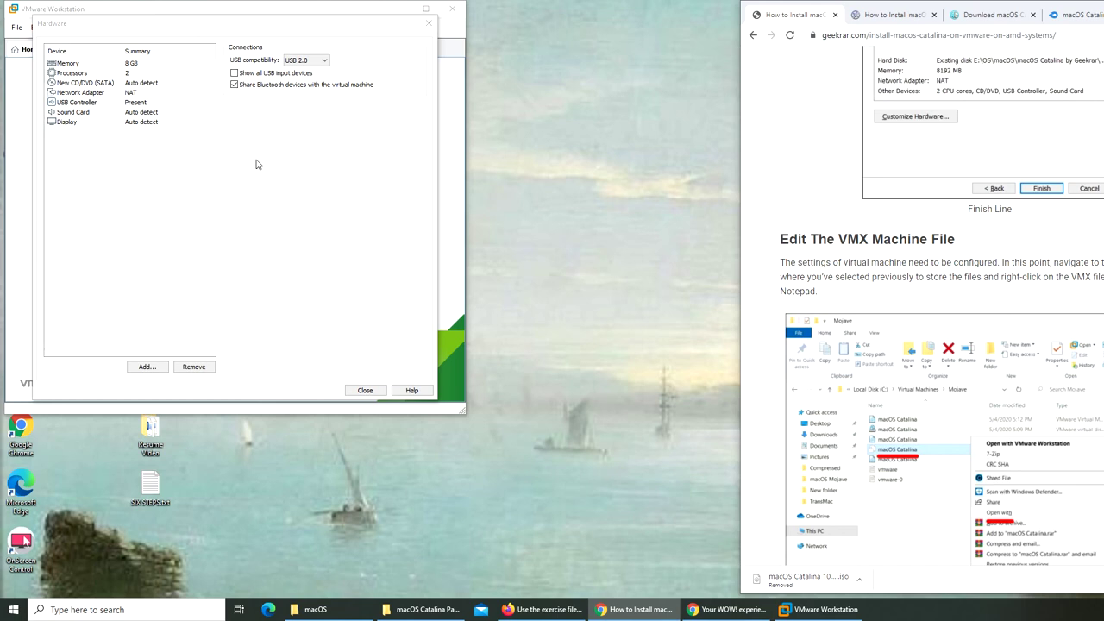
pyautogui.click(365, 390)
pyautogui.click(284, 325)
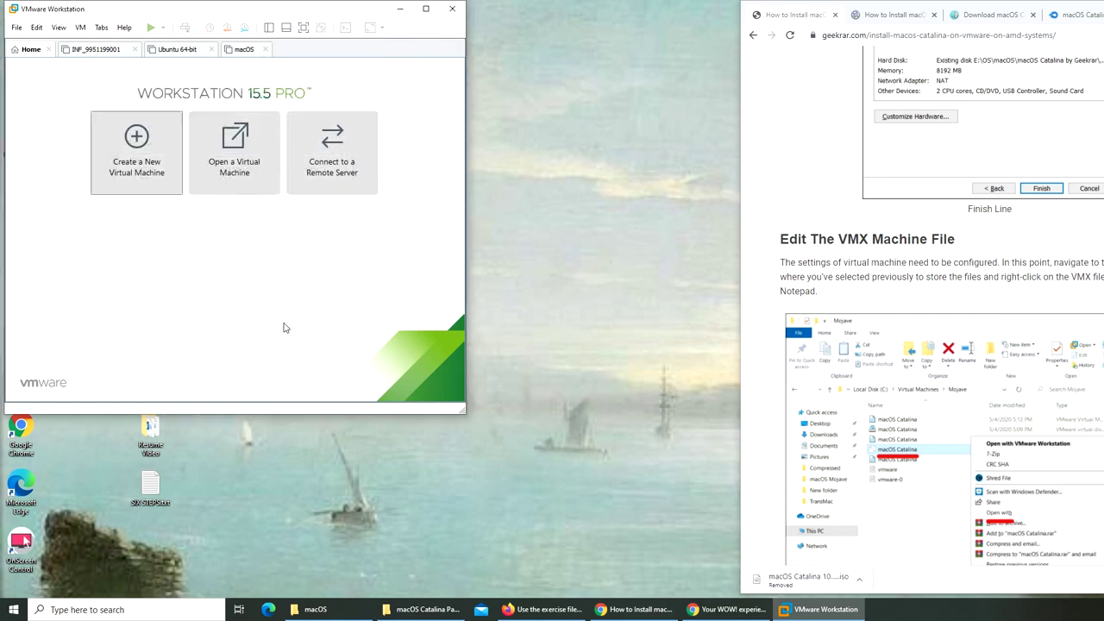
# Switch to File Explorer and open the new virtual machine's macOS 10.15 folder inside Virtual Machines.
pyautogui.click(330, 614)
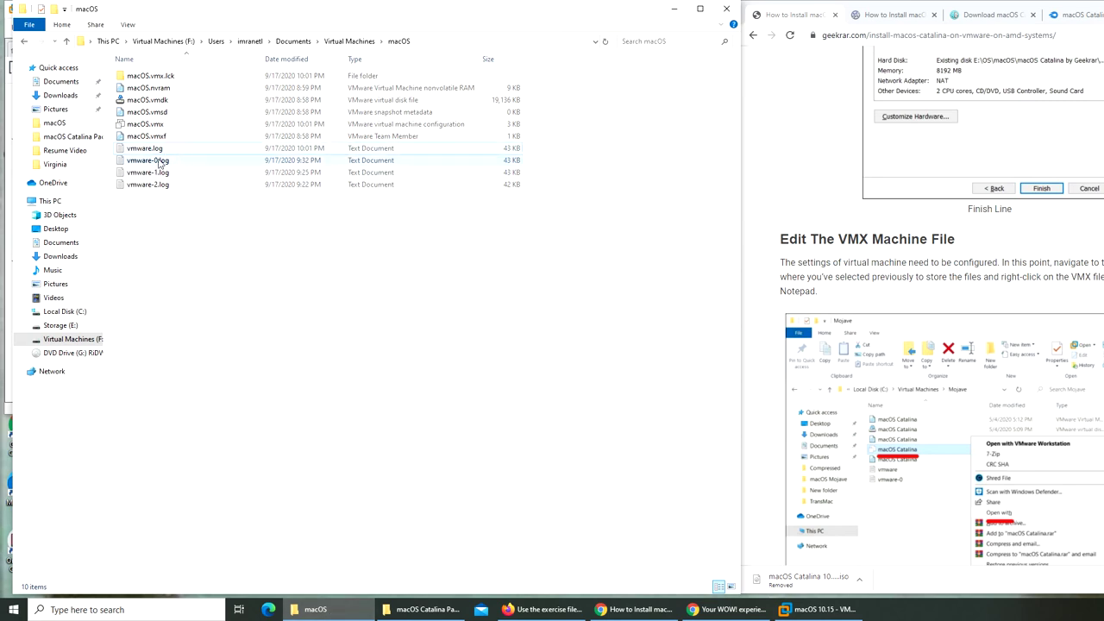
pyautogui.click(354, 41)
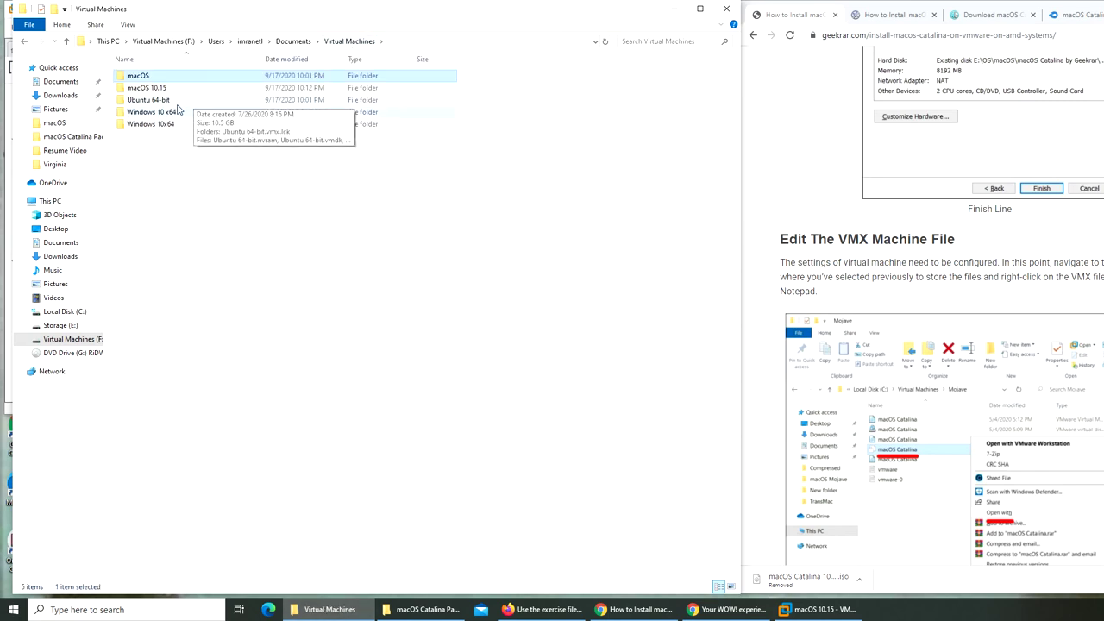
pyautogui.doubleClick(160, 90)
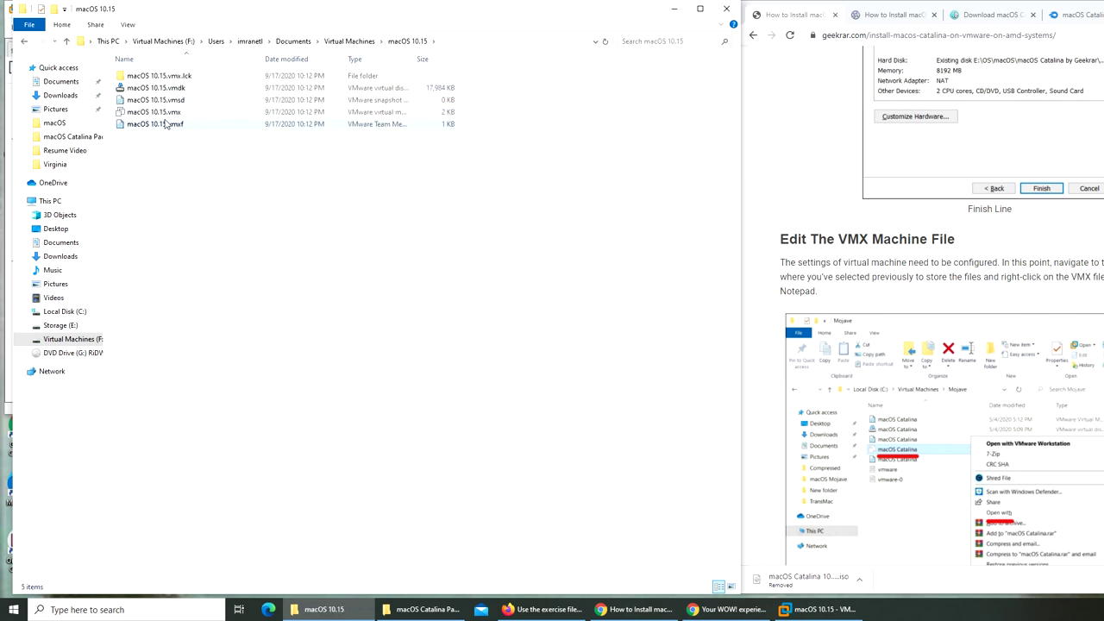
# Open the macOS 10.15.vmx file in Notepad and go to the end of its settings.
pyautogui.rightClick(172, 113)
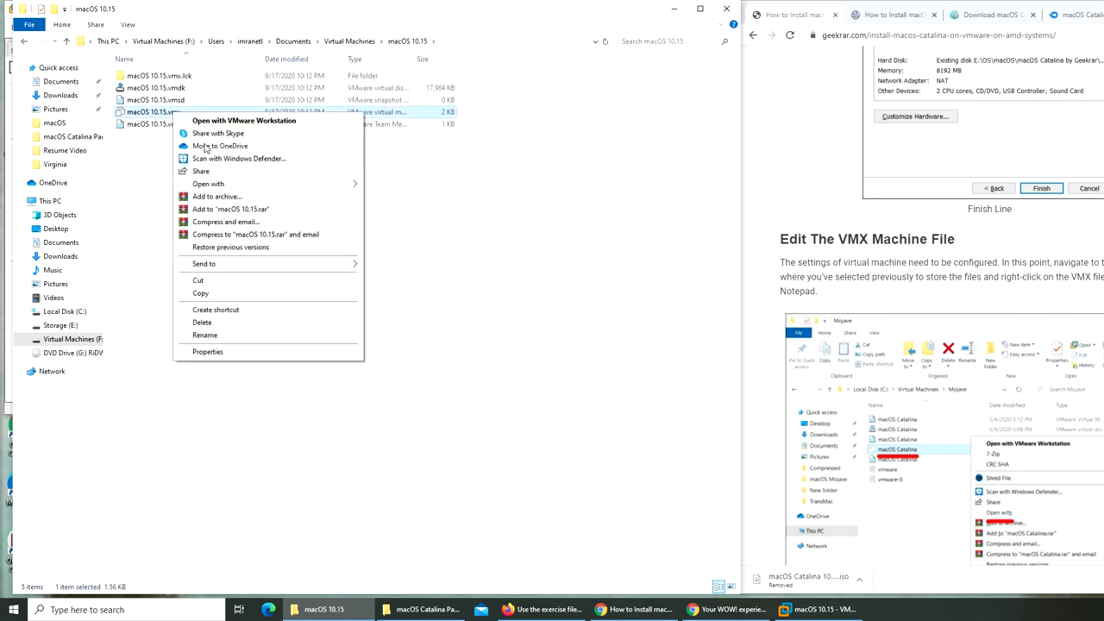
pyautogui.moveTo(263, 180)
pyautogui.click(392, 186)
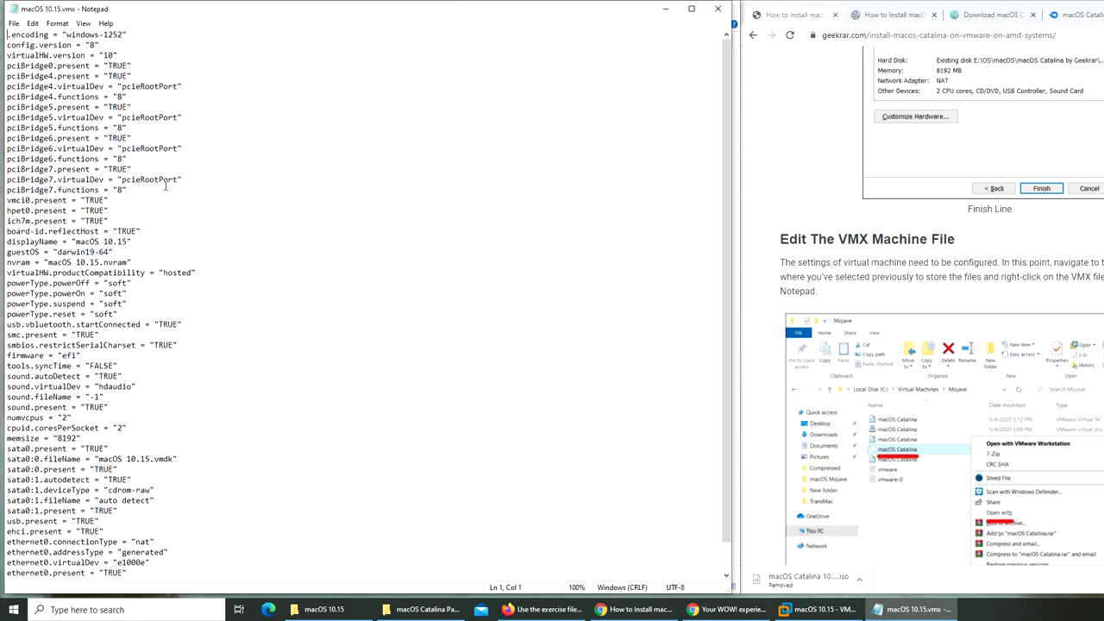
pyautogui.scroll(-1, 166, 187)
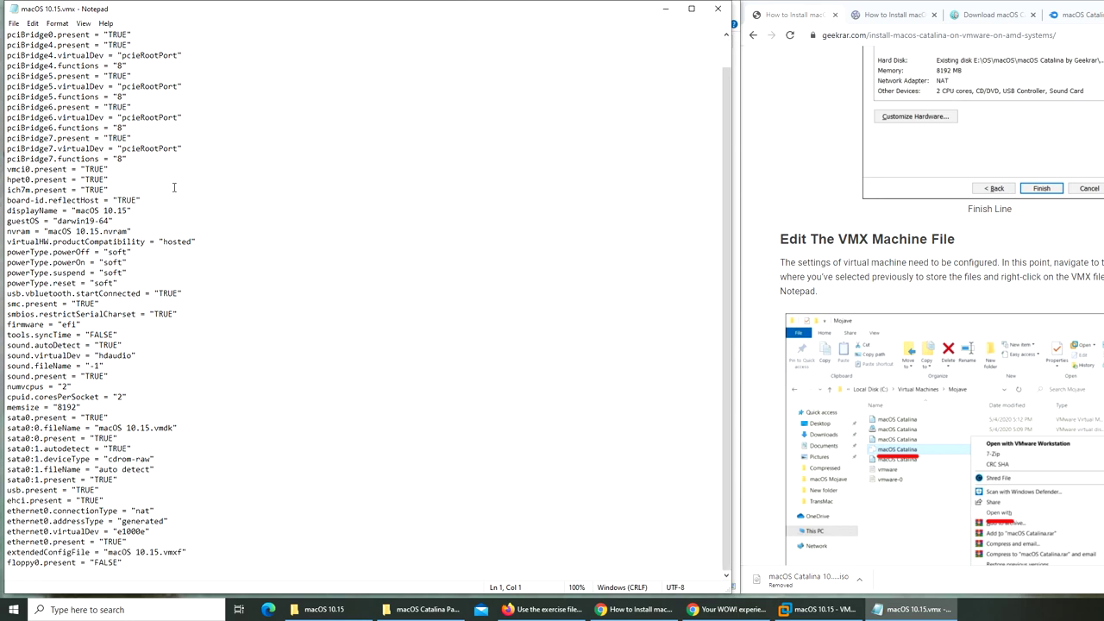
# Copy the guide's code lines for the VMX file, from smc.version through featureCompat.enable.
pyautogui.click(963, 293)
pyautogui.scroll(-1, 961, 300)
pyautogui.scroll(-7, 963, 299)
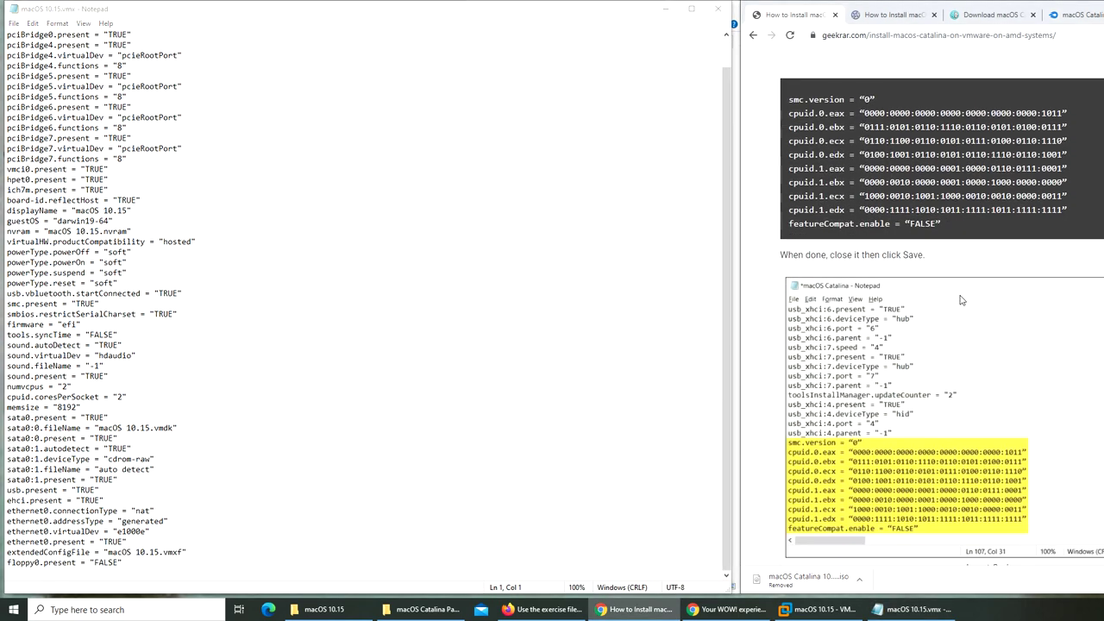
pyautogui.moveTo(786, 101); pyautogui.dragTo(940, 226)
pyautogui.hotkey('ctrl', 'c')
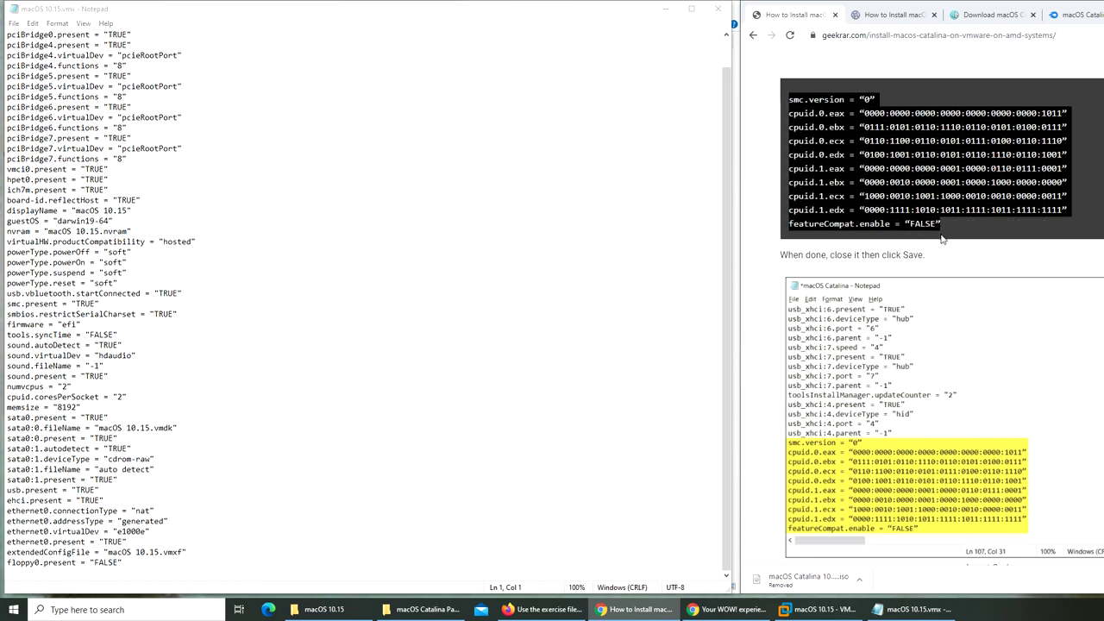
# Paste the copied code on a new line after floppy0.present in macOS 10.15.vmx, then save and close the file.
pyautogui.click(356, 277)
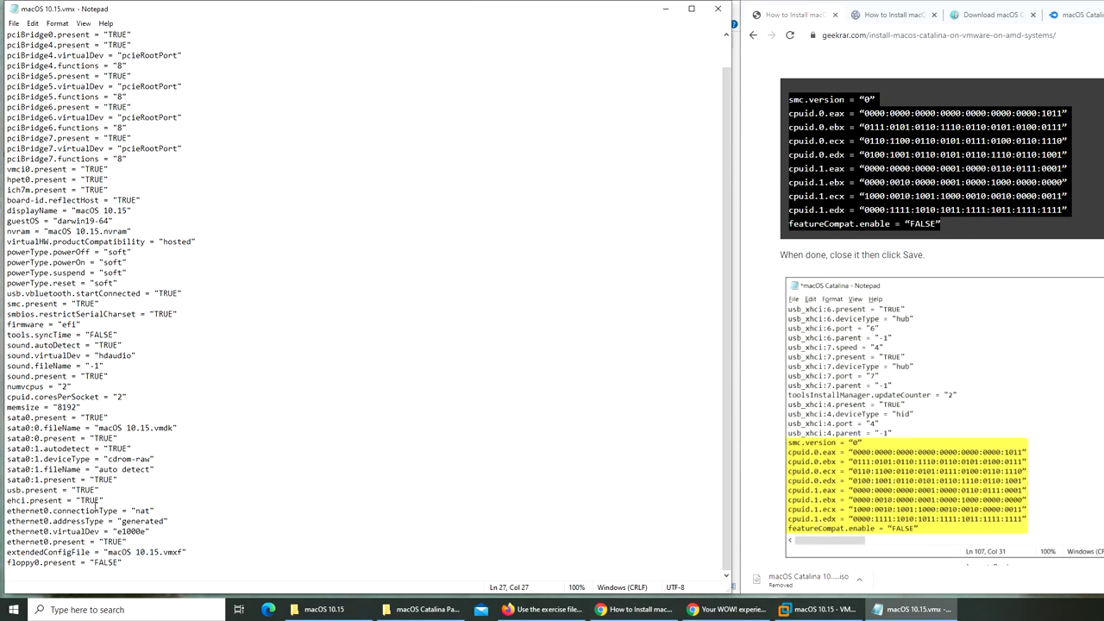
pyautogui.click(180, 562)
pyautogui.press('Return')
pyautogui.hotkey('ctrl', 'v')
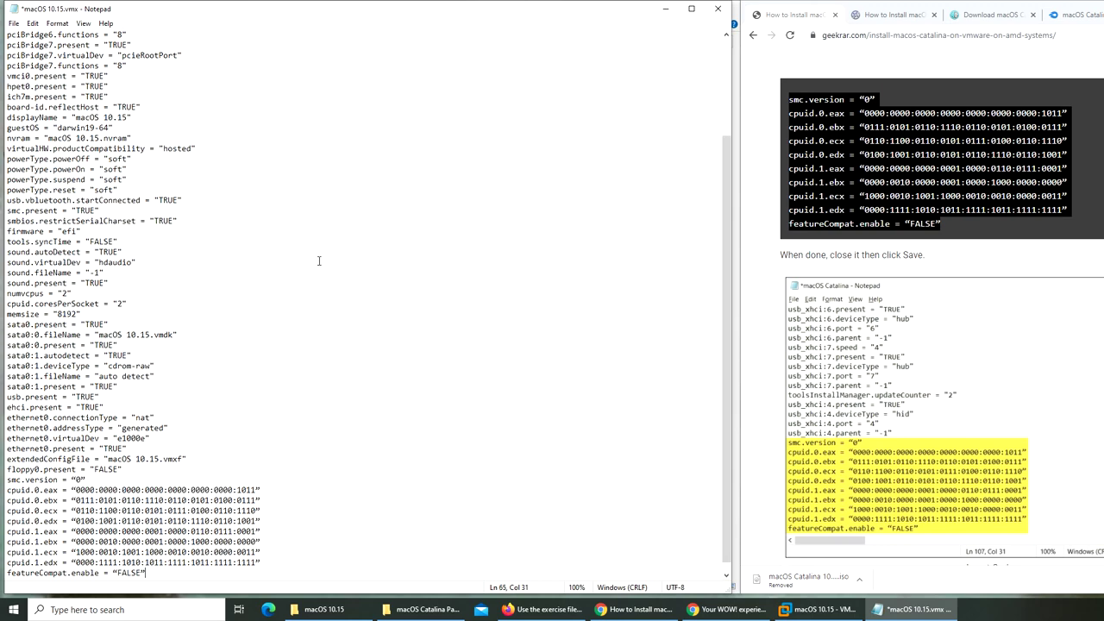
pyautogui.scroll(4, 318, 260)
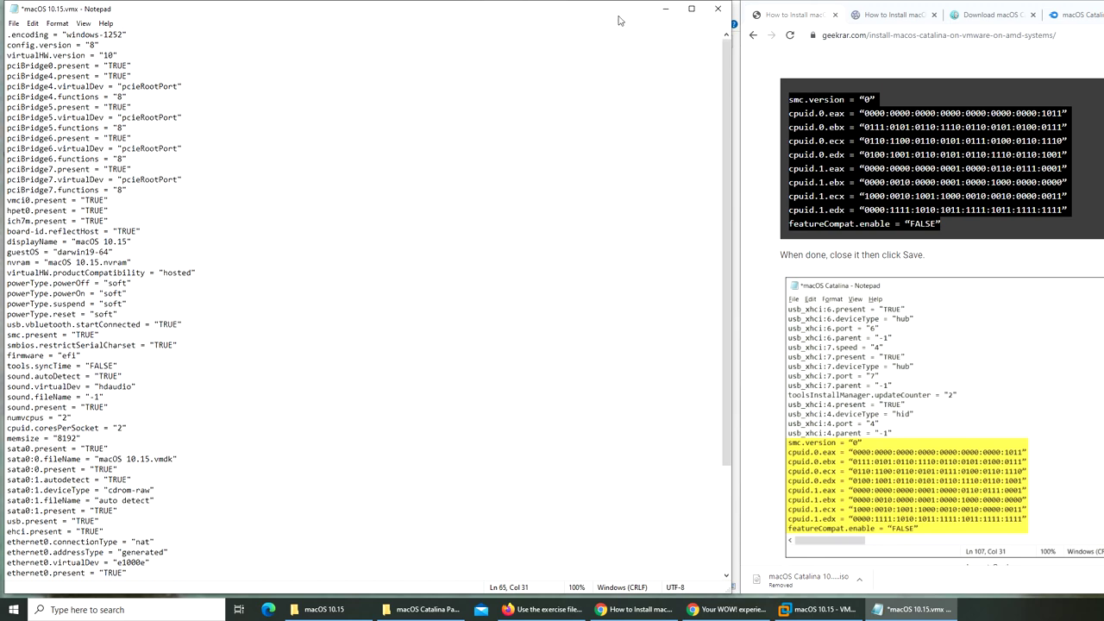
pyautogui.click(718, 9)
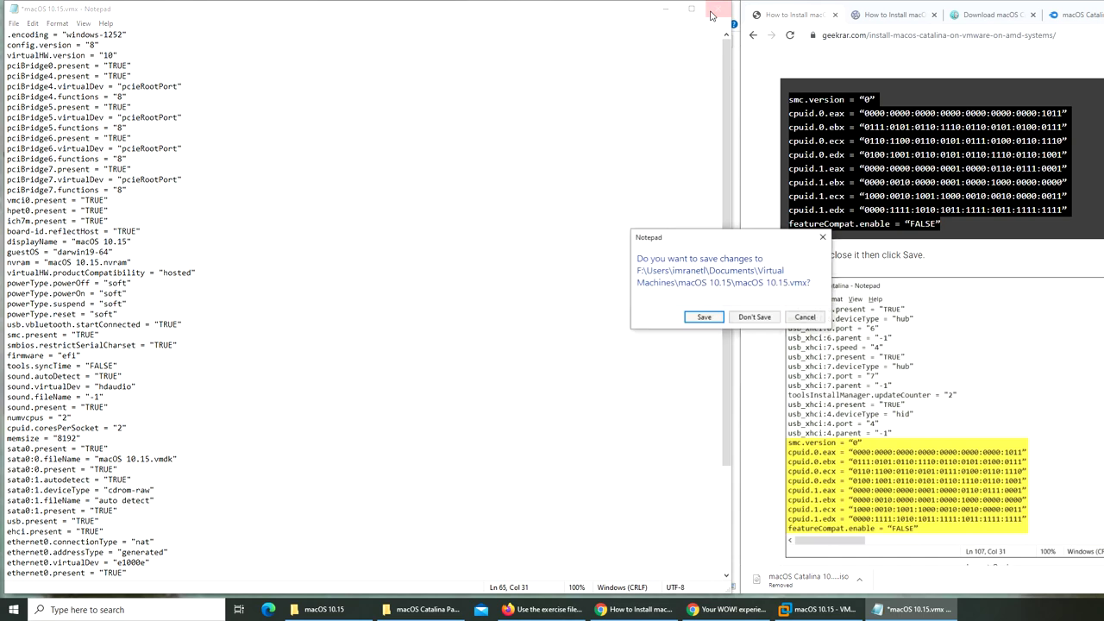
pyautogui.click(700, 318)
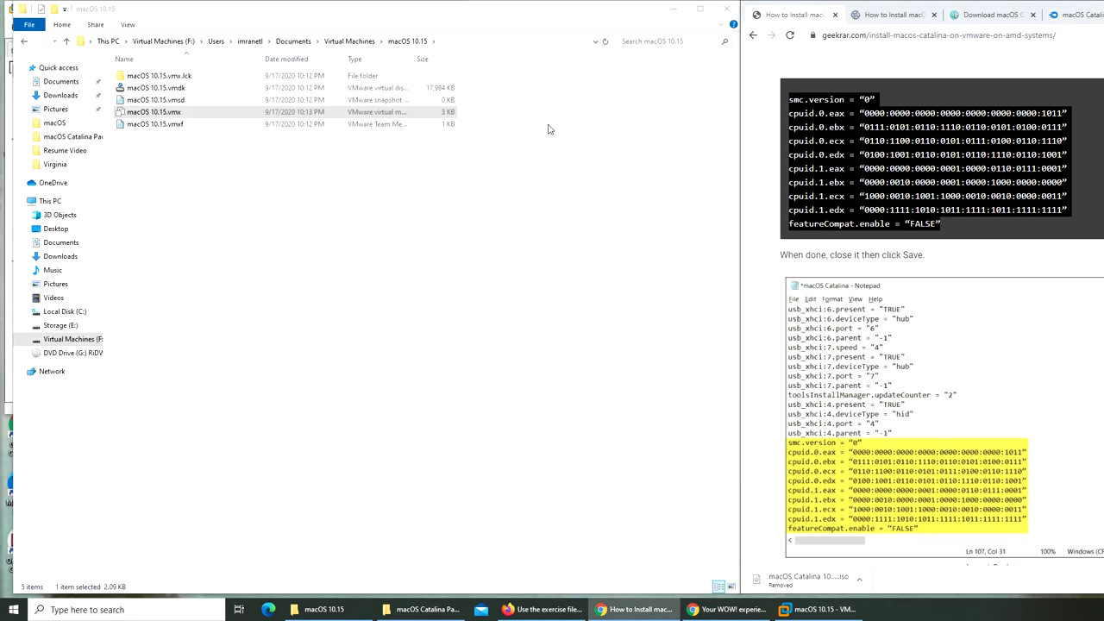
# Clear the desktop by minimizing the macOS 10.15 folder and closing VMware Workstation, and refresh it.
pyautogui.click(674, 14)
pyautogui.click(452, 9)
pyautogui.rightClick(499, 167)
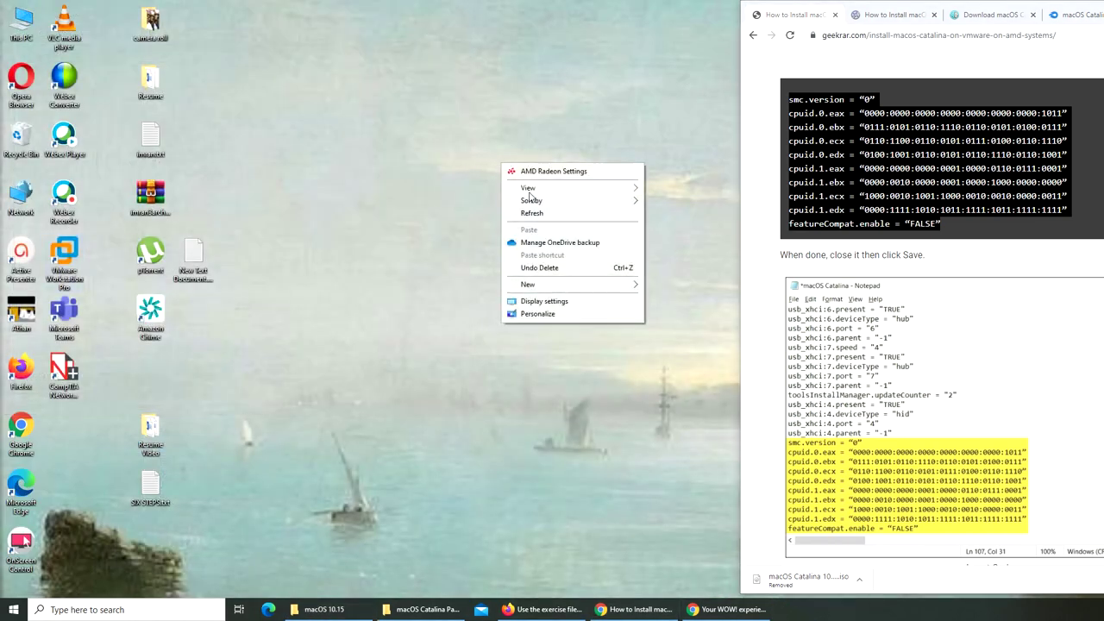
pyautogui.click(547, 214)
# Read the guide from the VMX editing section through powering on the virtual machine and the boot troubleshooting notes.
pyautogui.scroll(5, 942, 270)
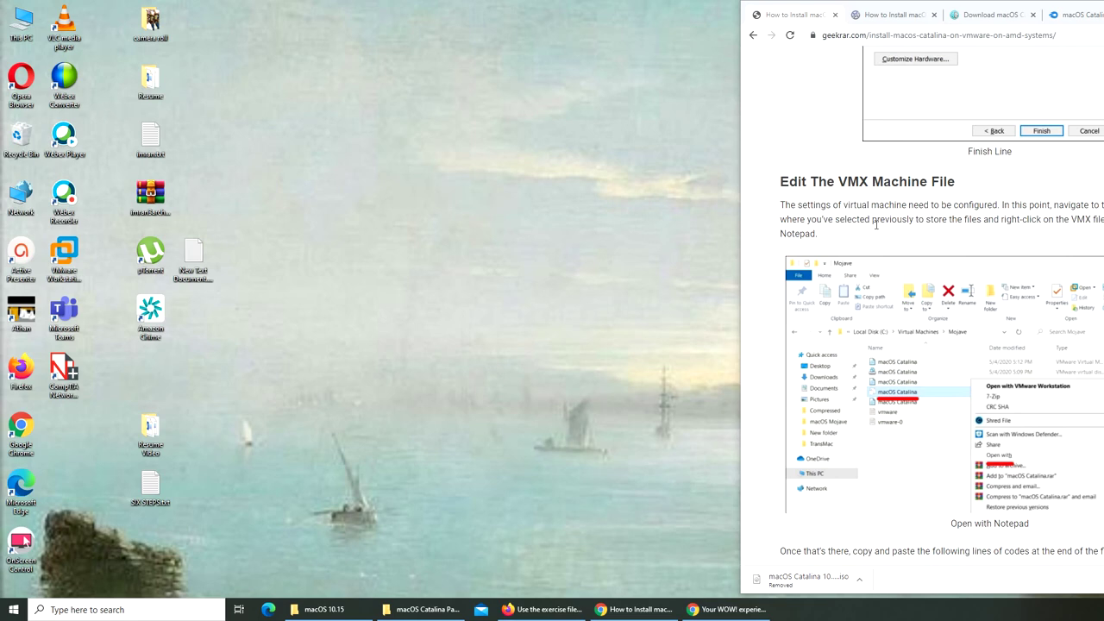
pyautogui.scroll(3, 876, 224)
pyautogui.scroll(1, 871, 228)
pyautogui.scroll(-4, 850, 252)
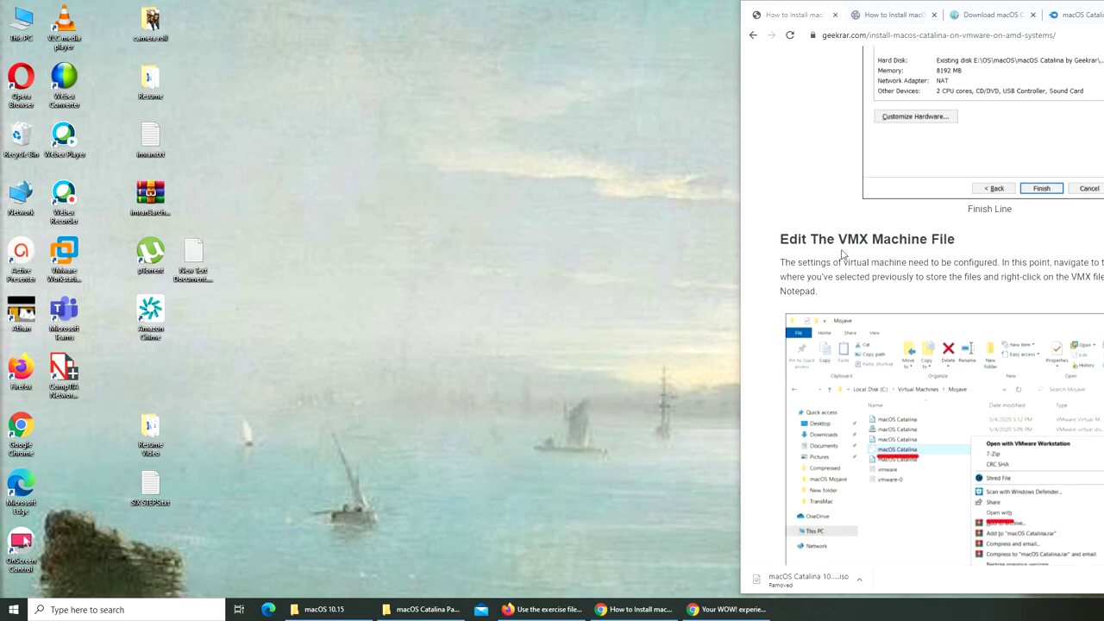
pyautogui.scroll(-6, 843, 253)
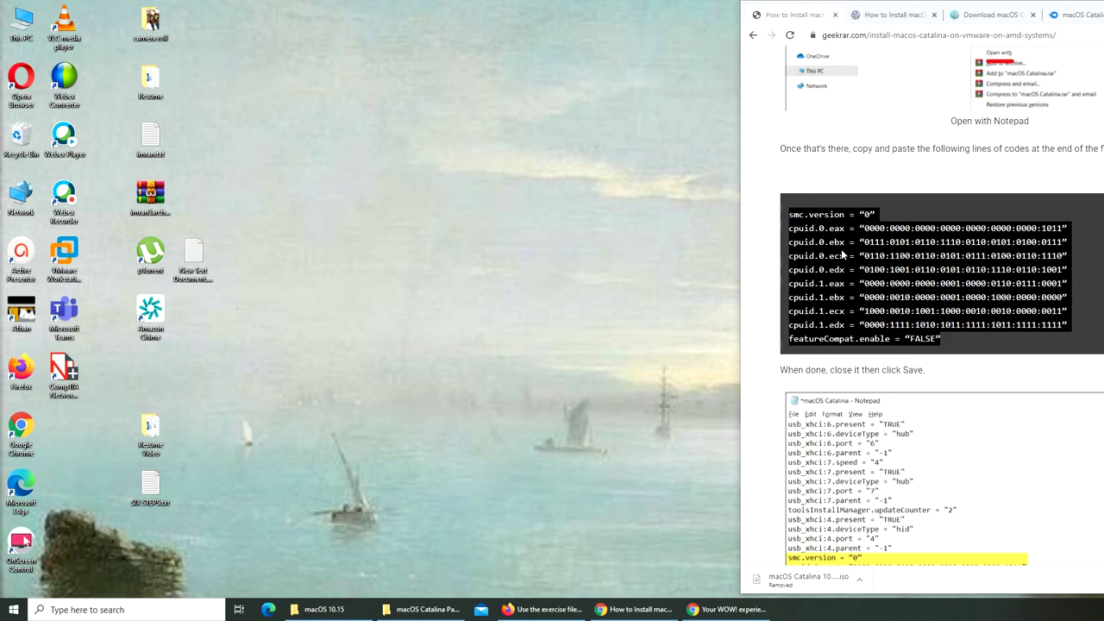
pyautogui.scroll(-3, 843, 253)
pyautogui.scroll(-2, 844, 253)
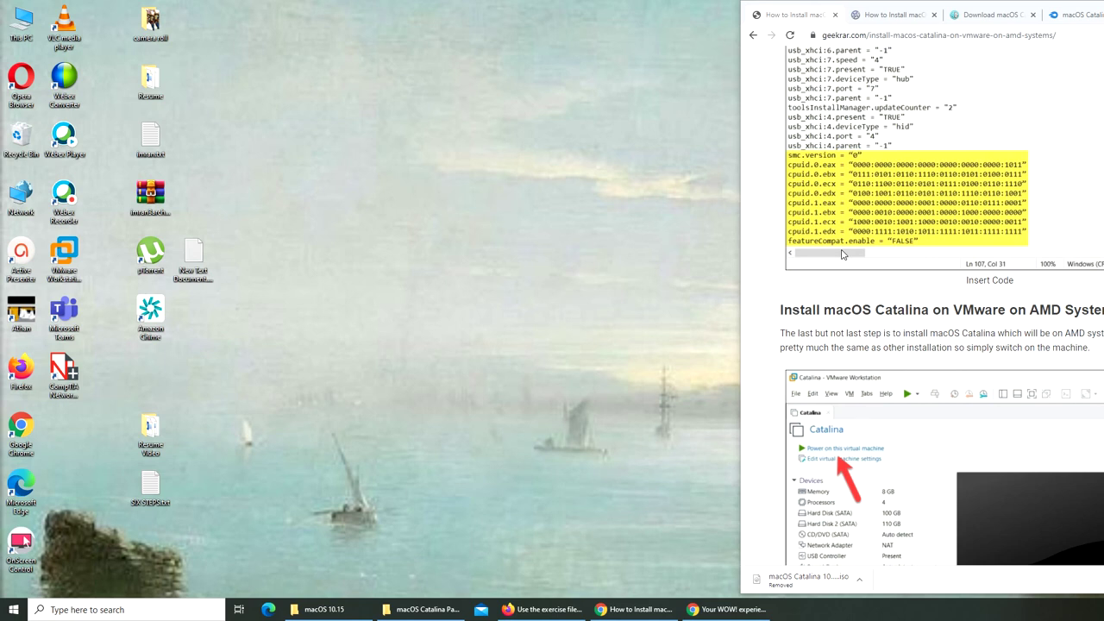
pyautogui.scroll(-2, 844, 253)
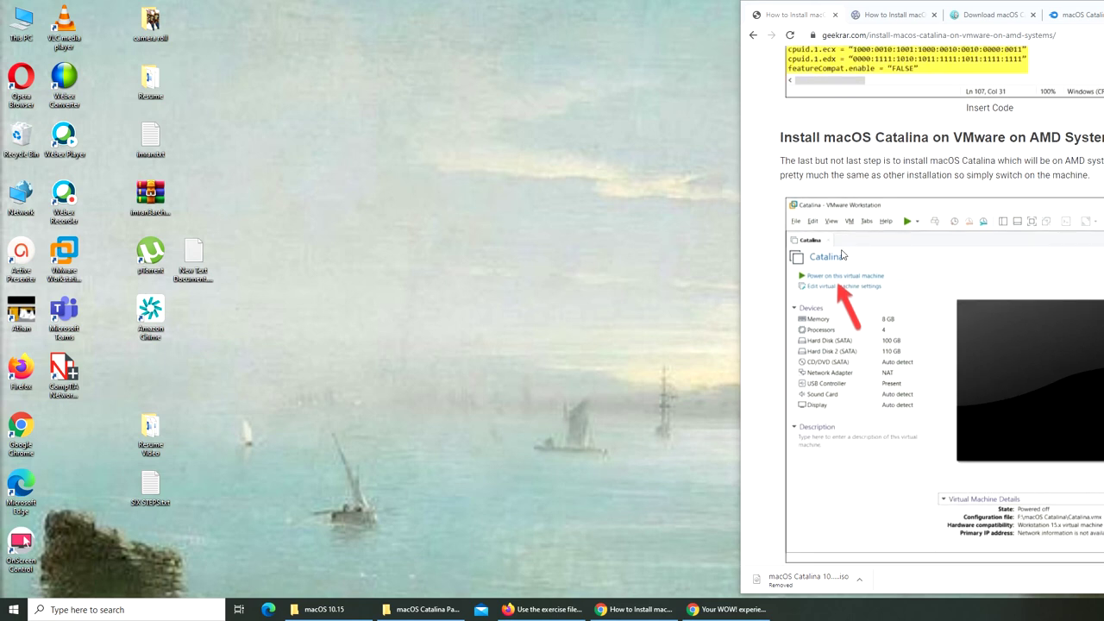
pyautogui.scroll(-2, 843, 255)
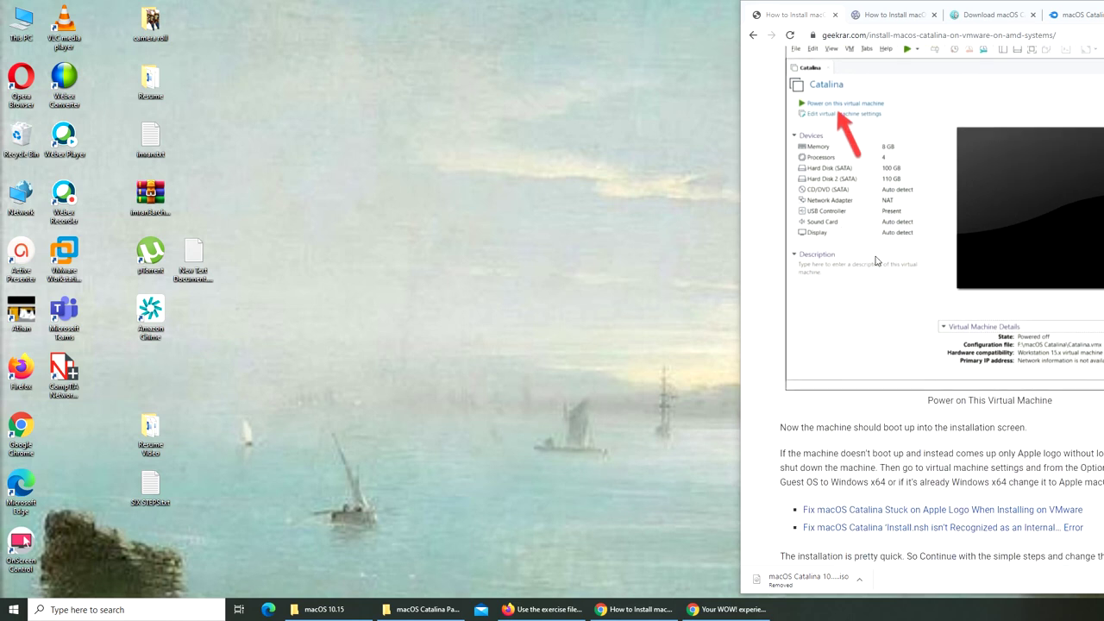
# Try to power on the macOS 10.15 virtual machine in VMware Workstation, and close the program.
pyautogui.click(68, 262)
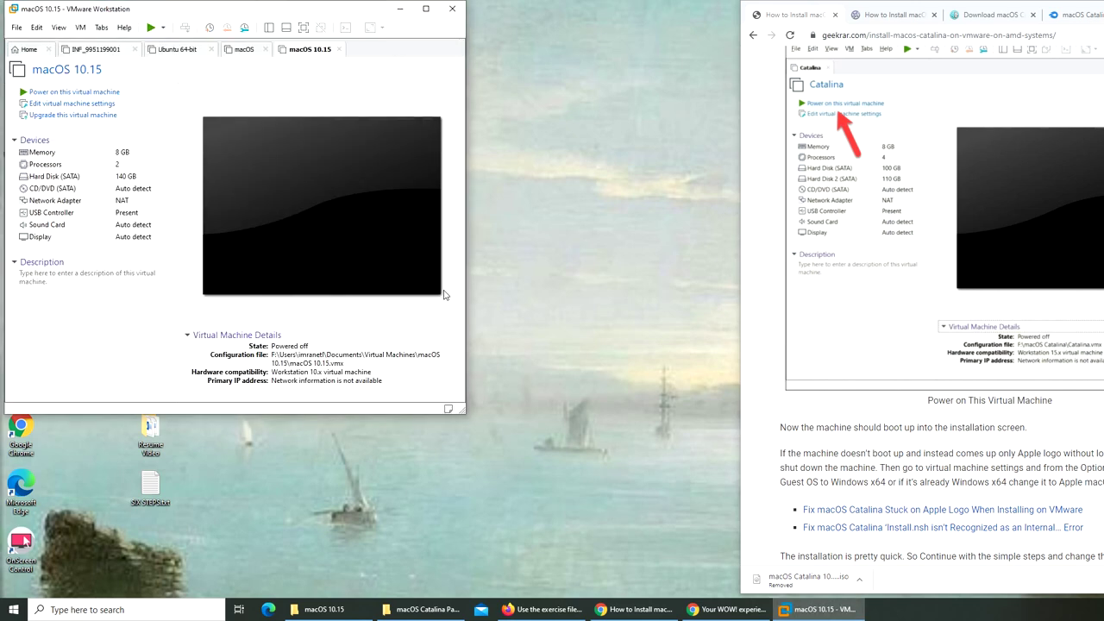
pyautogui.click(76, 91)
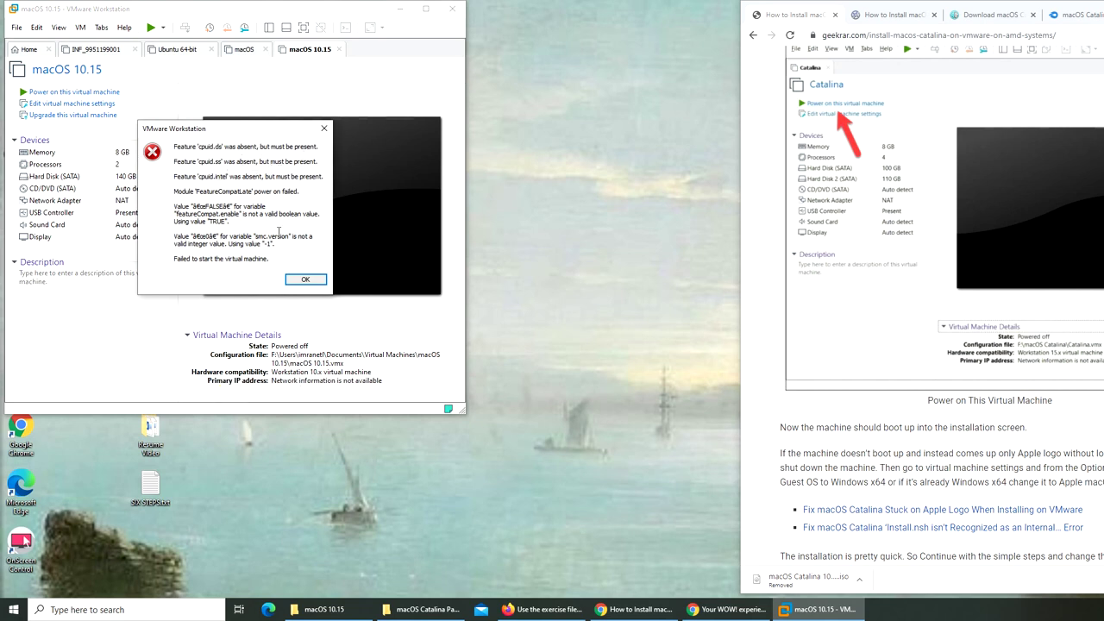
pyautogui.click(305, 281)
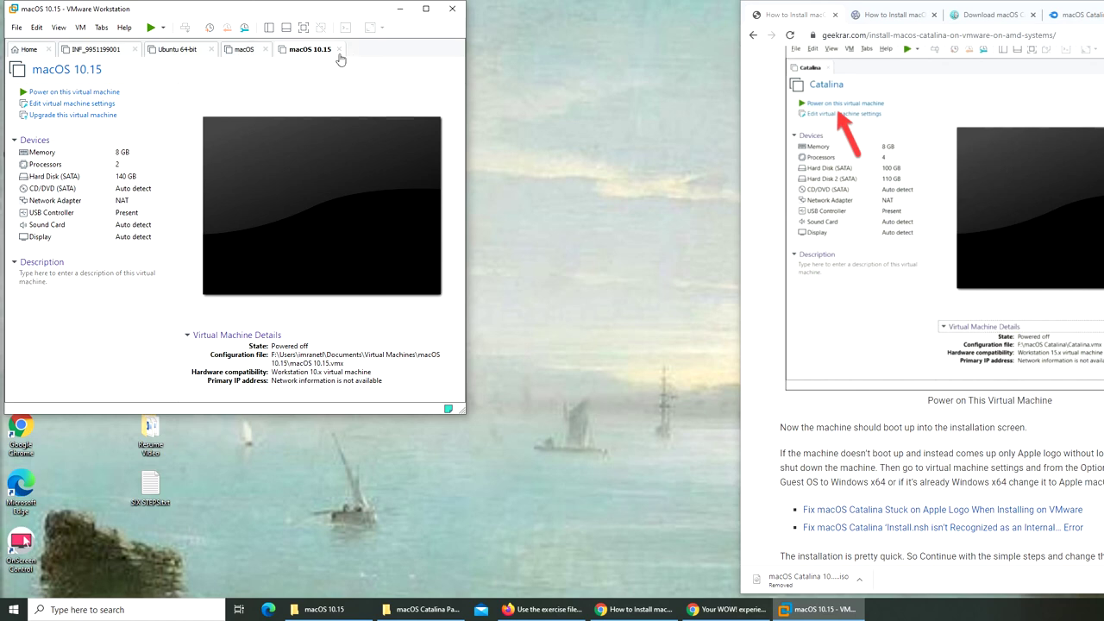
pyautogui.click(452, 10)
pyautogui.click(452, 14)
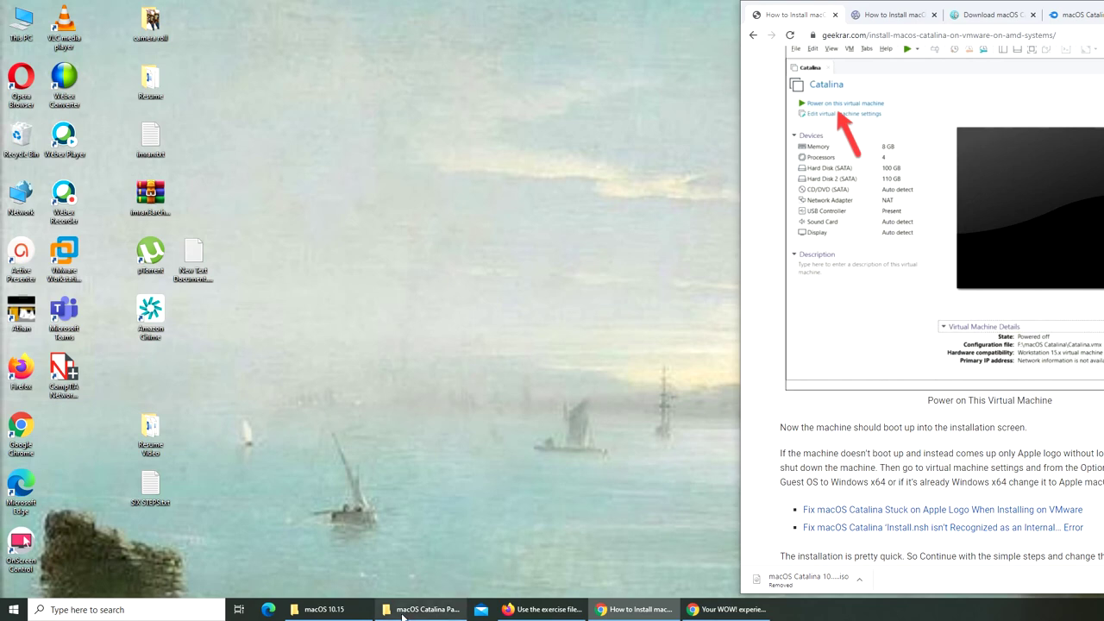
# Switch to File Explorer's macOS Catalina Package folder and run win-install.cmd to patch VMware.
pyautogui.click(328, 610)
pyautogui.click(399, 614)
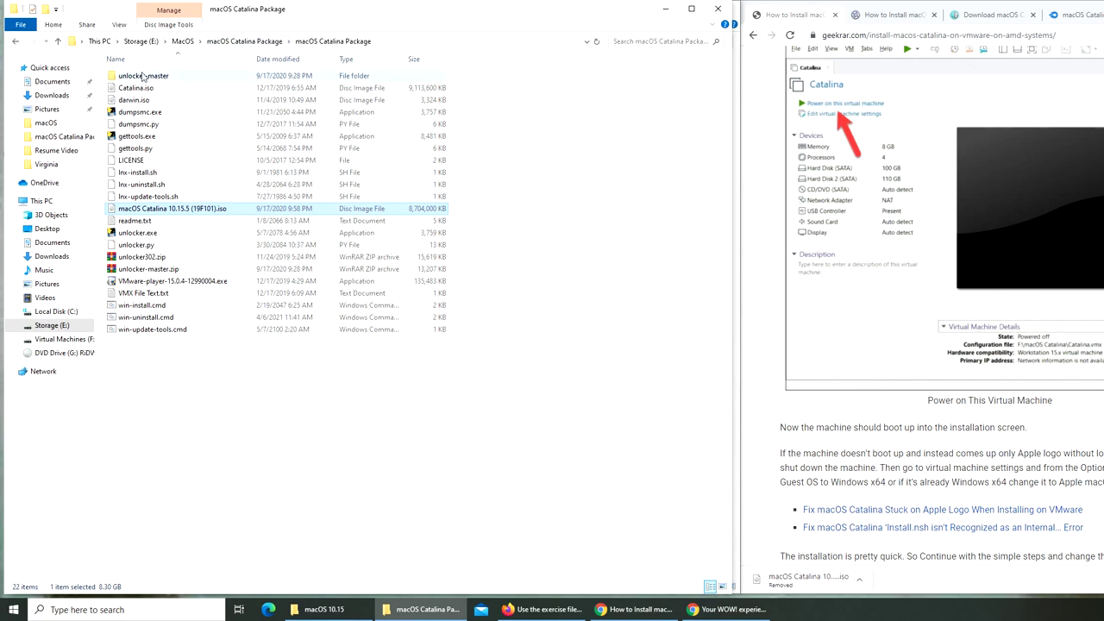
pyautogui.click(146, 307)
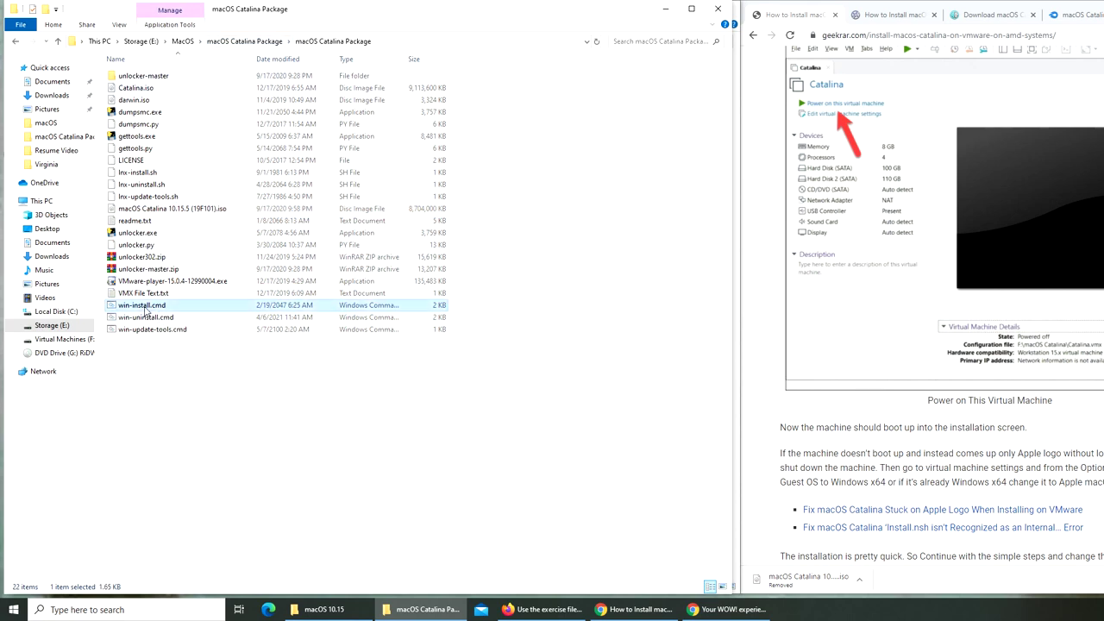
pyautogui.rightClick(146, 307)
pyautogui.click(181, 353)
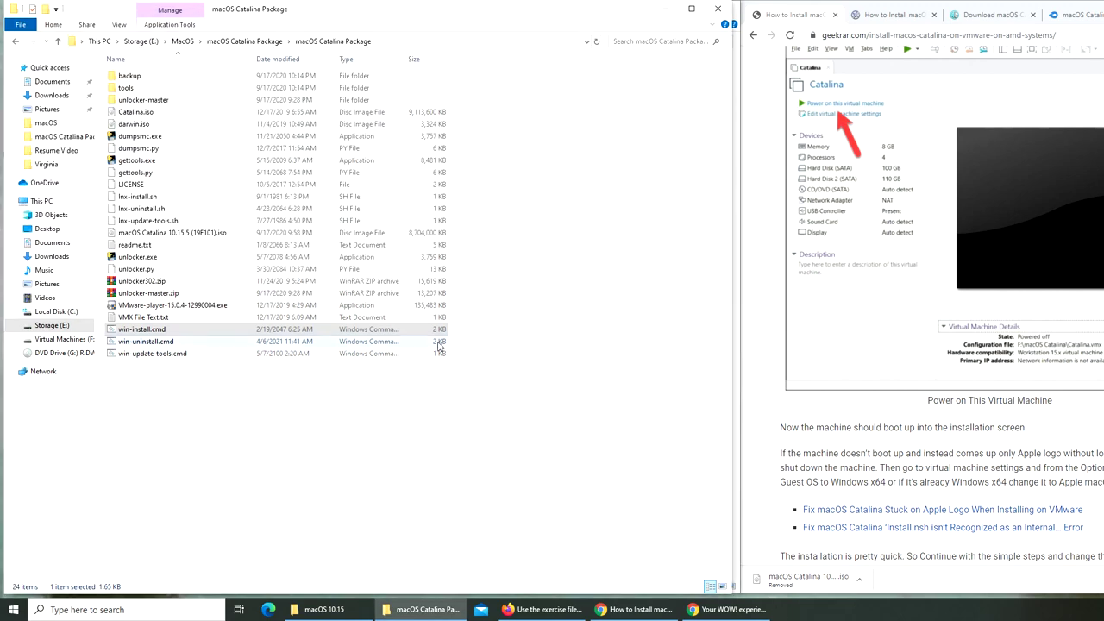
# Review the code in VMX File Text.txt, close it and minimize the macOS Catalina Package folder.
pyautogui.doubleClick(145, 319)
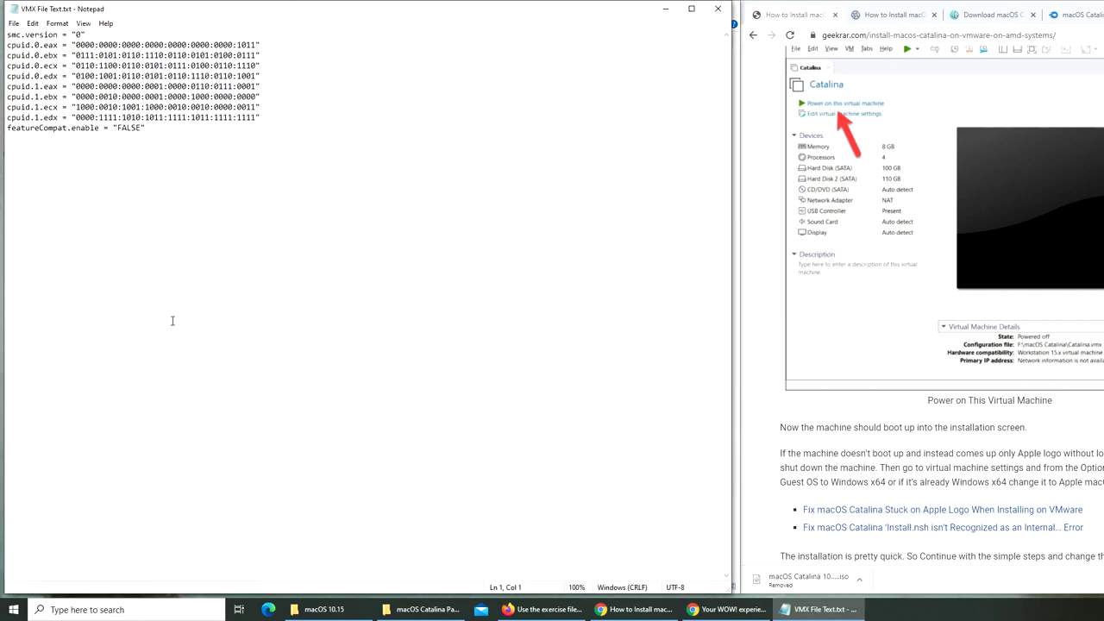
pyautogui.click(723, 10)
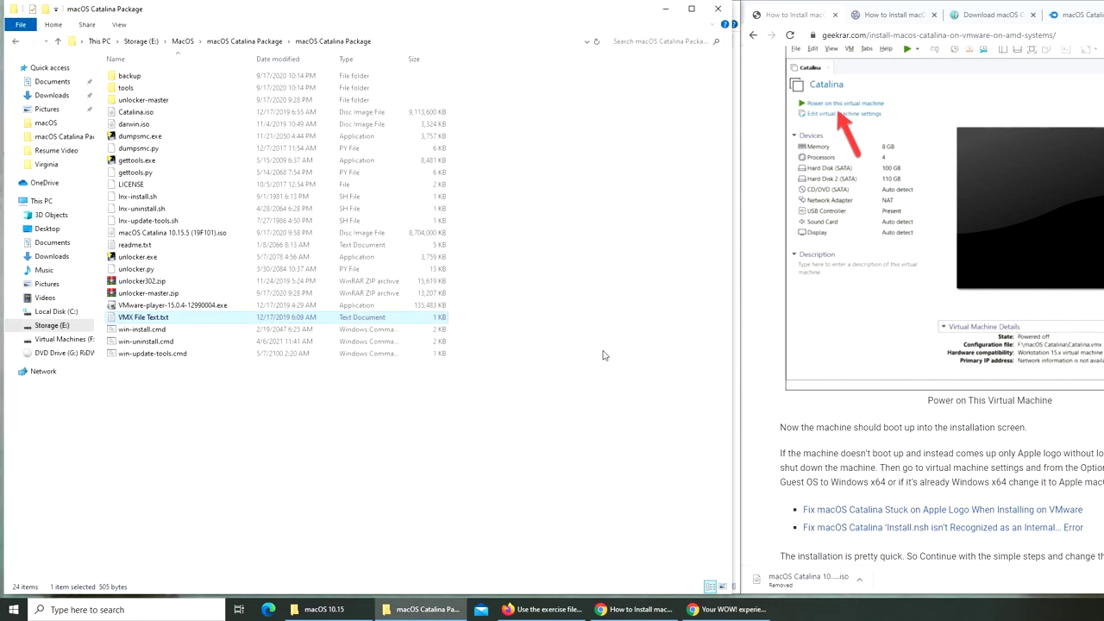
pyautogui.click(661, 13)
pyautogui.click(674, 11)
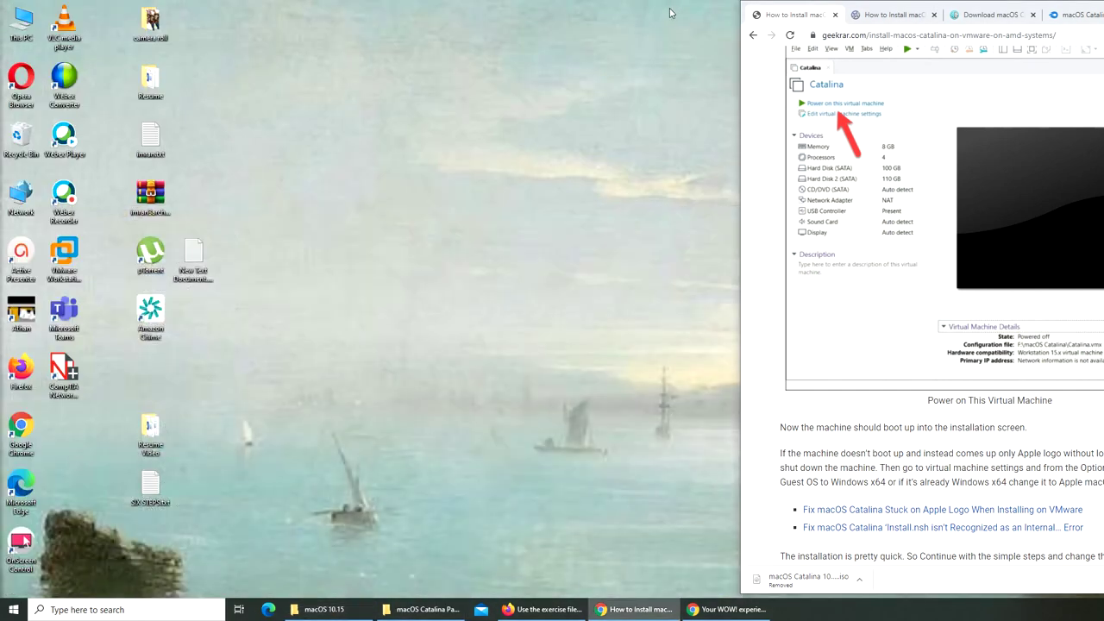
# Reopen VMware Workstation and change the macOS 10.15 machine's guest operating system to Microsoft Windows, version Windows 10 x64.
pyautogui.doubleClick(65, 257)
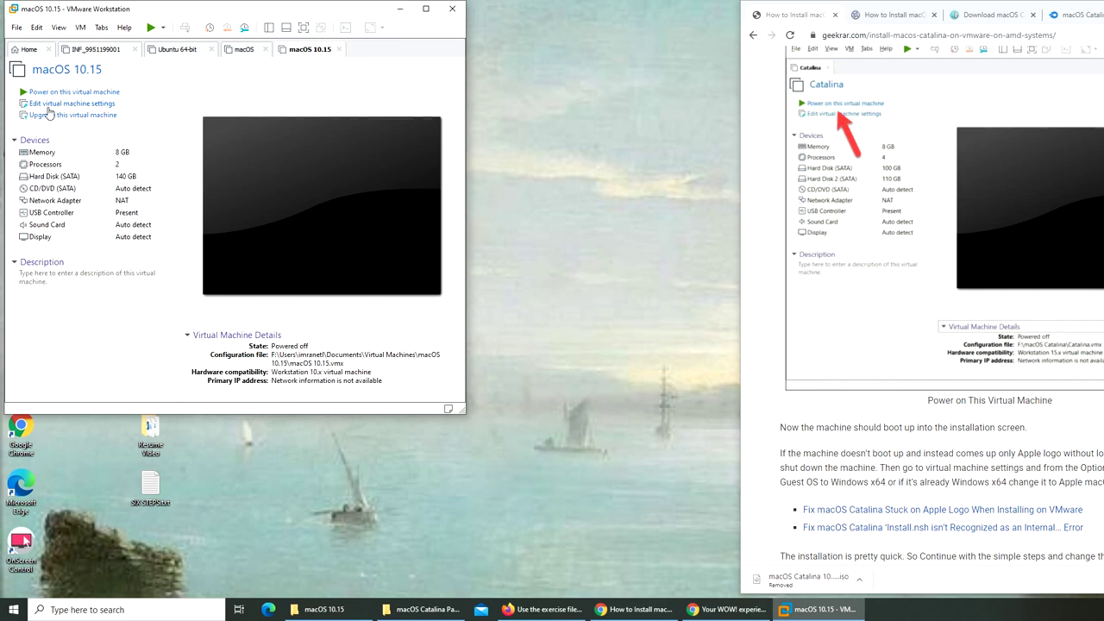
pyautogui.click(54, 107)
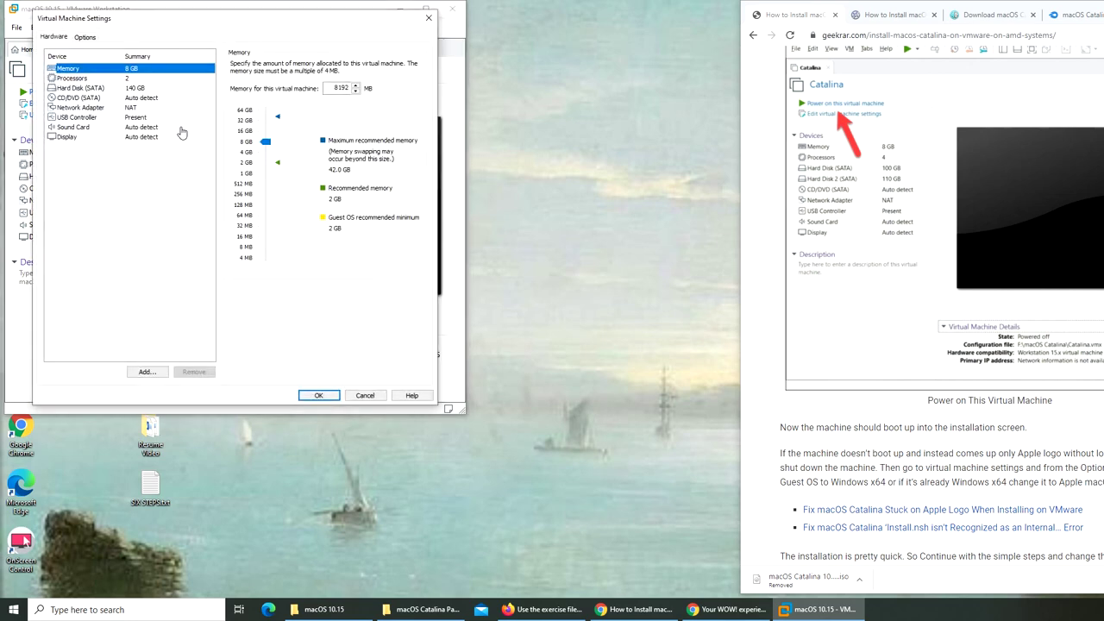
pyautogui.click(77, 79)
pyautogui.click(77, 89)
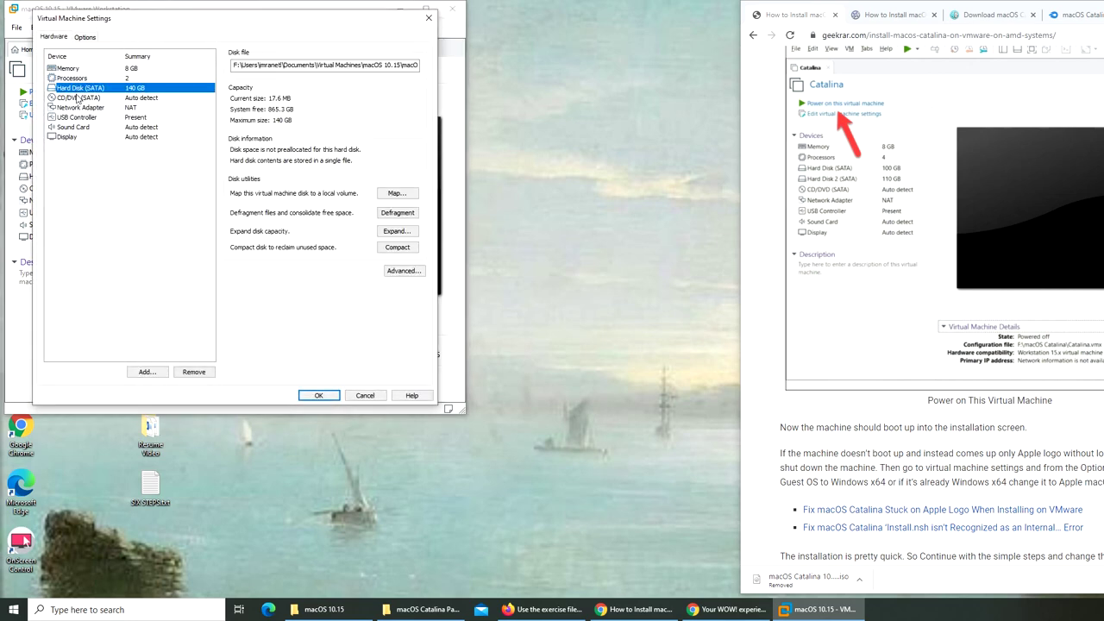
pyautogui.click(90, 38)
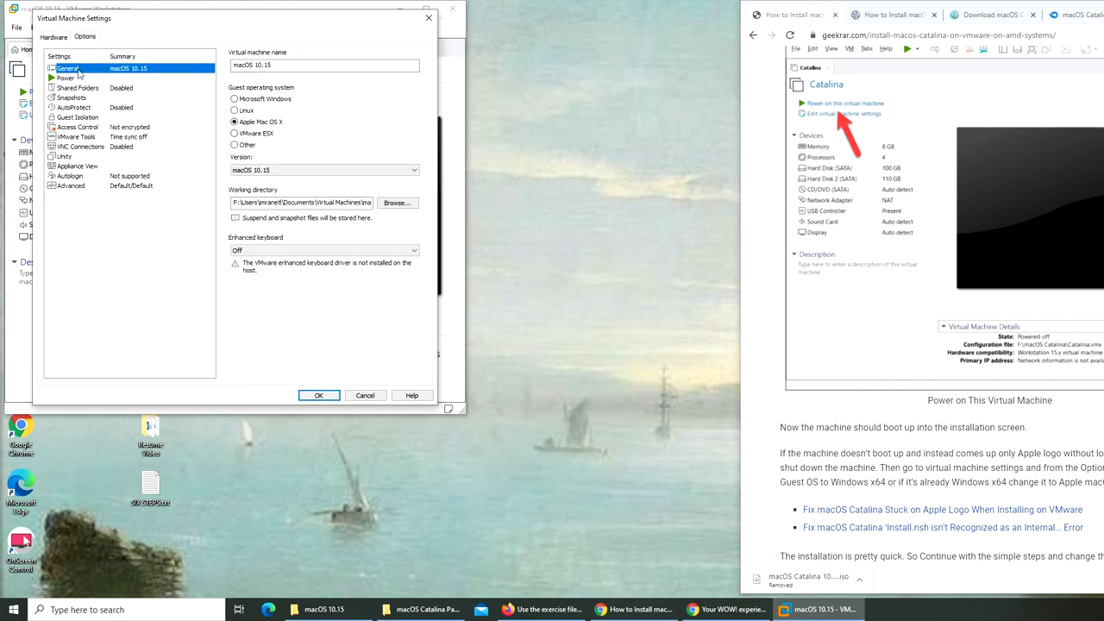
pyautogui.click(251, 99)
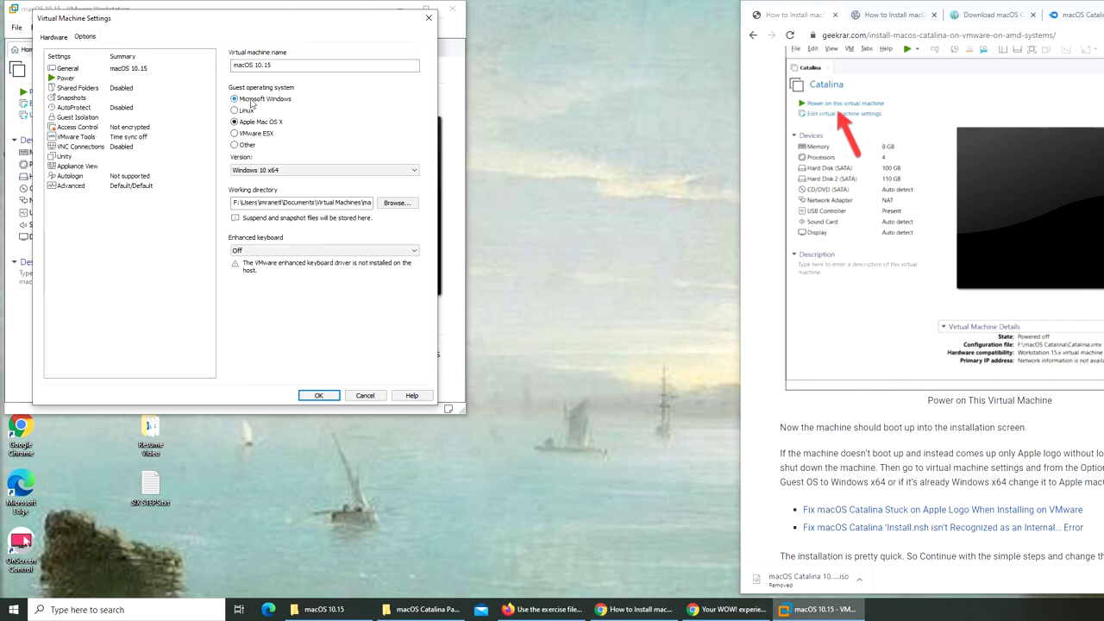
pyautogui.click(320, 396)
# Try to power on the macOS 10.15 virtual machine, and change its guest operating system to Apple Mac OS X, version macOS 10.12.
pyautogui.click(95, 92)
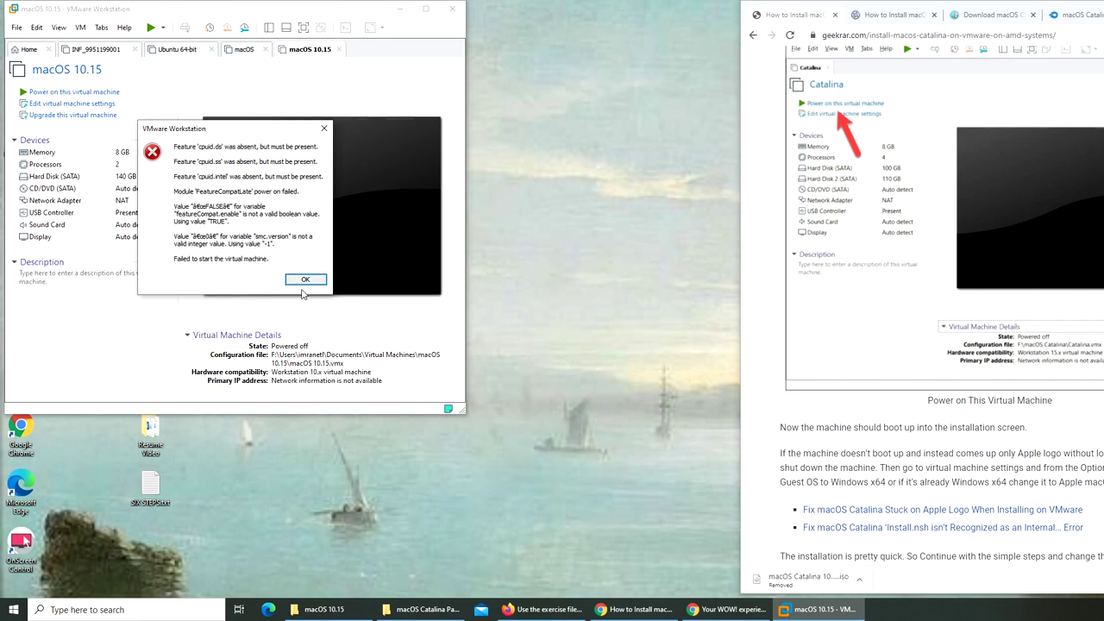
pyautogui.click(304, 280)
pyautogui.click(61, 105)
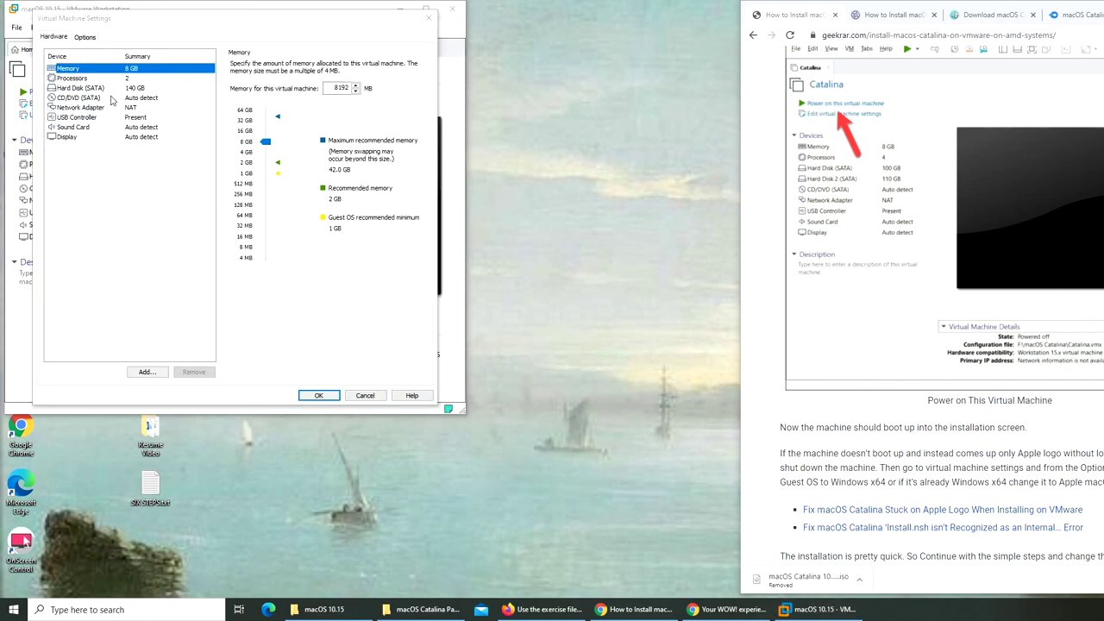
pyautogui.click(84, 41)
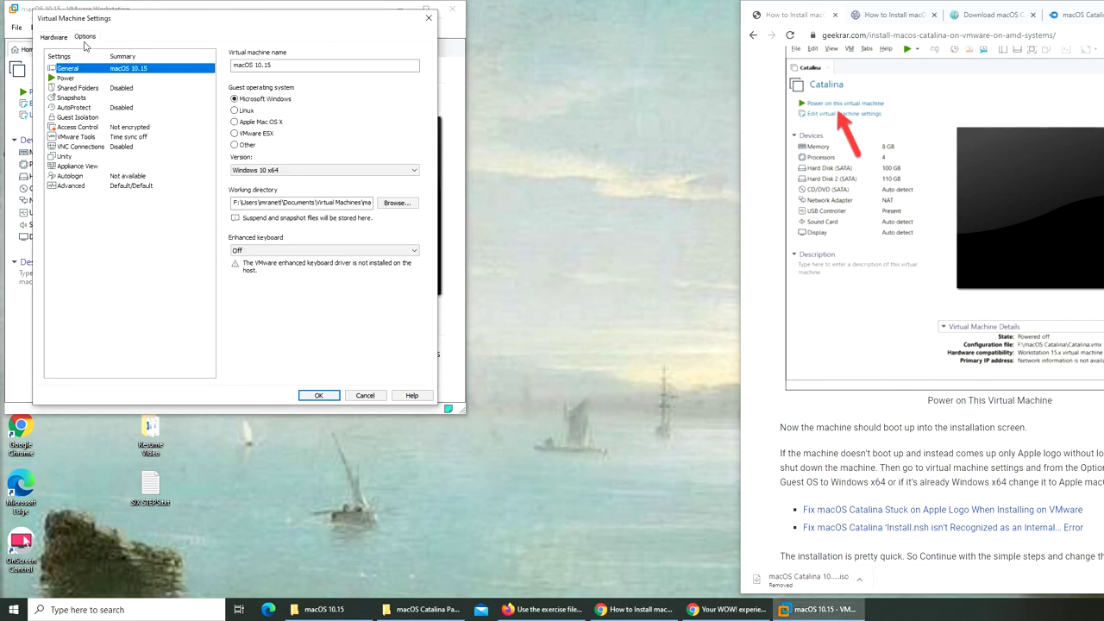
pyautogui.click(244, 123)
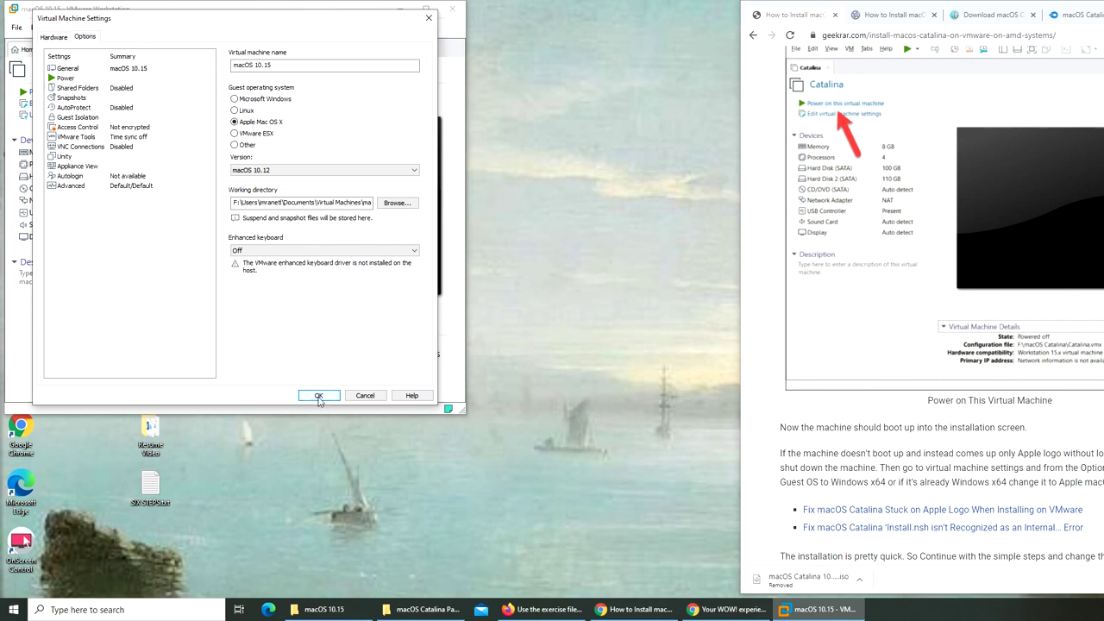
# Set the macOS 10.15 machine's enhanced keyboard to Use if available (recommended) and save the settings.
pyautogui.click(76, 128)
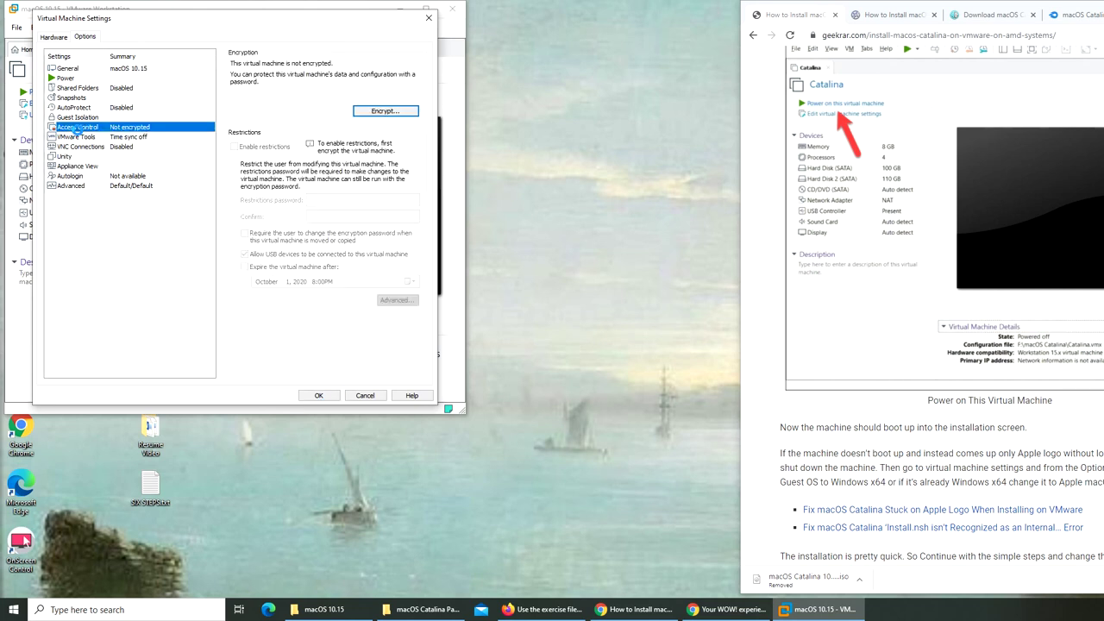
pyautogui.click(68, 69)
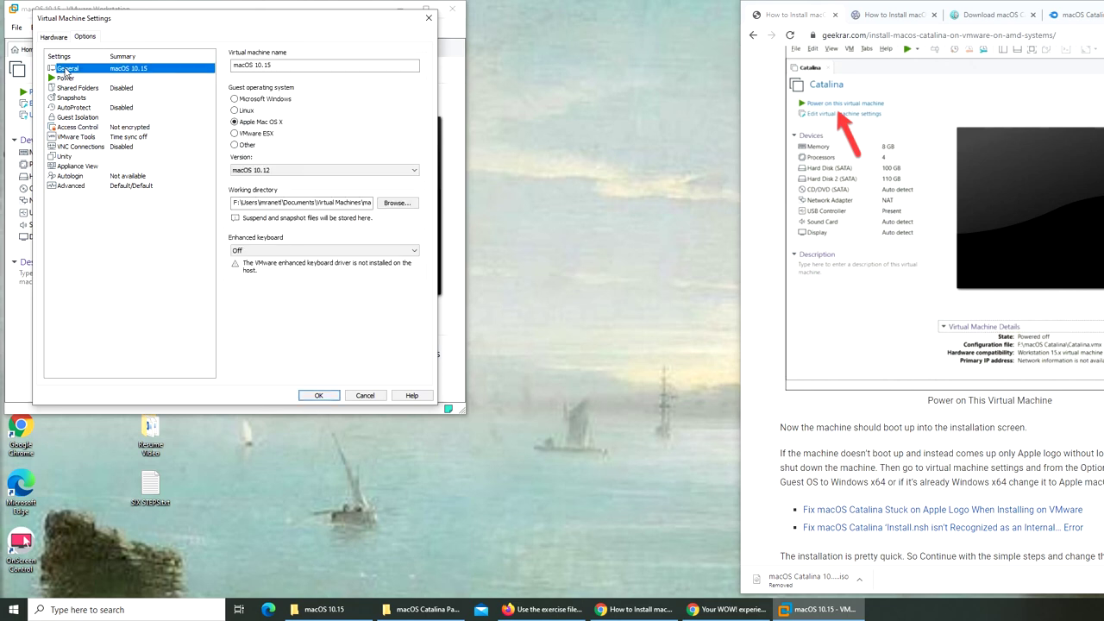
pyautogui.click(289, 251)
pyautogui.click(287, 269)
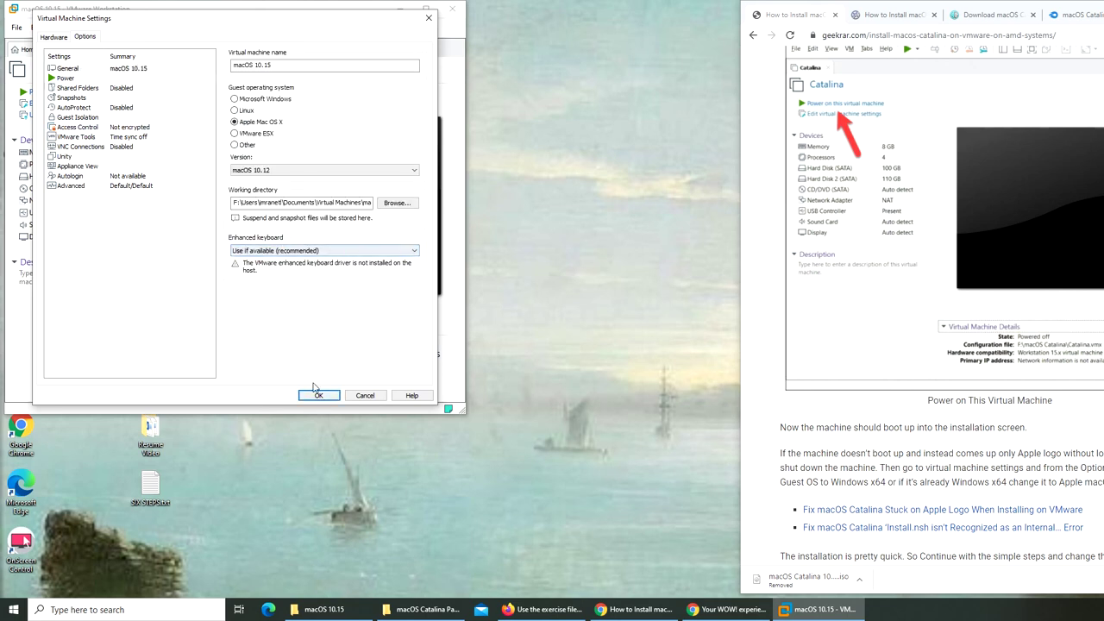
pyautogui.click(318, 396)
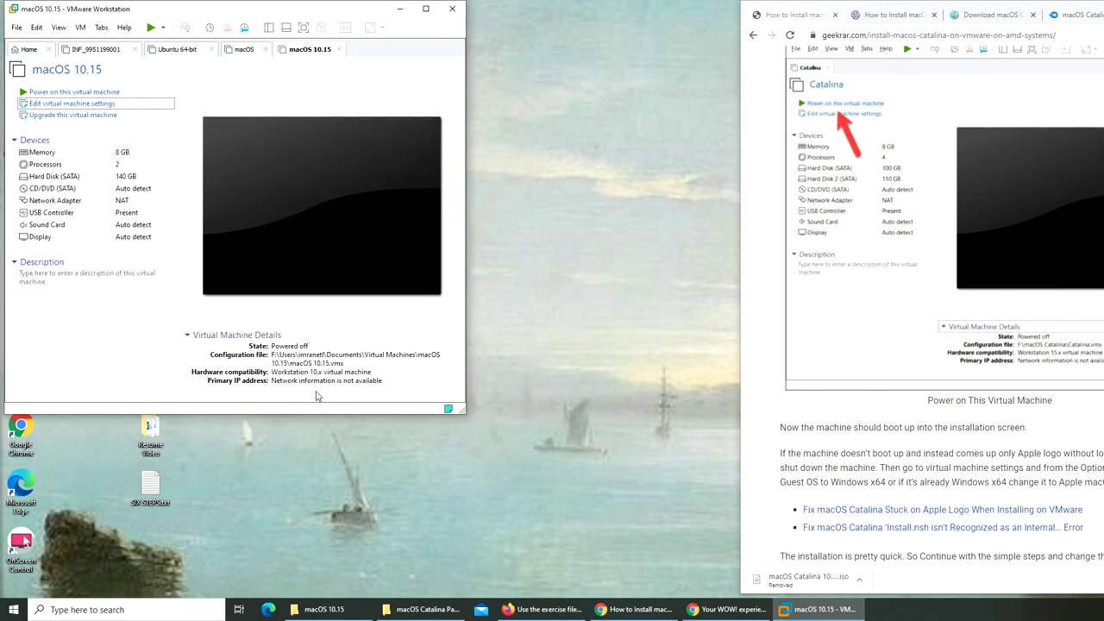
# Try to power on the macOS 10.15 virtual machine and copy the 'cpuid.ds' line from the error dialog.
pyautogui.click(75, 92)
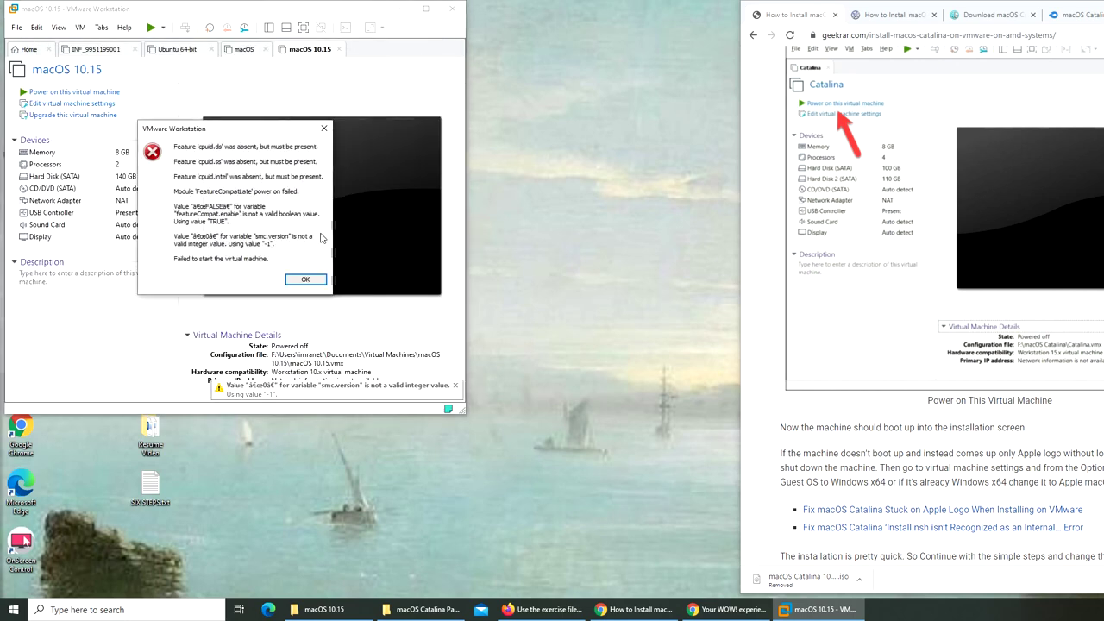
pyautogui.moveTo(177, 147); pyautogui.dragTo(308, 150)
pyautogui.rightClick(307, 149)
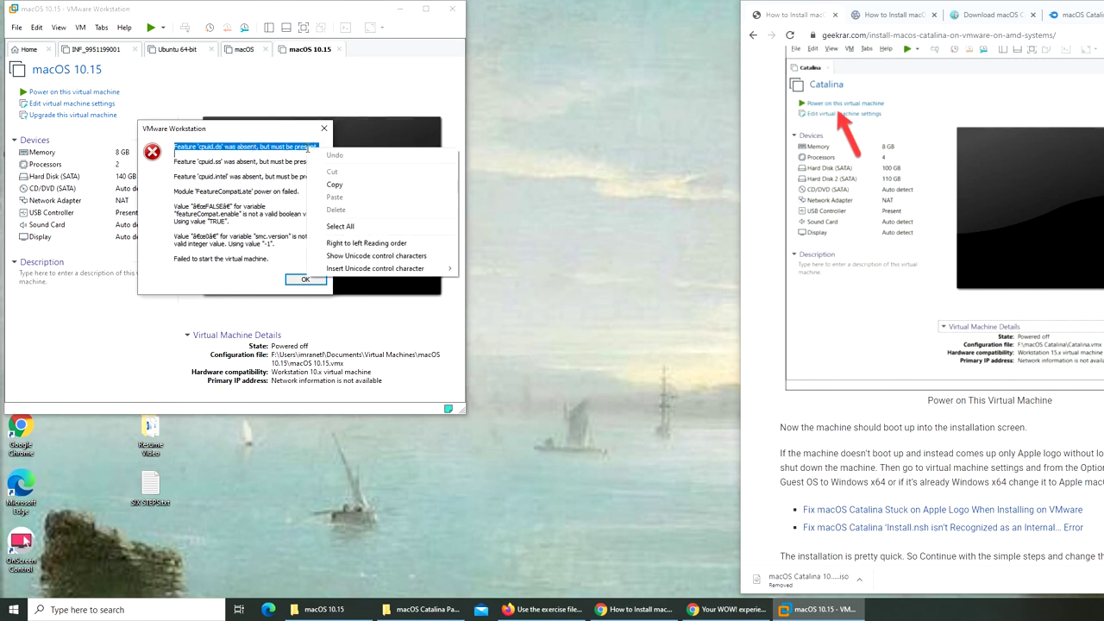
pyautogui.click(353, 185)
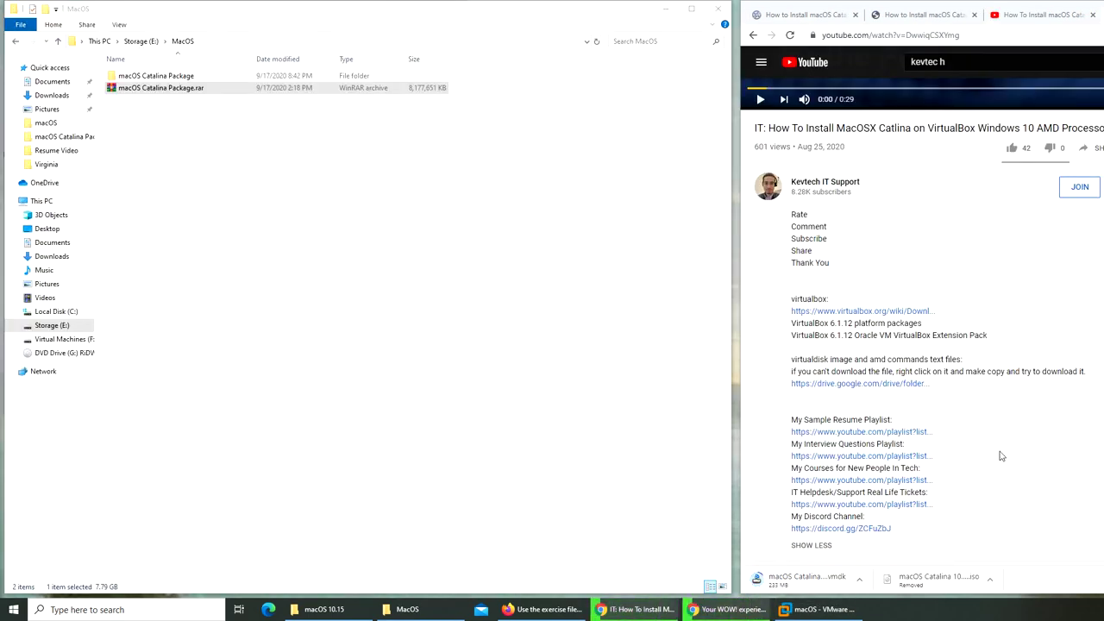
# In the YouTube video's description, open the Google Drive link for the virtual disk image and AMD command text files.
pyautogui.scroll(5, 910, 284)
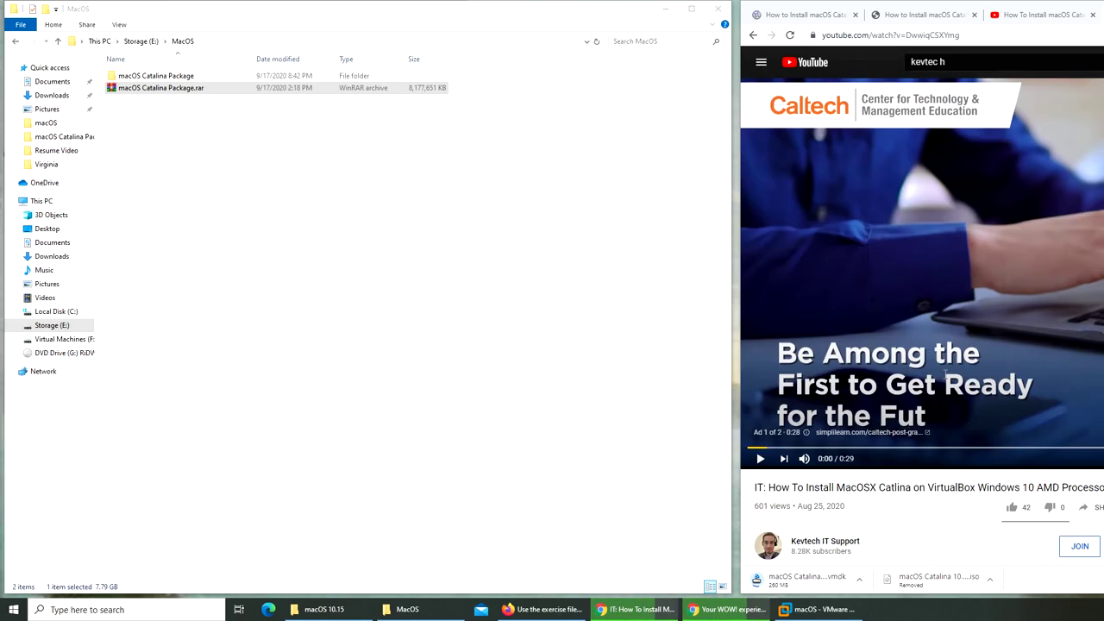
pyautogui.scroll(-2, 868, 527)
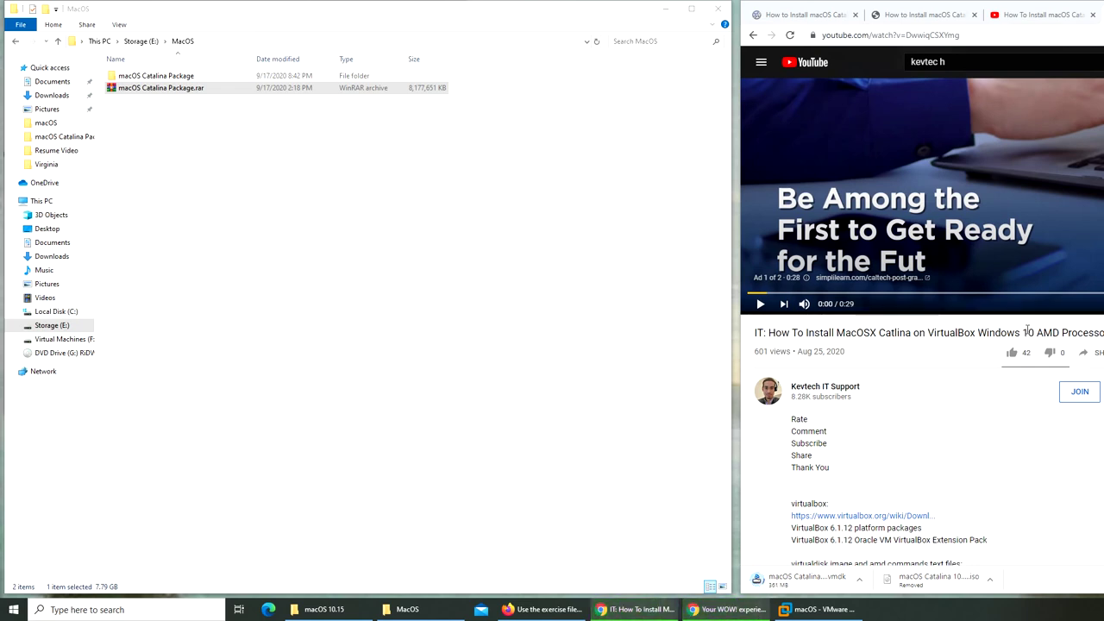
pyautogui.scroll(-3, 1027, 330)
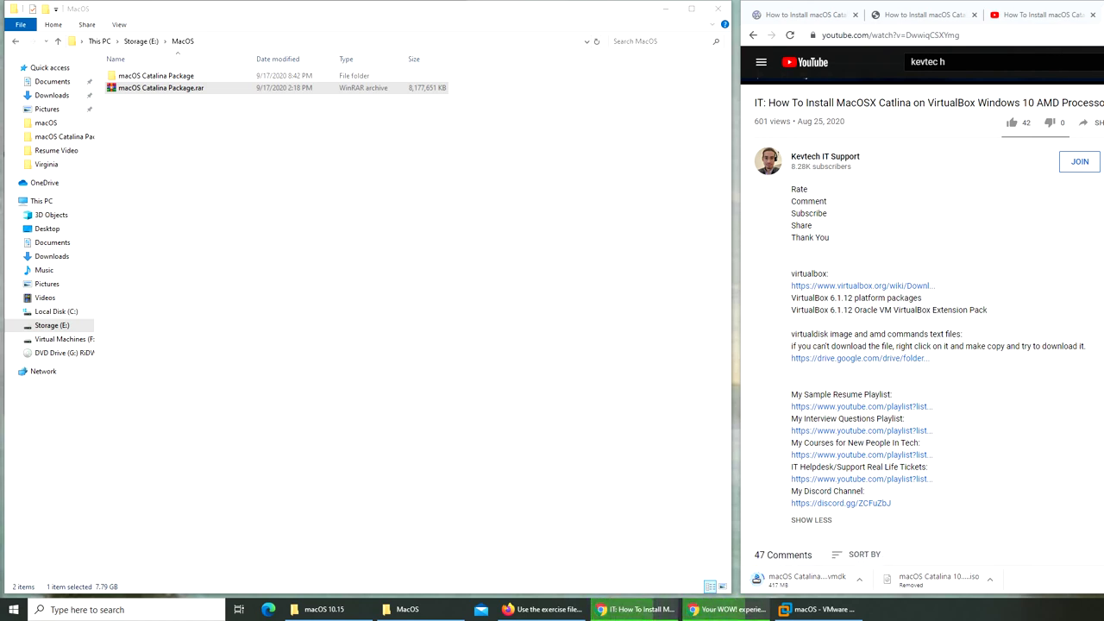
pyautogui.click(914, 358)
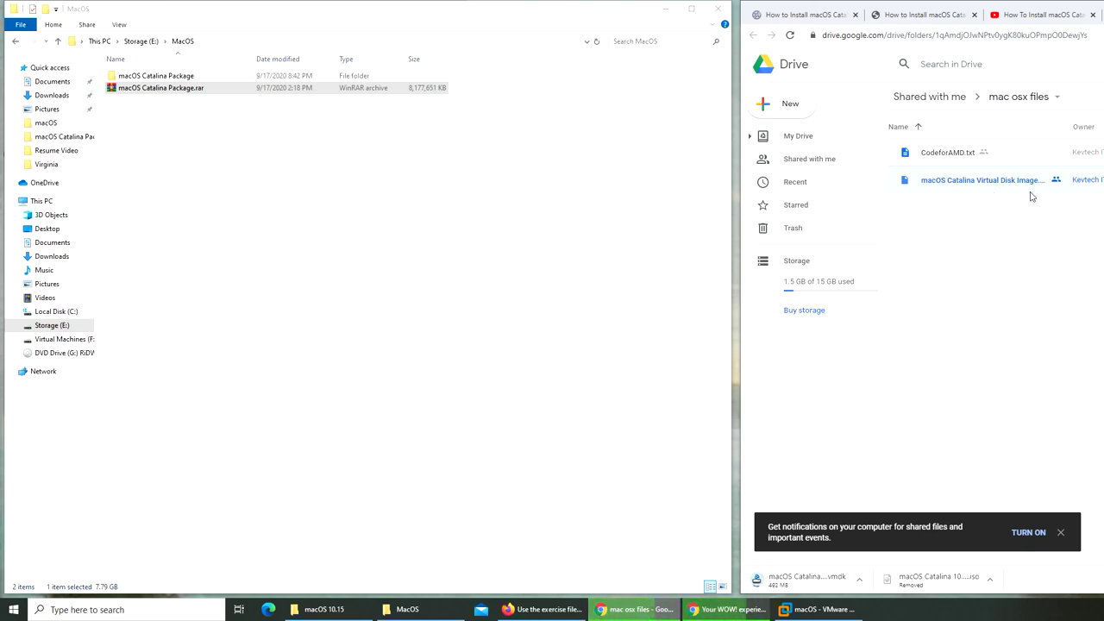
# Close the MacOS folder window and minimize the browser showing the mac osx files Drive folder.
pyautogui.click(859, 581)
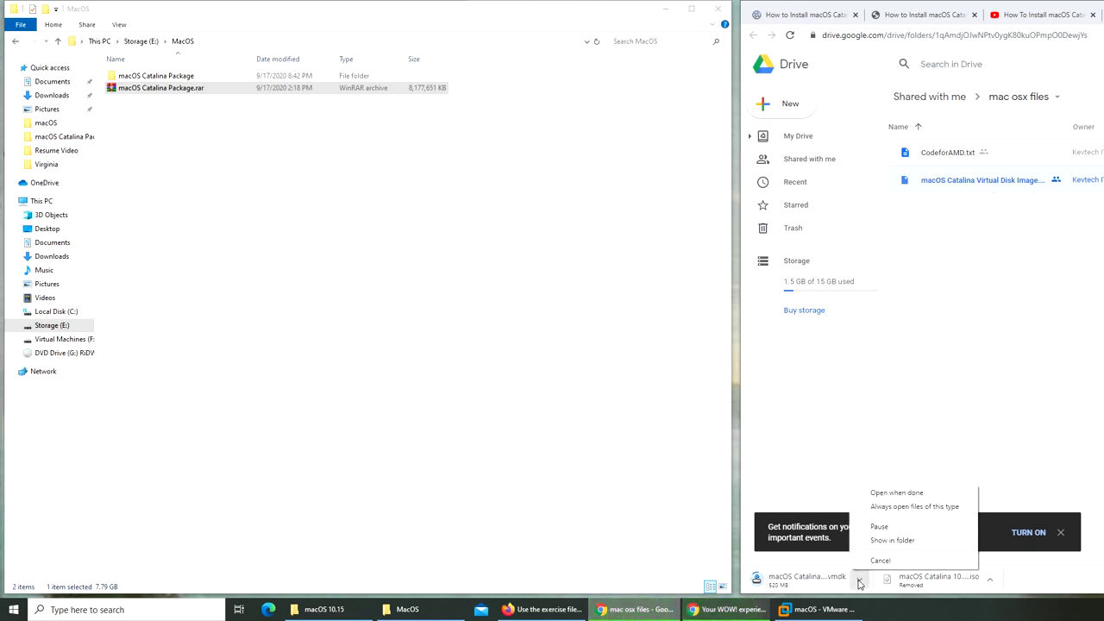
pyautogui.click(814, 574)
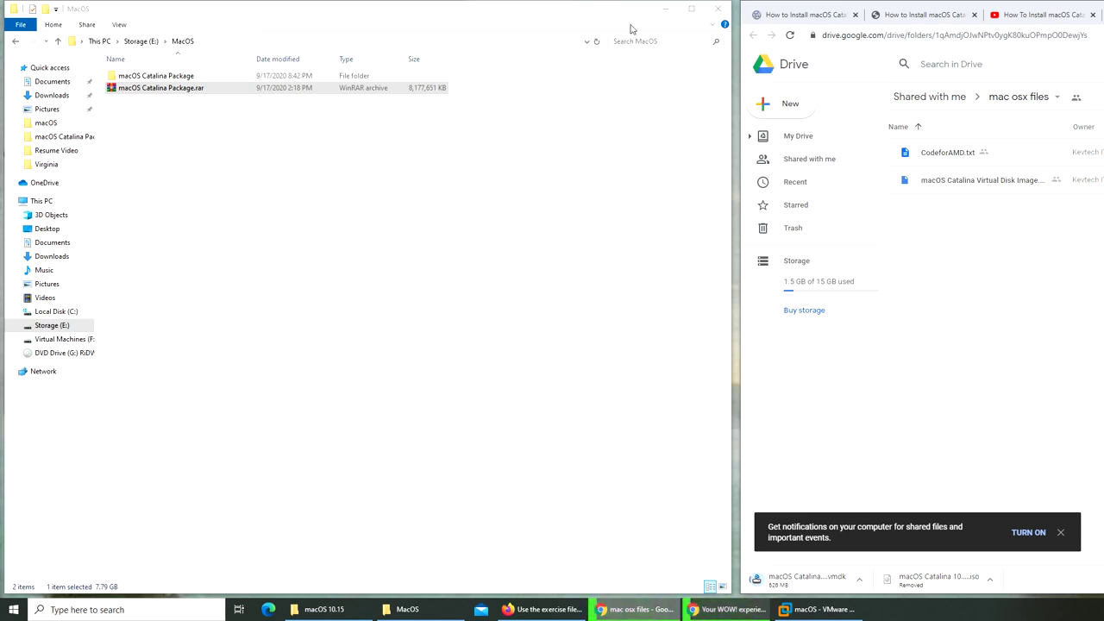
pyautogui.click(721, 10)
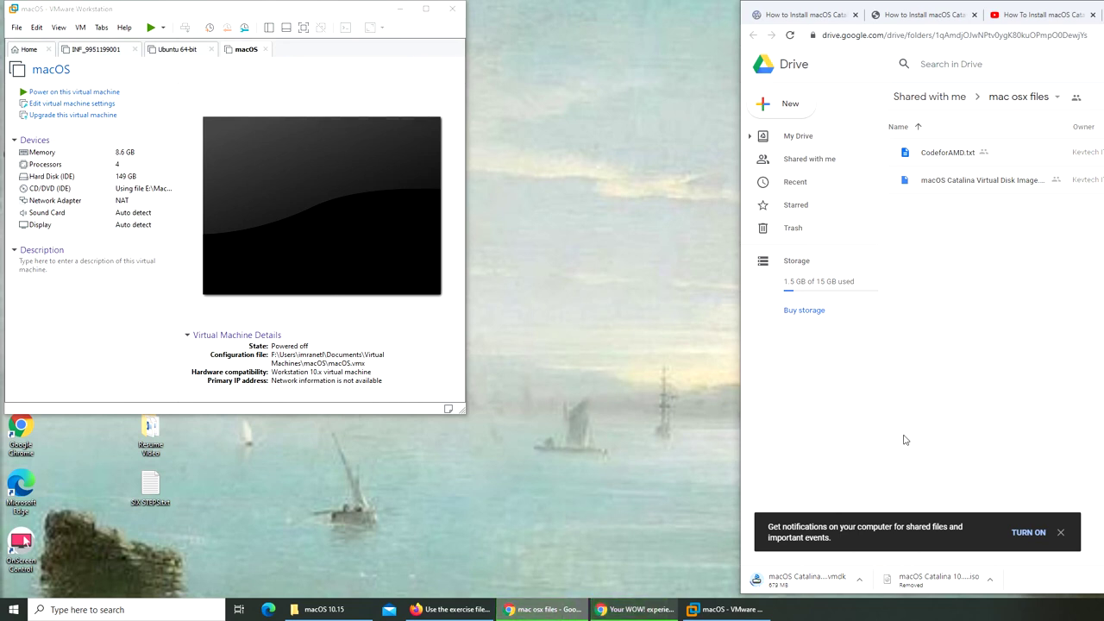
pyautogui.click(542, 609)
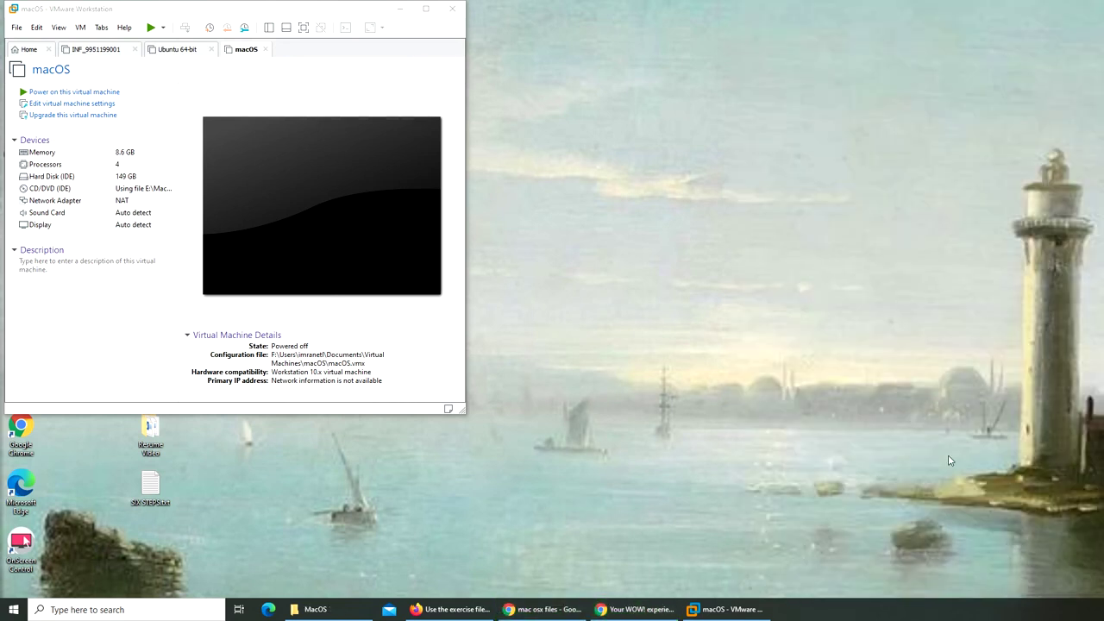
# In the macOS virtual machine's settings, check the IDE hard disk's file path and advanced options, and remove that disk.
pyautogui.click(57, 104)
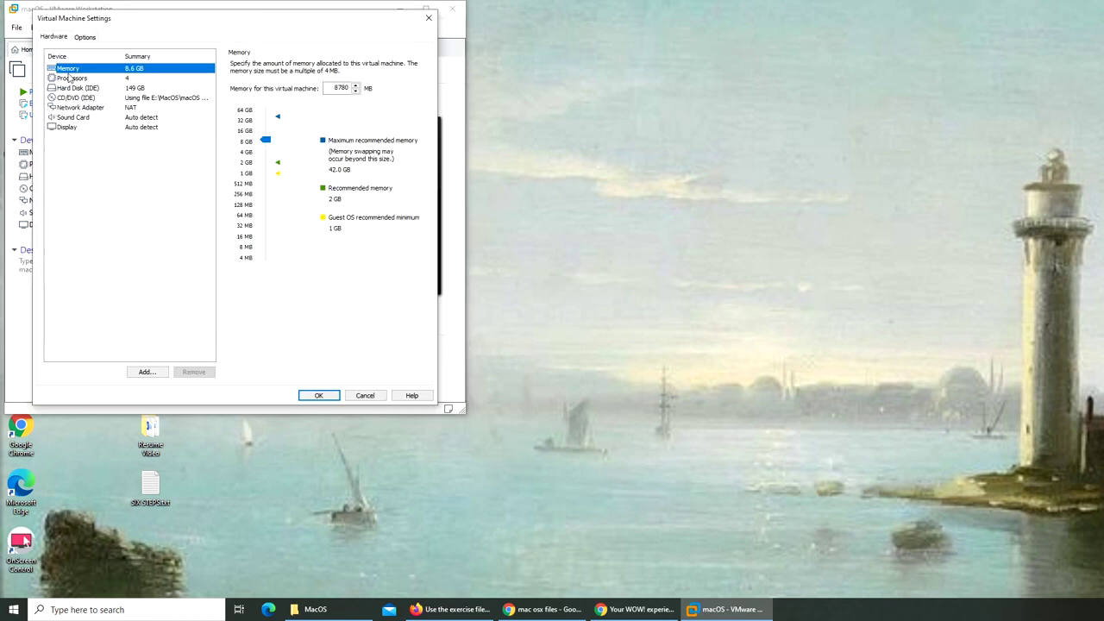
pyautogui.click(76, 88)
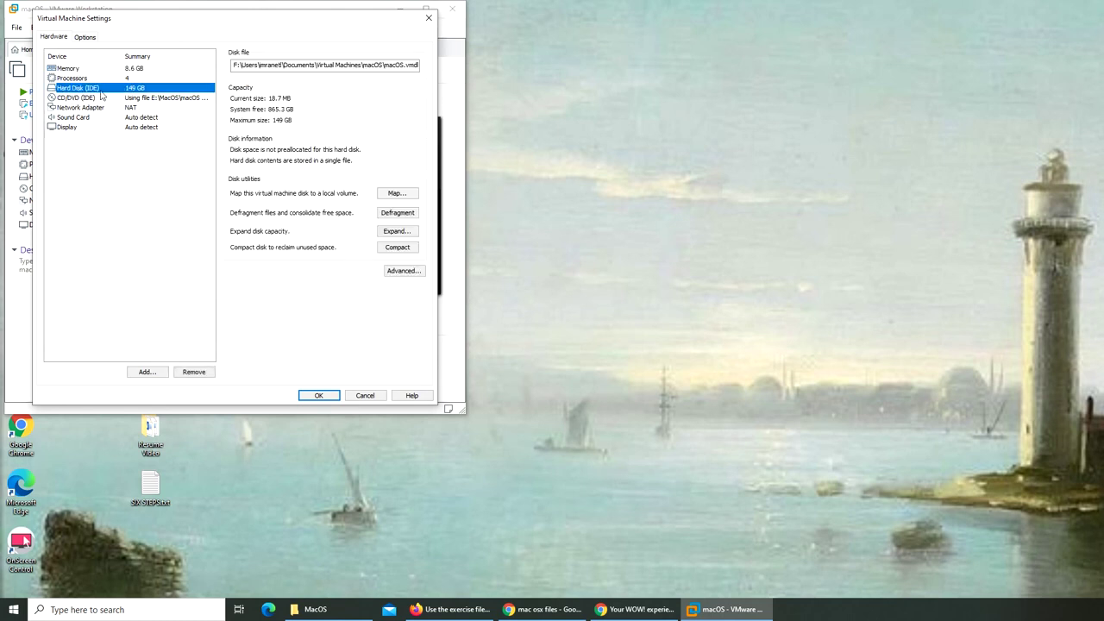
pyautogui.click(351, 65)
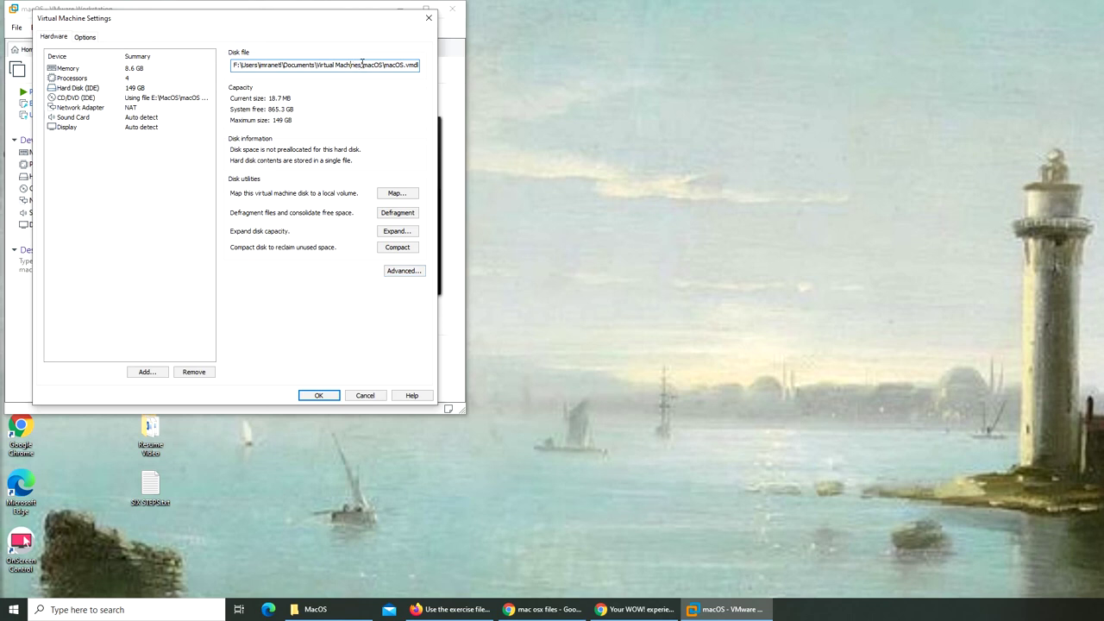
pyautogui.click(398, 272)
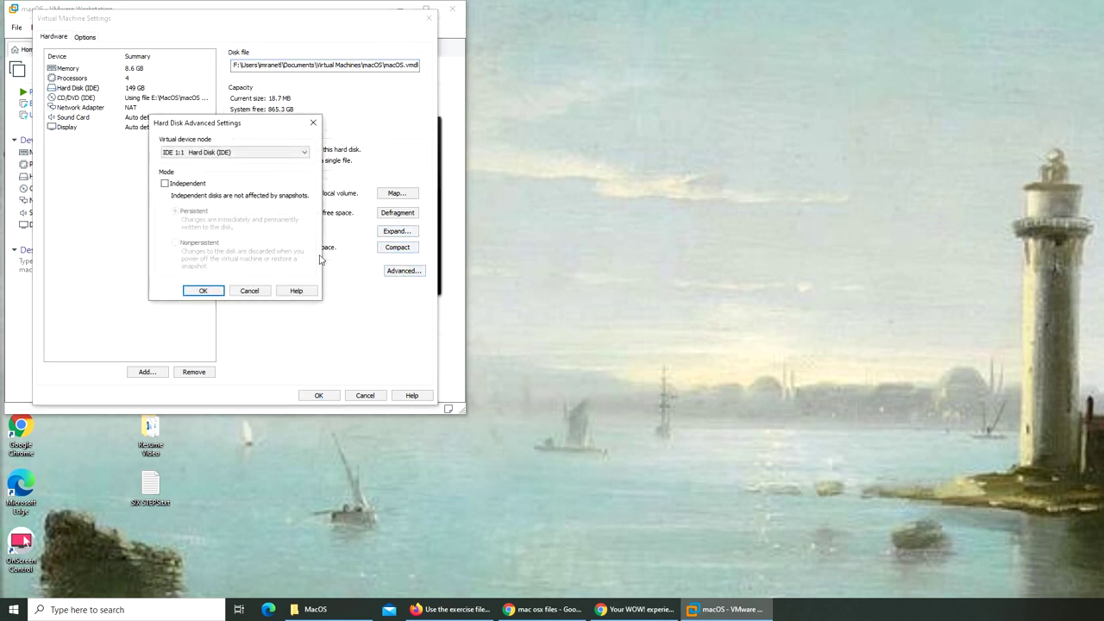
pyautogui.click(313, 123)
pyautogui.doubleClick(396, 67)
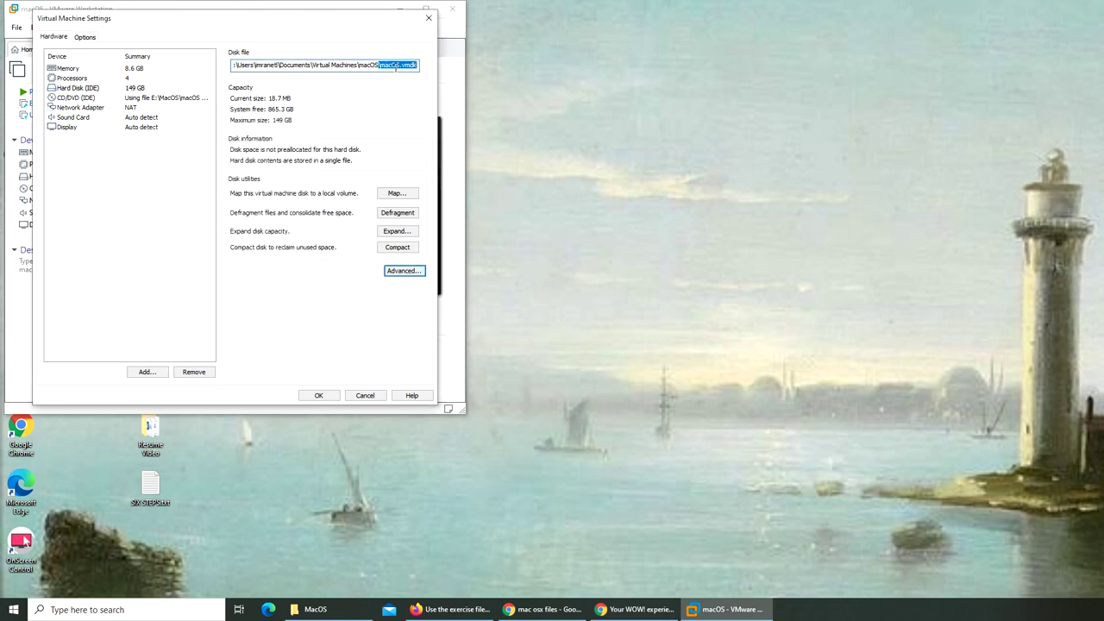
pyautogui.click(410, 65)
pyautogui.click(102, 88)
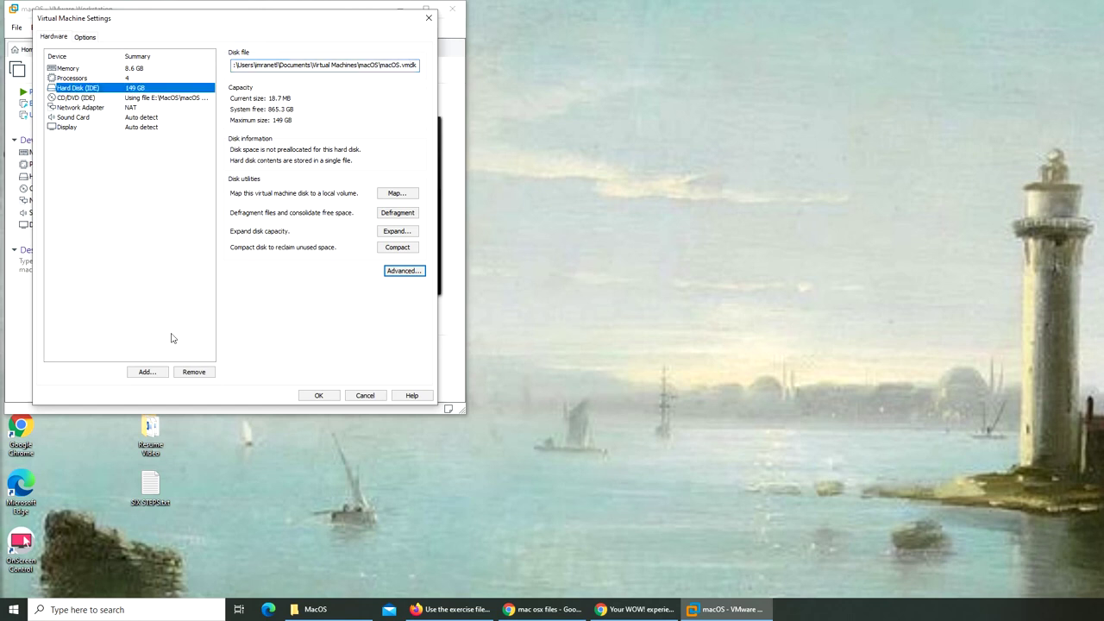
pyautogui.click(189, 372)
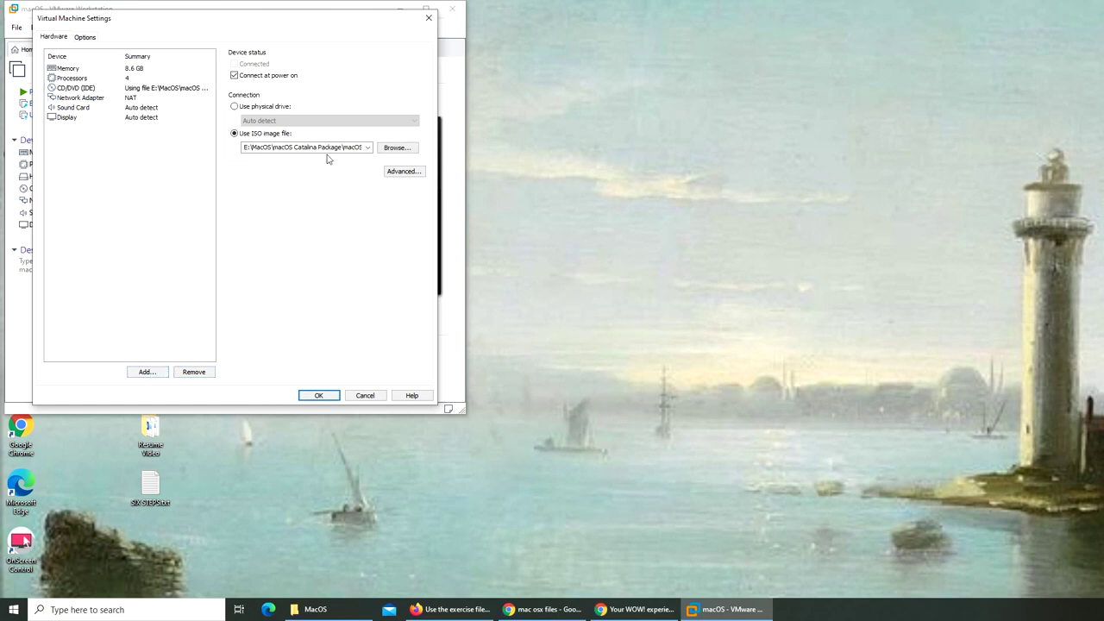
# Clear the ISO image file path of the macOS machine's CD/DVD (IDE) drive.
pyautogui.click(327, 148)
pyautogui.click(328, 147)
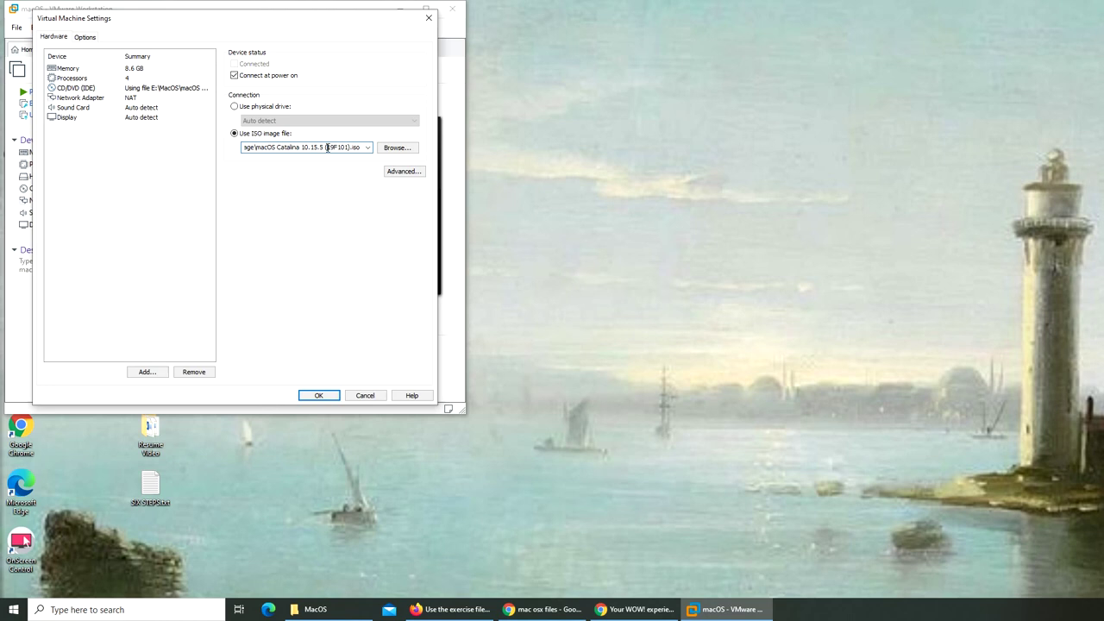
pyautogui.hotkey('ctrl', 'a')
pyautogui.press('BackSpace')
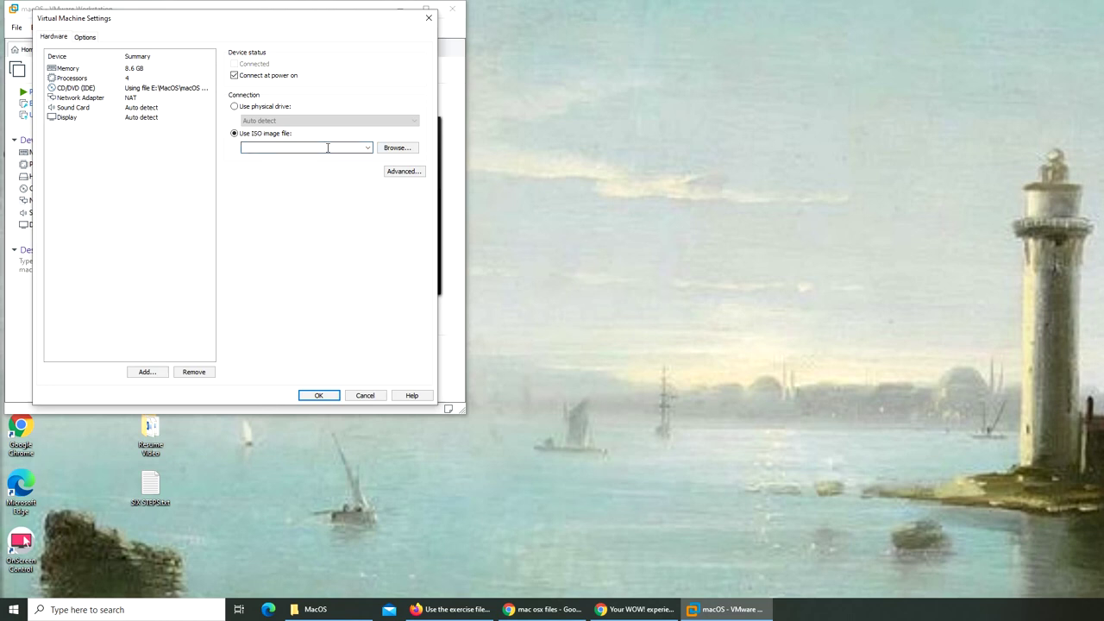
# Start adding a hard disk to the macOS virtual machine, with SATA as the virtual disk type.
pyautogui.click(149, 372)
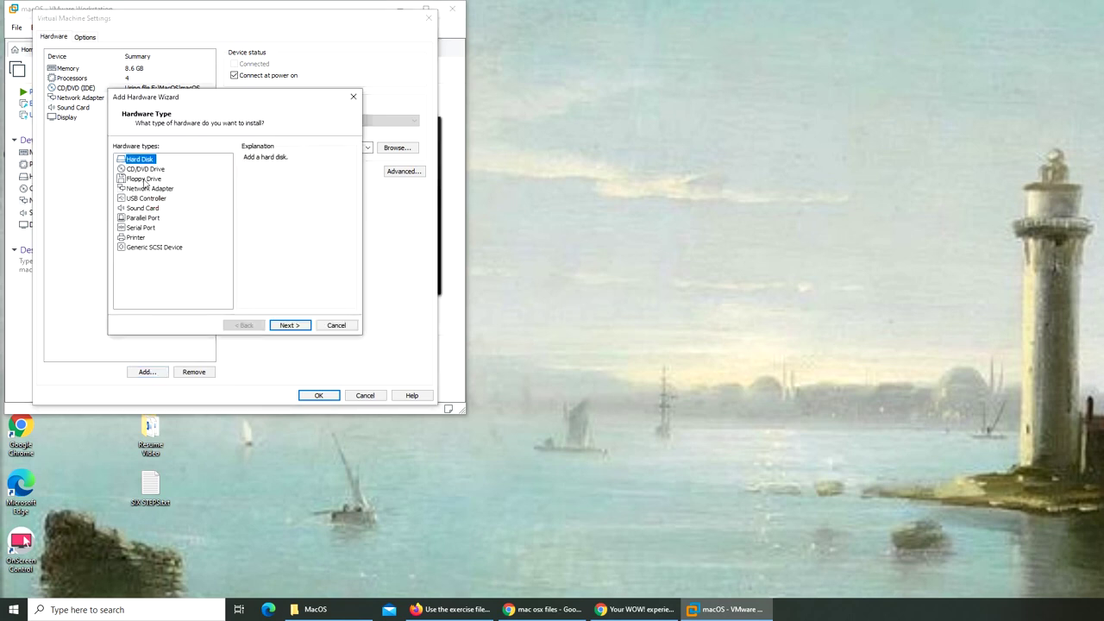
pyautogui.click(287, 325)
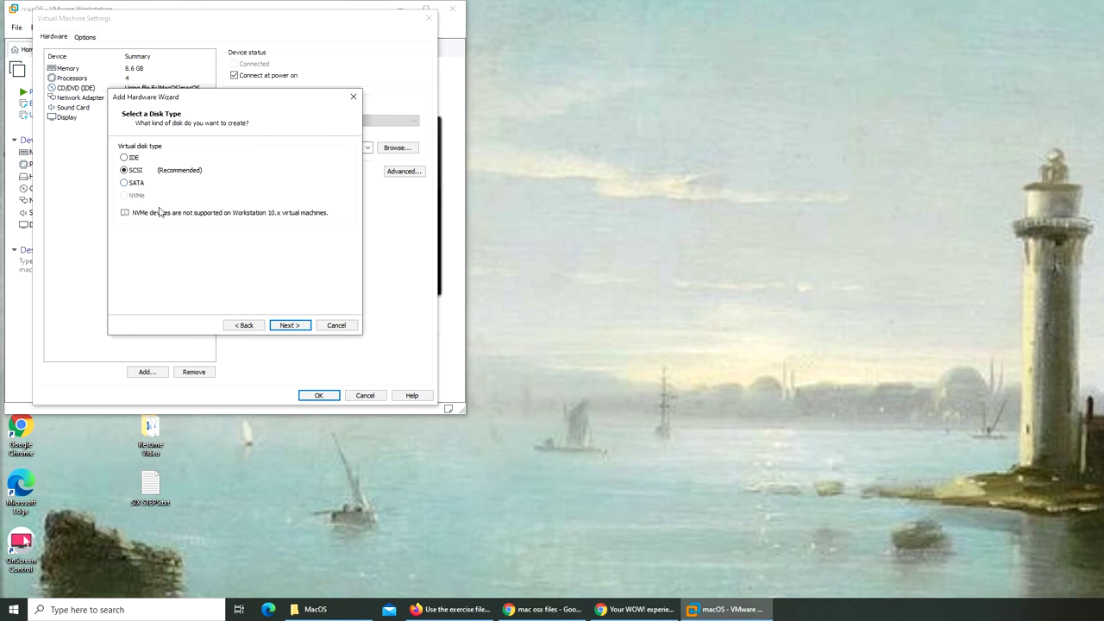
pyautogui.click(136, 184)
pyautogui.click(289, 325)
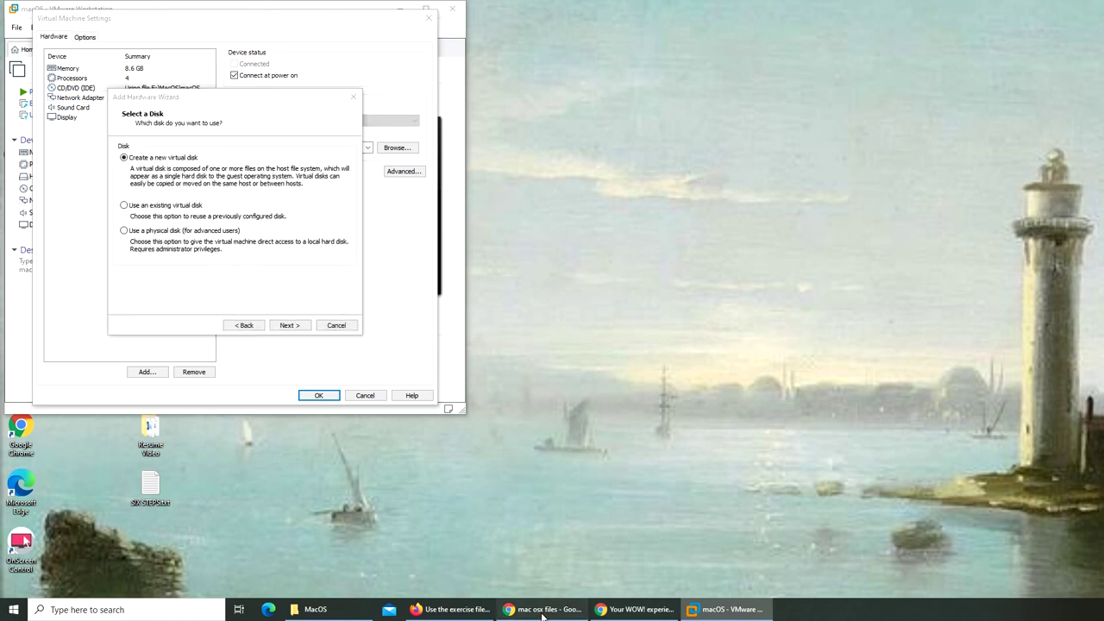
# Switch to the browser and examine the geekrar guide on installing macOS Catalina on a Windows PC for its virtual machine hardware settings.
pyautogui.click(547, 609)
pyautogui.click(892, 14)
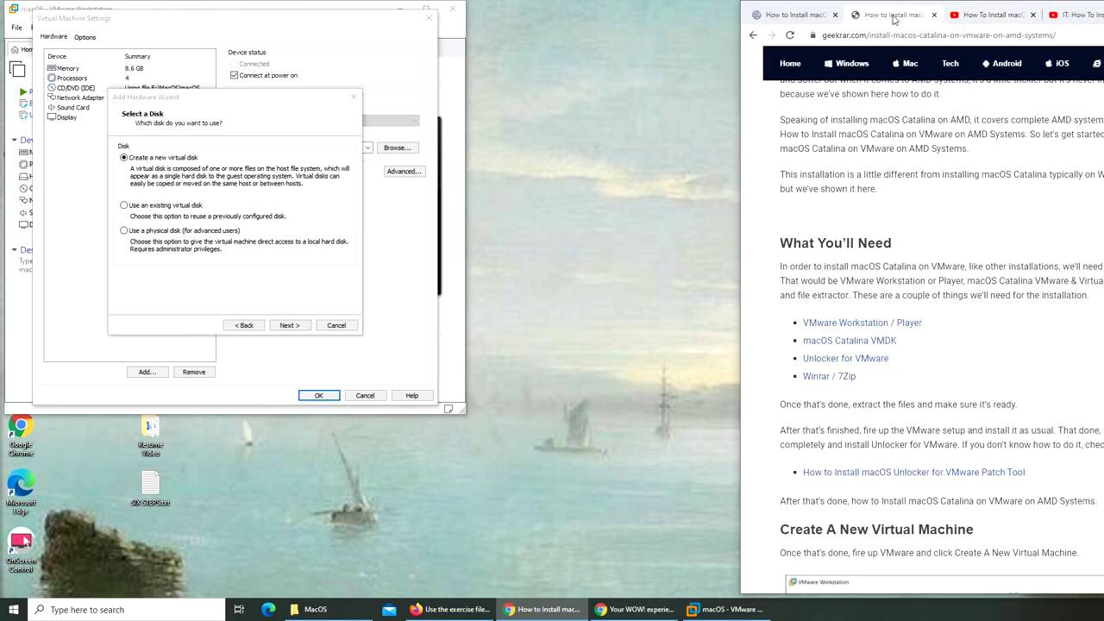
pyautogui.click(788, 15)
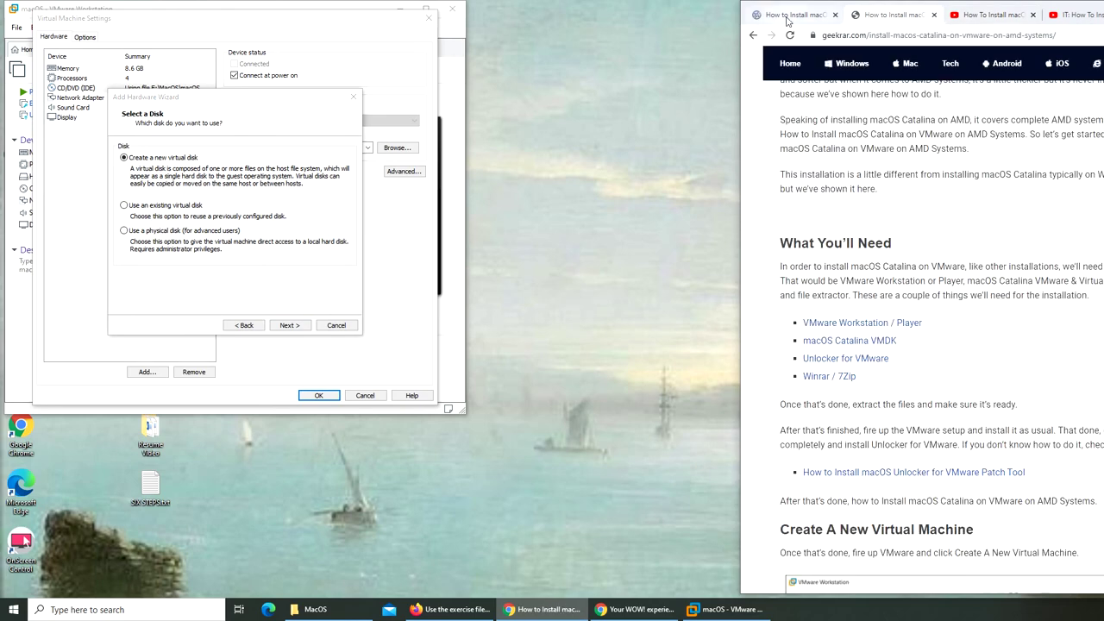
pyautogui.scroll(-15, 925, 261)
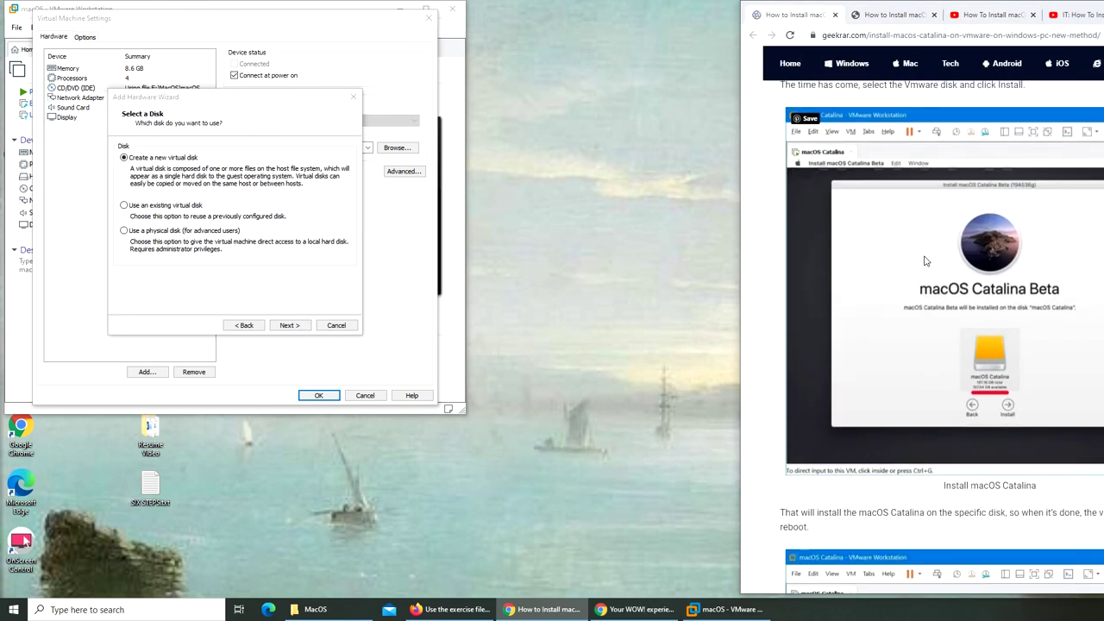
pyautogui.scroll(-6, 925, 260)
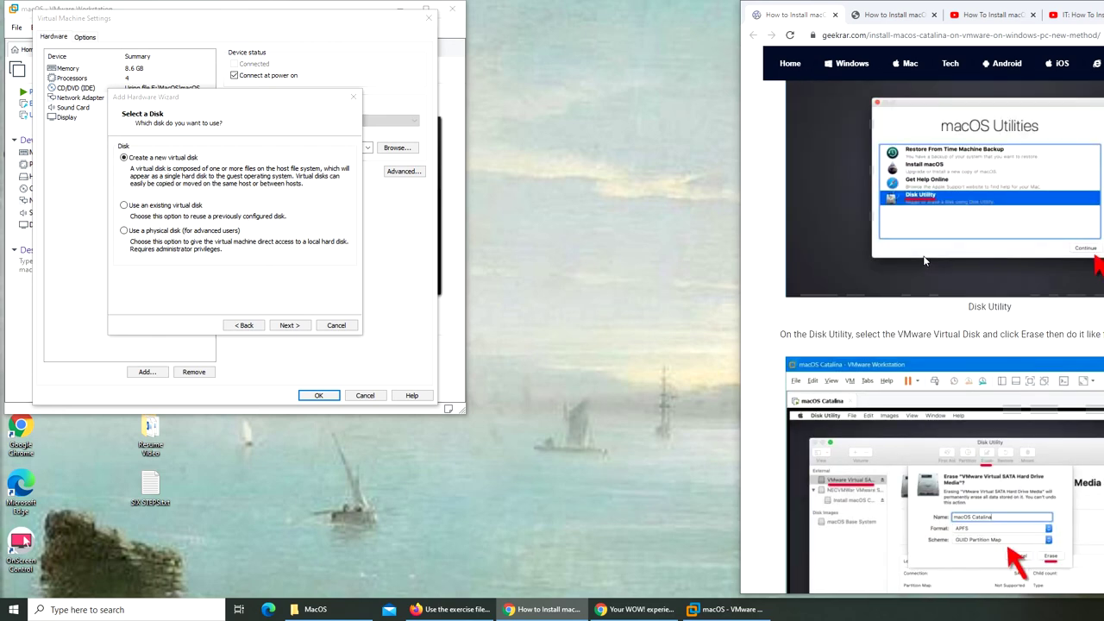
pyautogui.scroll(10, 925, 260)
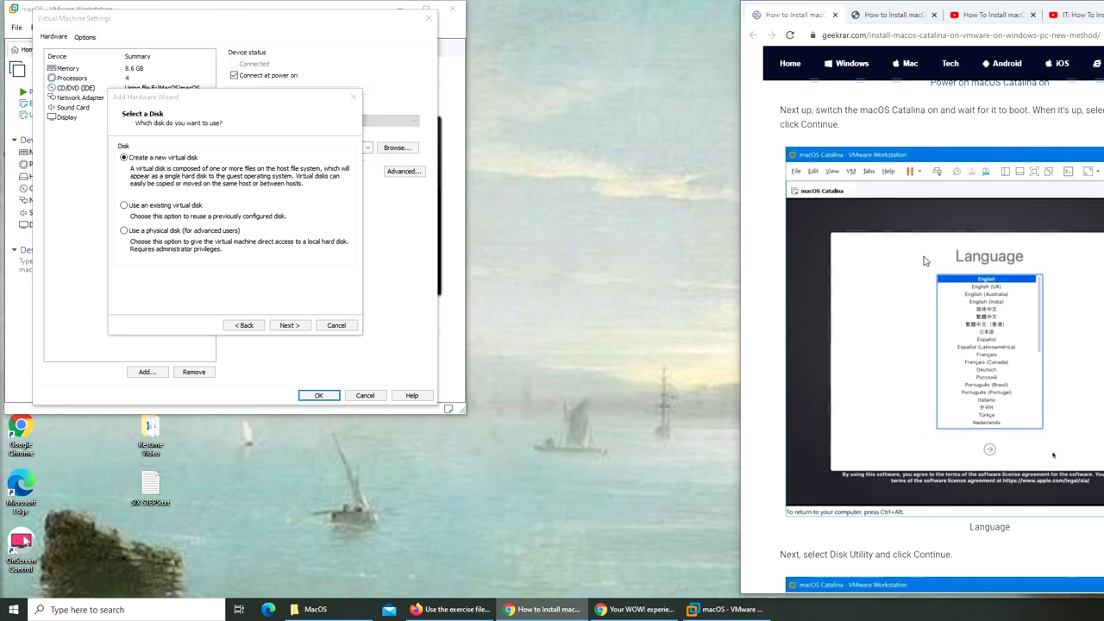
pyautogui.scroll(8, 924, 261)
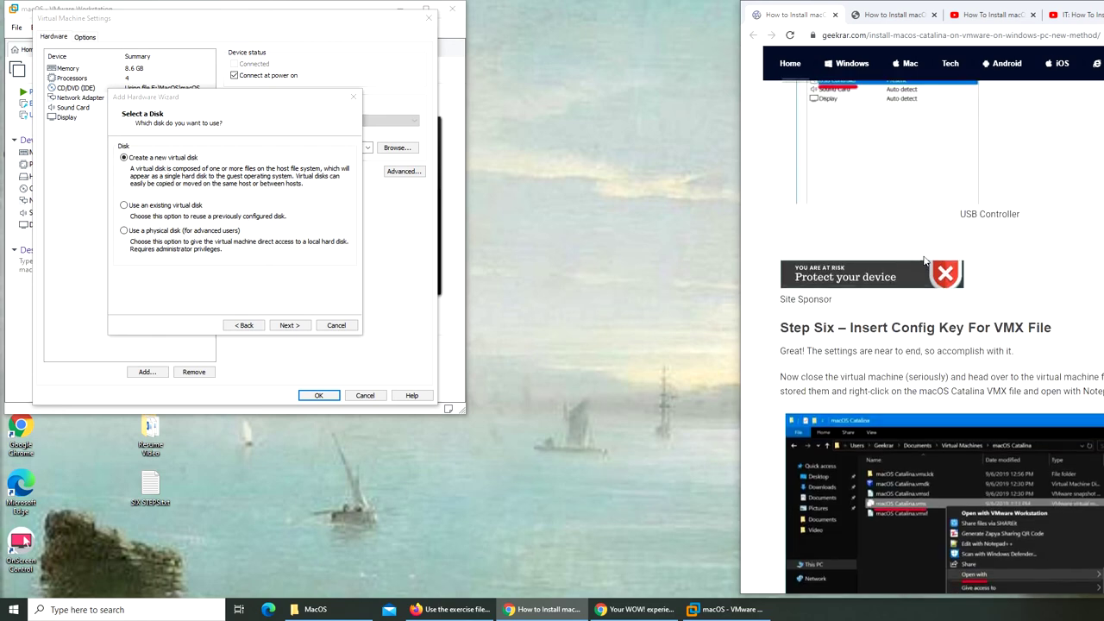
pyautogui.scroll(3, 924, 261)
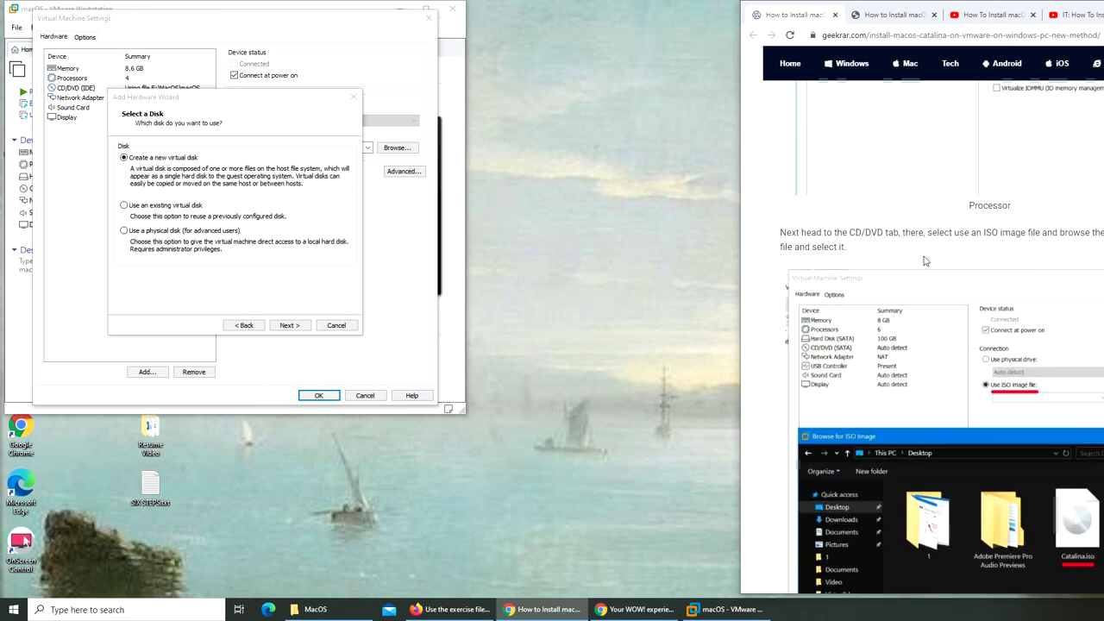
pyautogui.scroll(4, 925, 260)
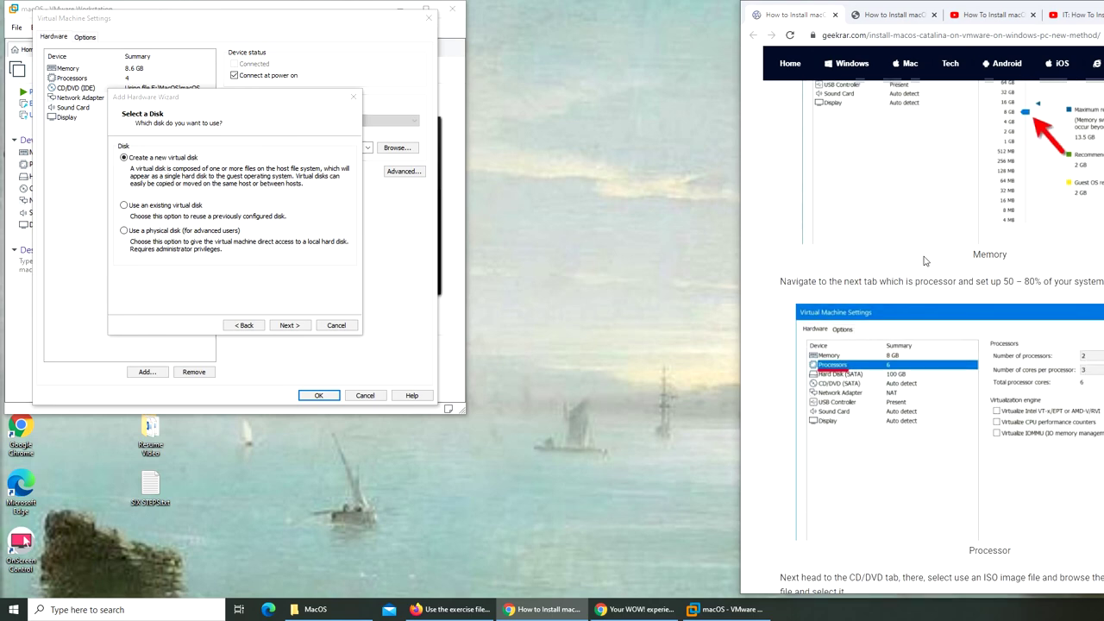
# Examine the geekrar guide for AMD systems up to its controller type and virtual disk type settings.
pyautogui.click(895, 14)
pyautogui.scroll(-6, 959, 278)
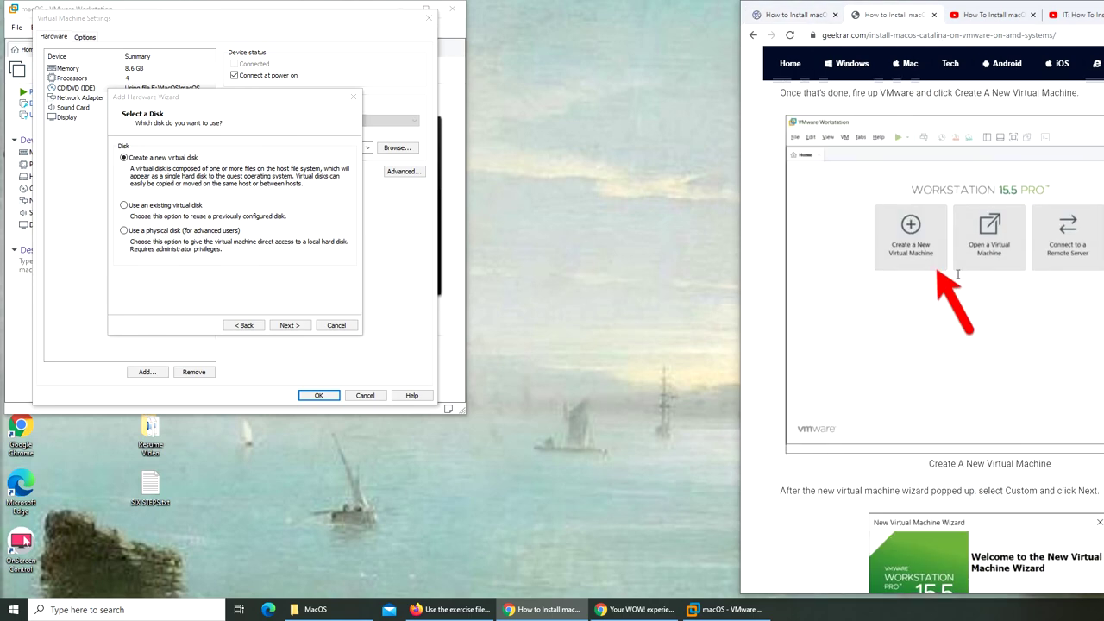
pyautogui.scroll(-5, 960, 279)
pyautogui.scroll(-10, 957, 278)
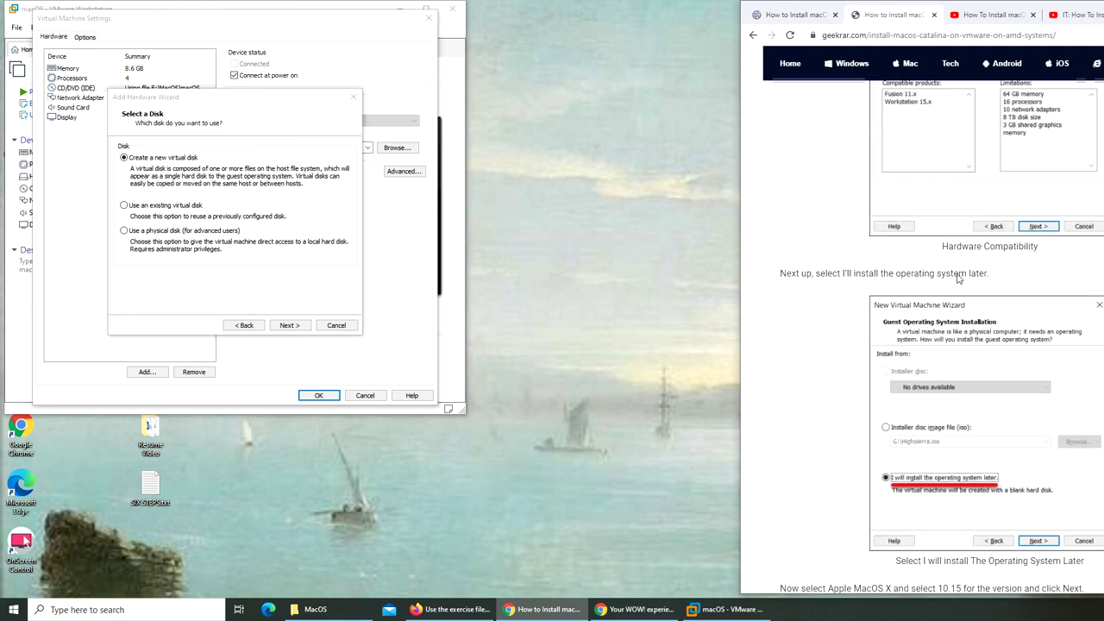
pyautogui.scroll(-11, 957, 279)
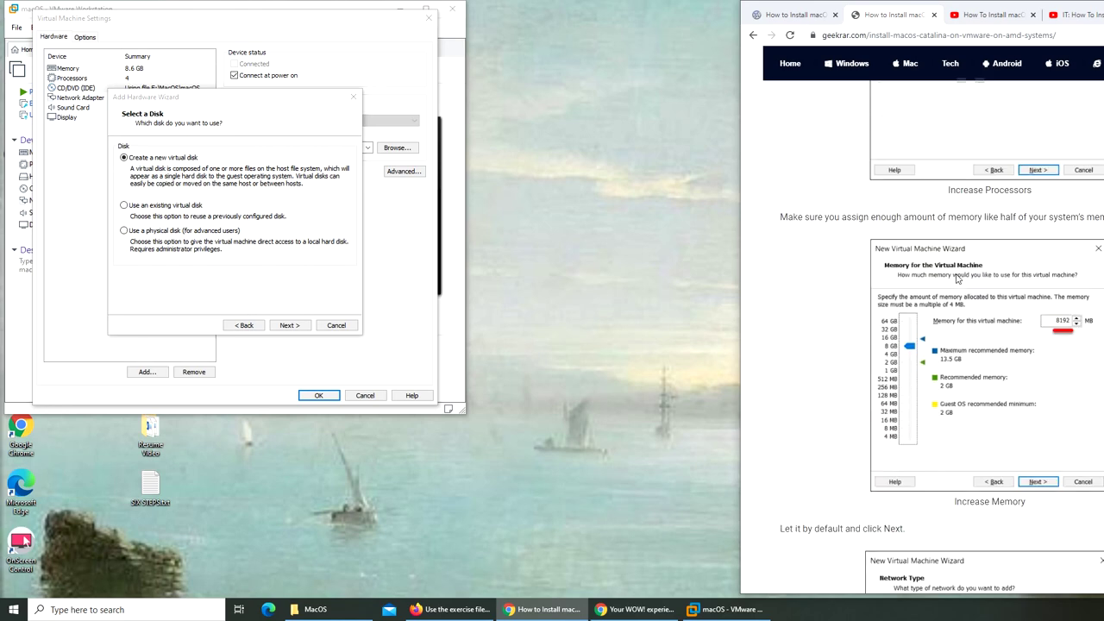
pyautogui.scroll(-7, 955, 279)
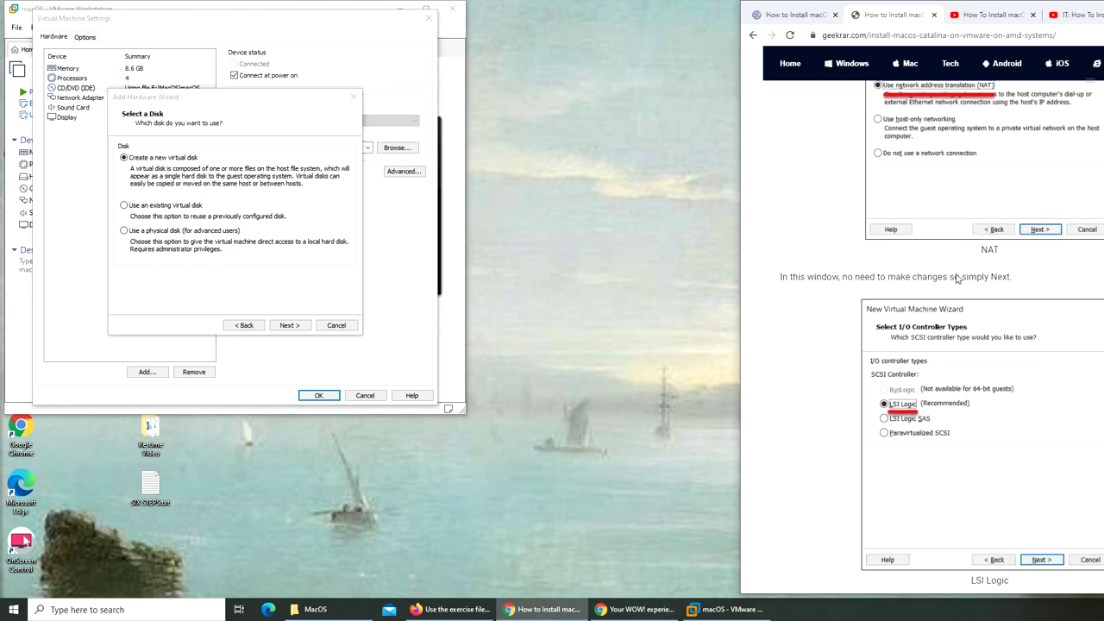
pyautogui.scroll(-2, 956, 279)
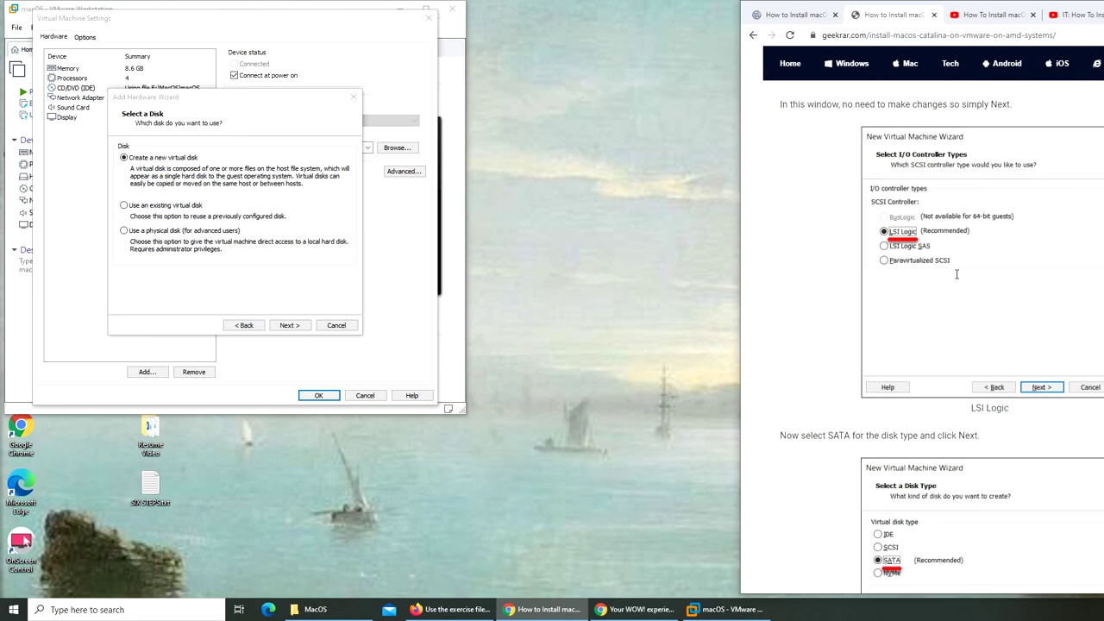
# Return to the new hard disk's type choice in VMware, accept SCSI, and choose to use an existing virtual disk.
pyautogui.click(264, 333)
pyautogui.click(255, 324)
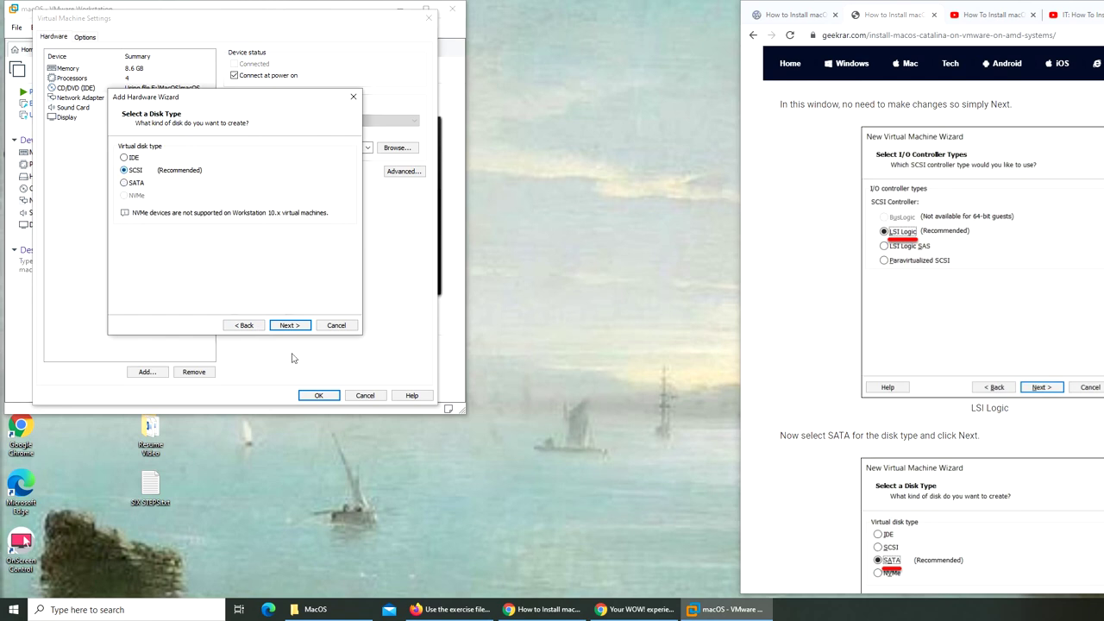
pyautogui.click(303, 330)
pyautogui.click(166, 207)
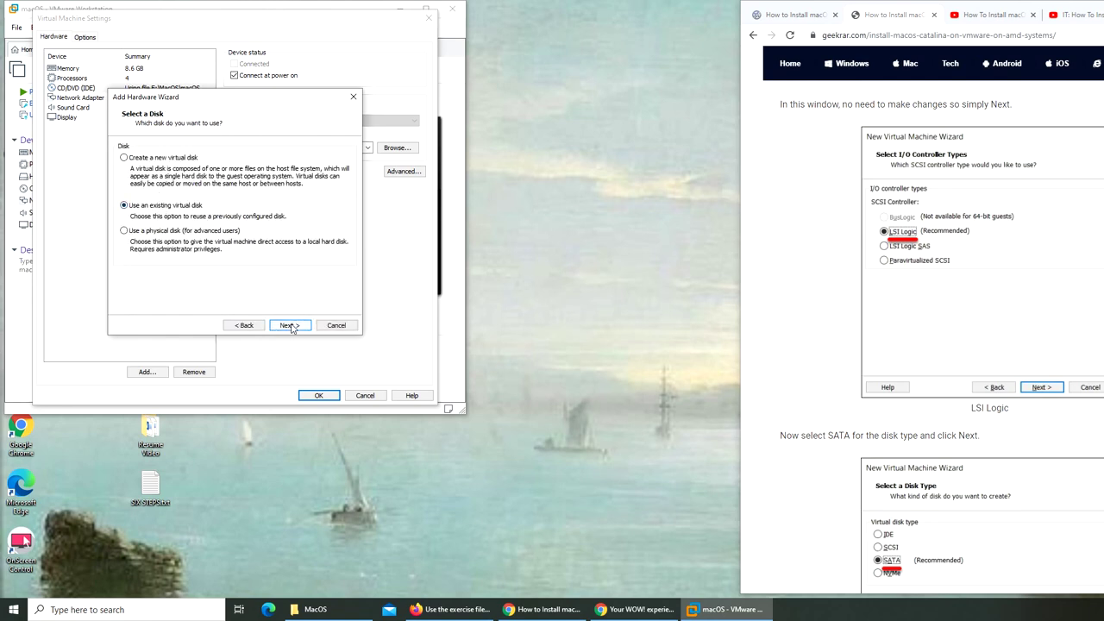
pyautogui.click(291, 325)
# Add macOS Catalina Virtual Disk Image.vmdk from the MacOS folder on Storage (E:) as the existing disk, keeping its existing format.
pyautogui.click(325, 162)
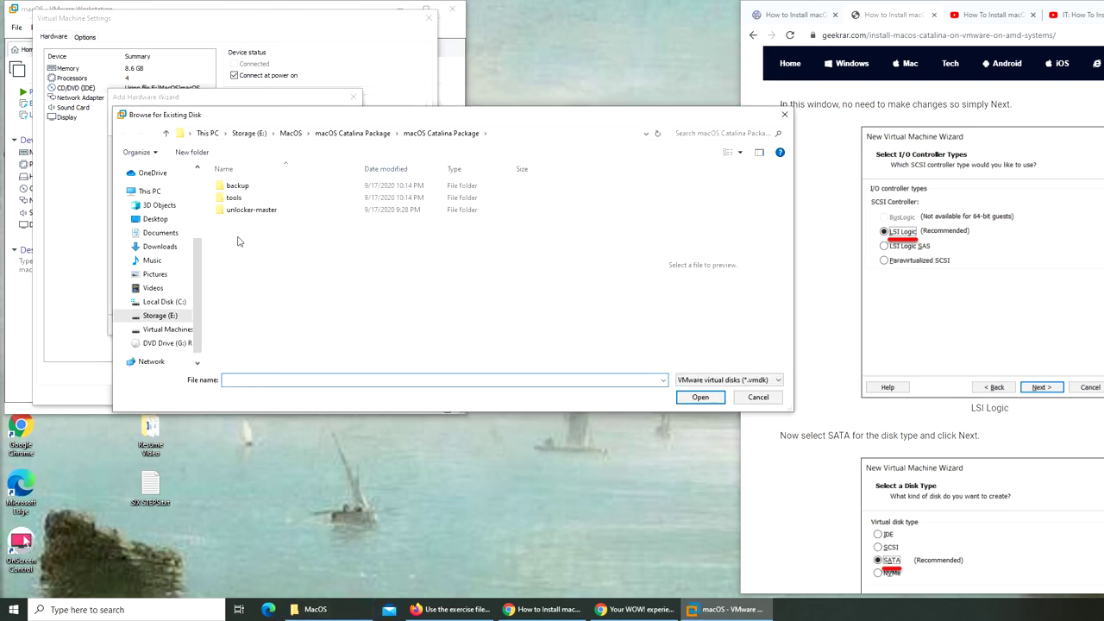
pyautogui.click(290, 134)
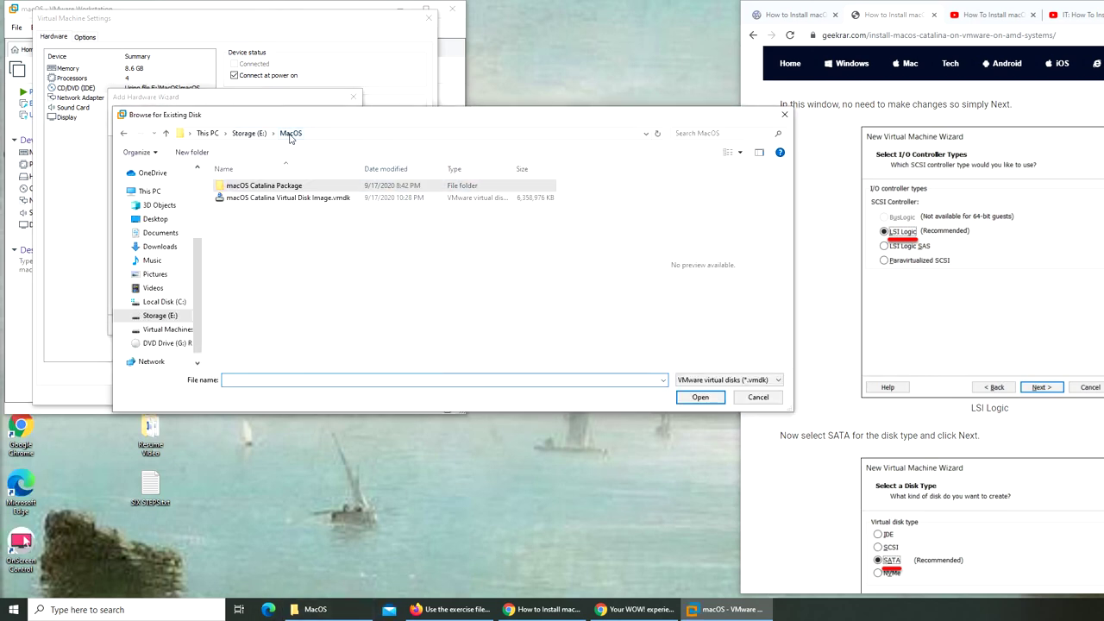
pyautogui.doubleClick(259, 198)
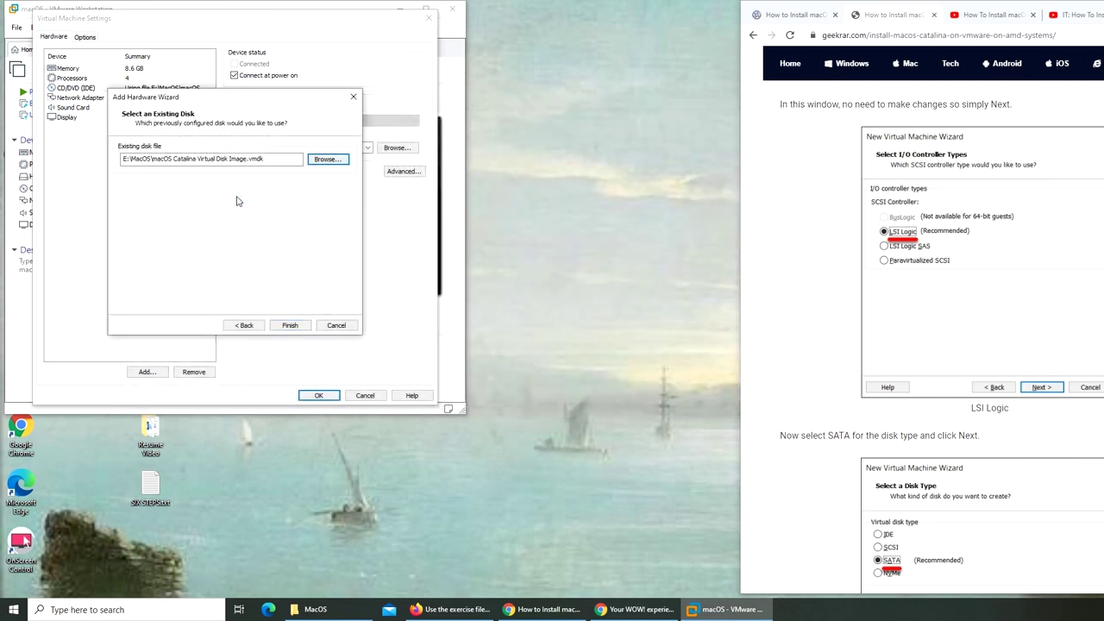
pyautogui.click(286, 325)
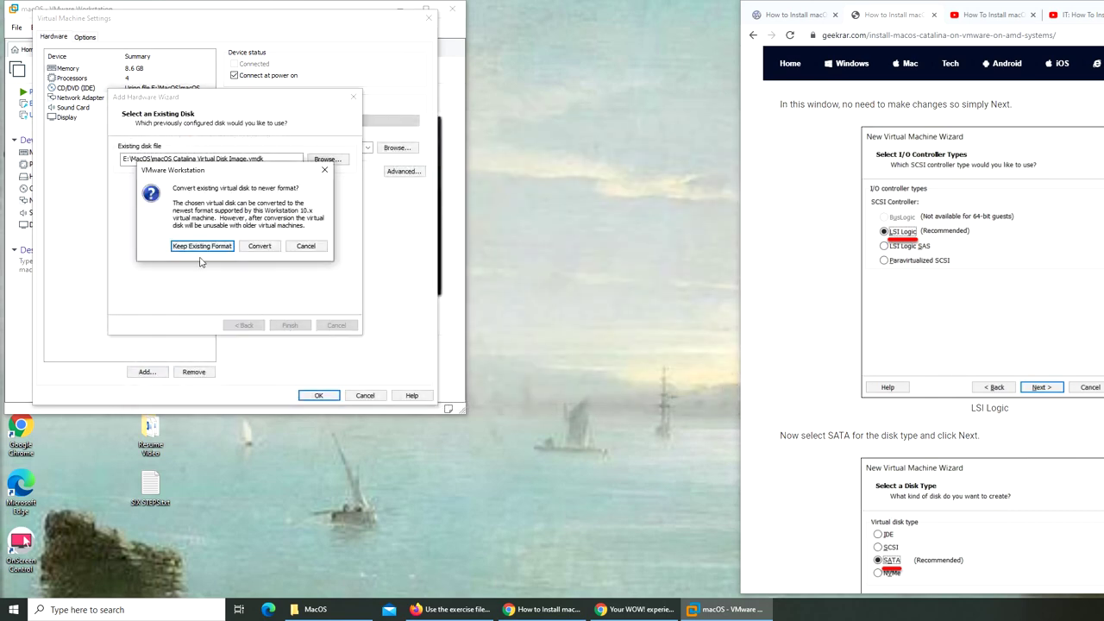
pyautogui.click(201, 248)
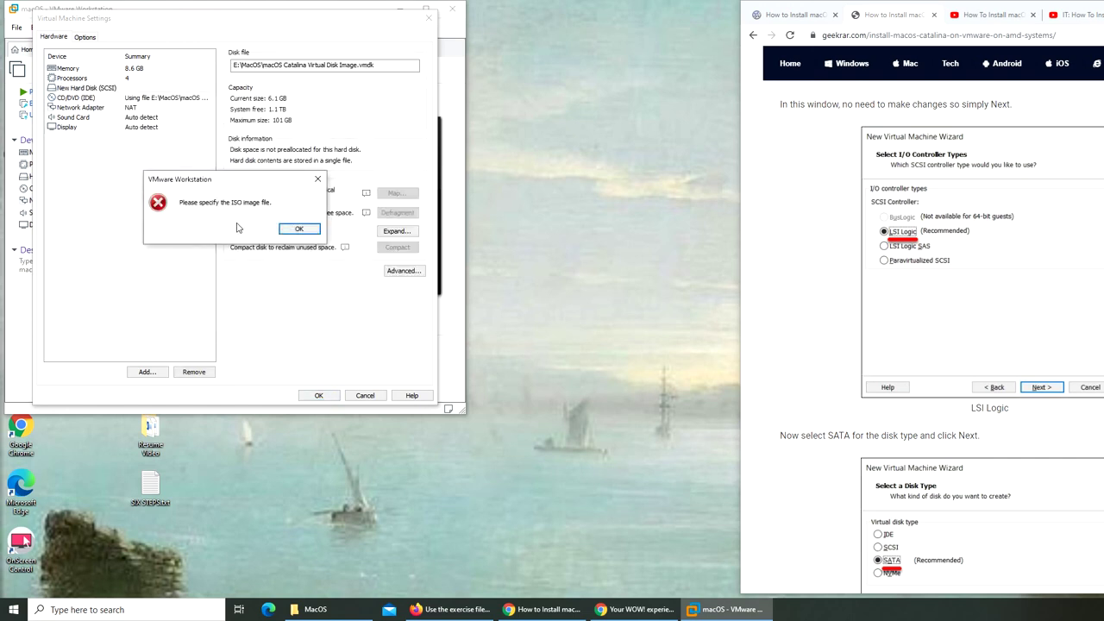
# Check the ISO image file path of the CD/DVD (IDE) drive and save the virtual machine settings.
pyautogui.click(295, 230)
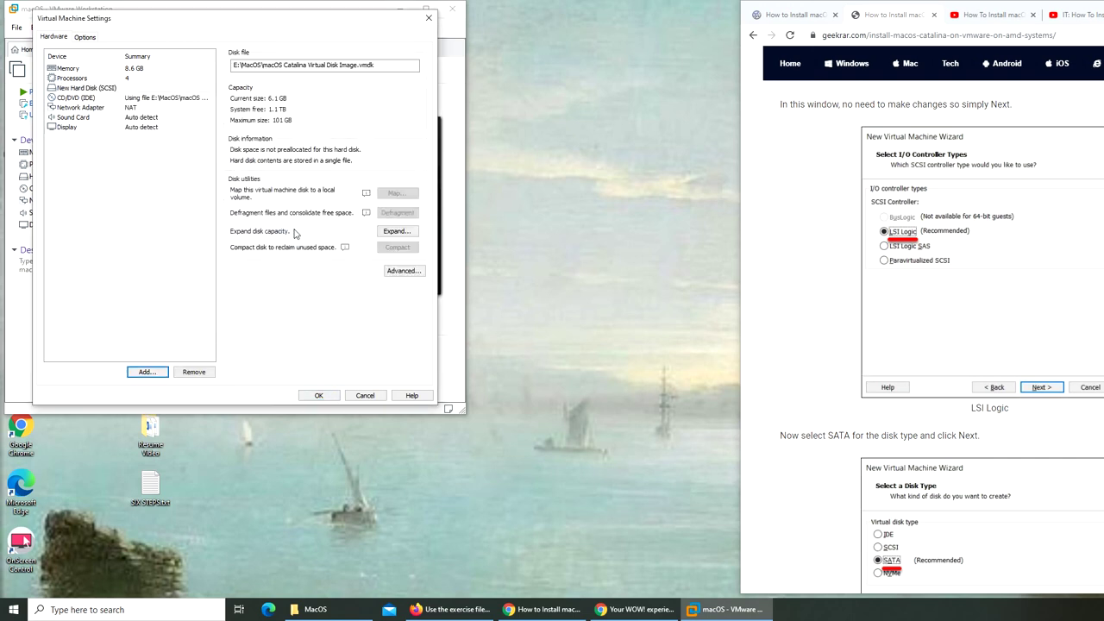
pyautogui.click(79, 97)
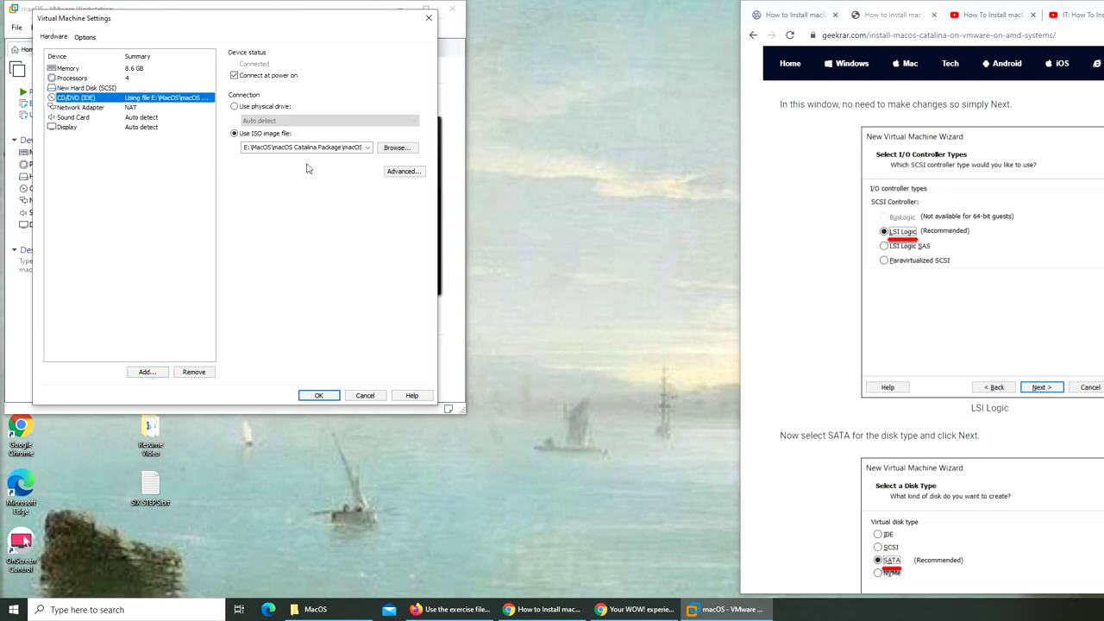
pyautogui.click(342, 144)
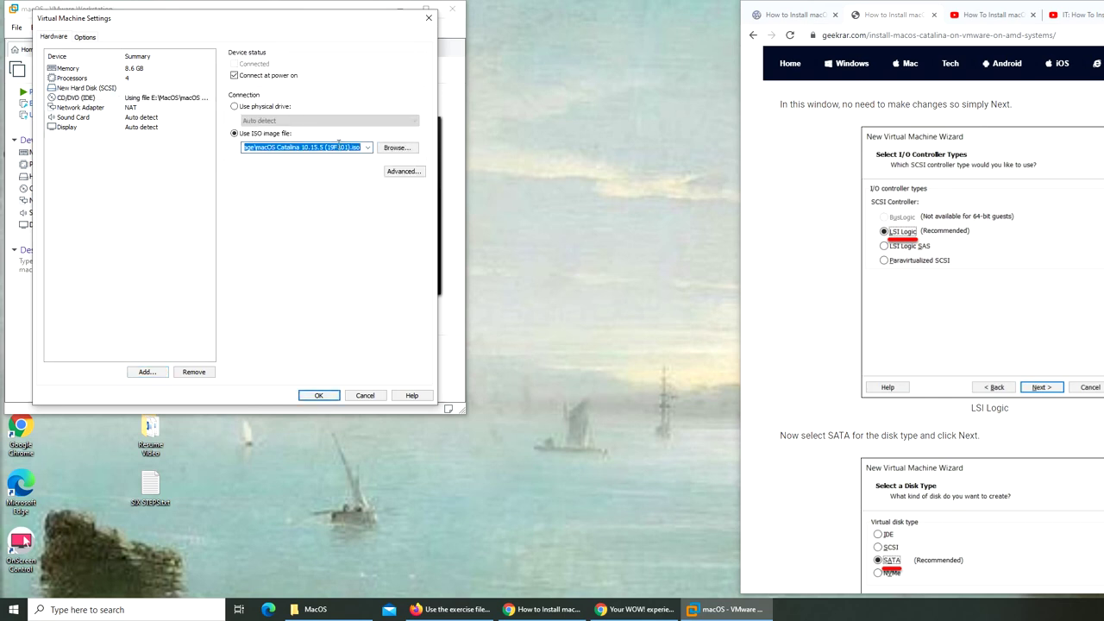
pyautogui.click(318, 395)
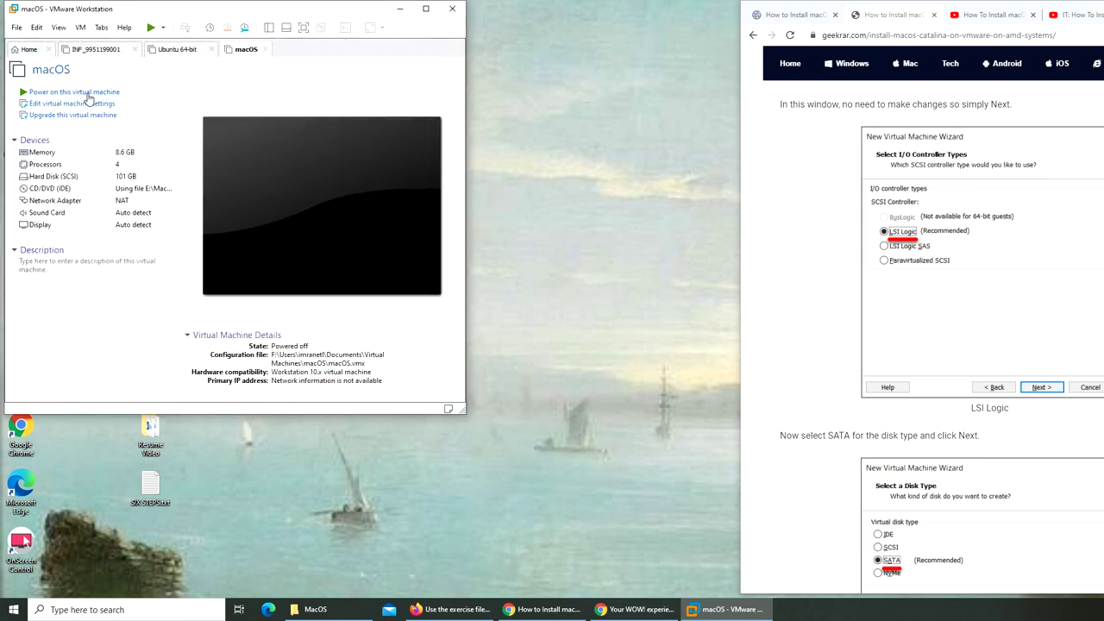
# Check the guest operating system options in the macOS machine's settings and try to power on the virtual machine.
pyautogui.click(61, 106)
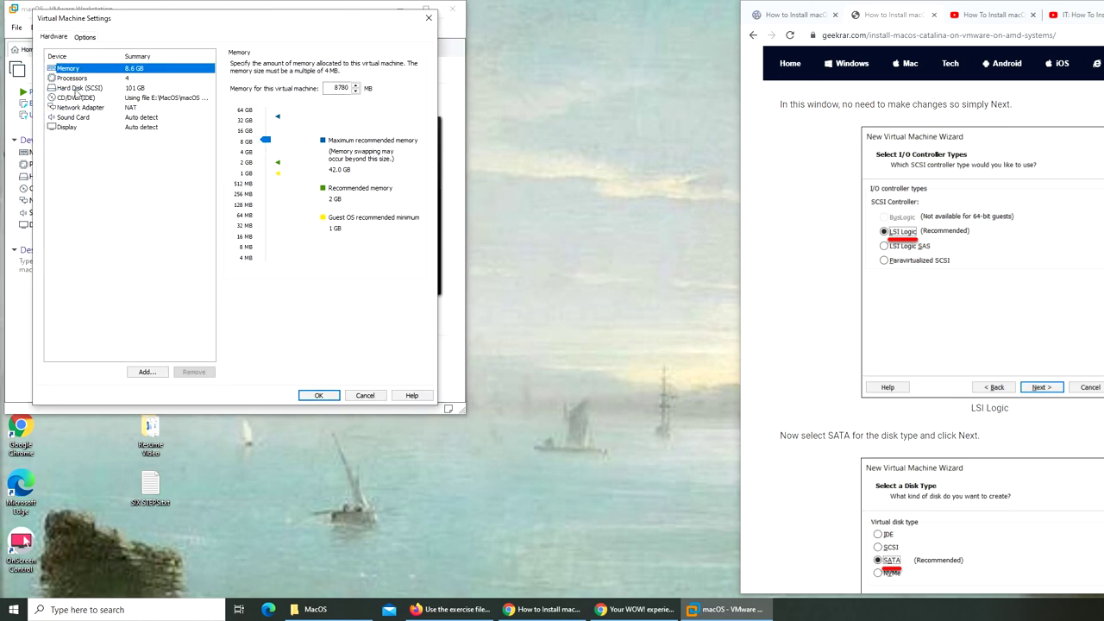
pyautogui.click(77, 36)
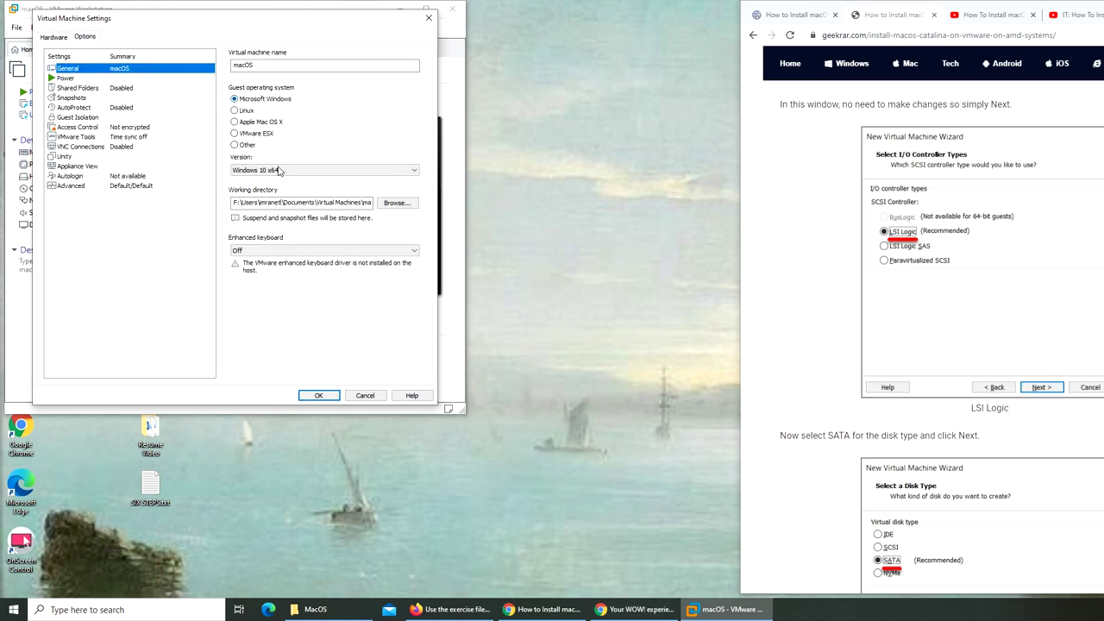
pyautogui.click(316, 395)
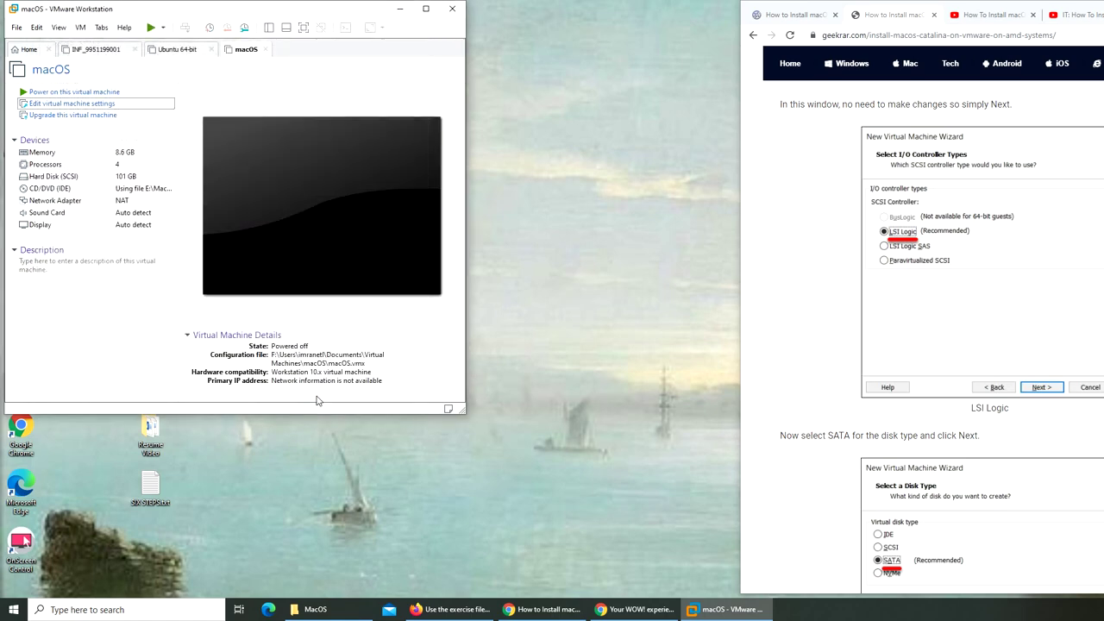
pyautogui.click(82, 93)
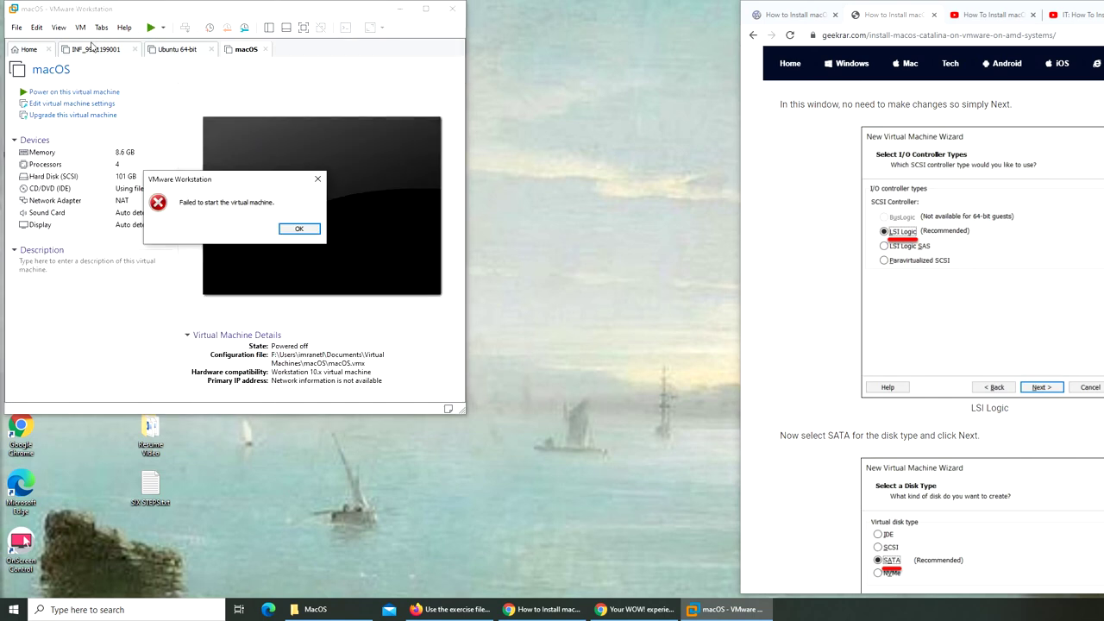
pyautogui.click(298, 230)
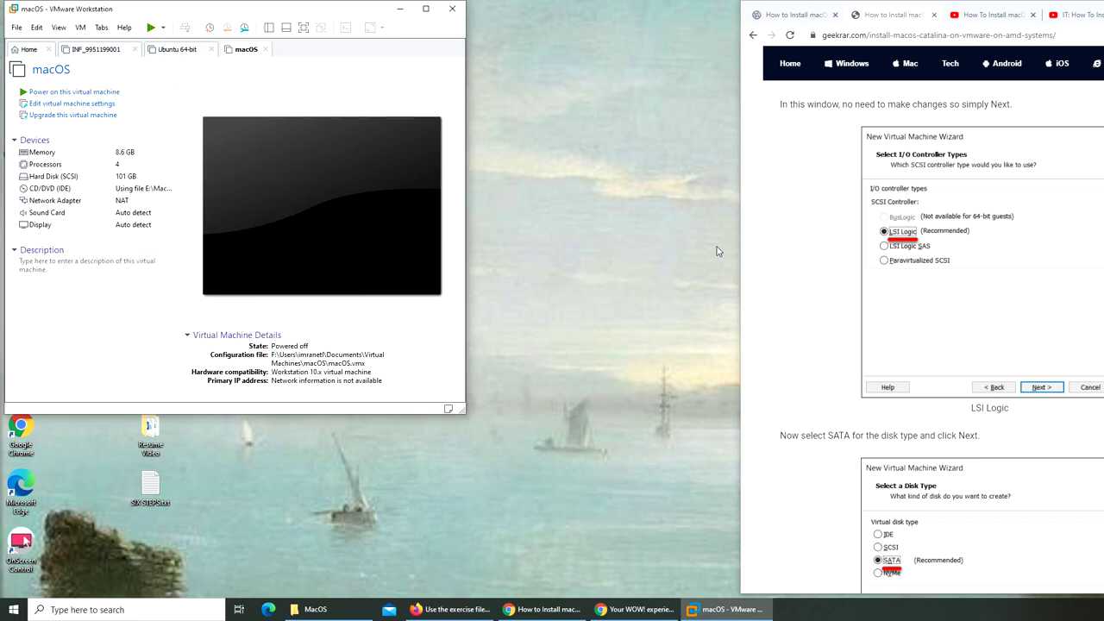
# Examine the AMD guide's sections on editing the VMX file, powering on the machine and fixing boot problems.
pyautogui.scroll(-5, 910, 233)
pyautogui.scroll(-2, 909, 234)
pyautogui.scroll(-7, 909, 228)
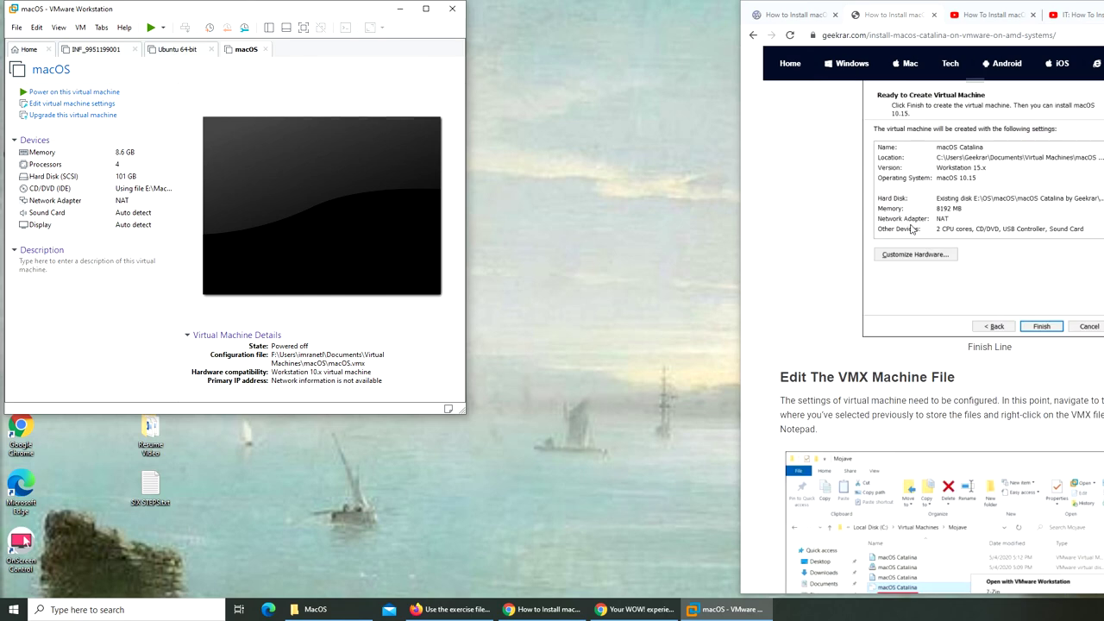
pyautogui.scroll(-8, 910, 229)
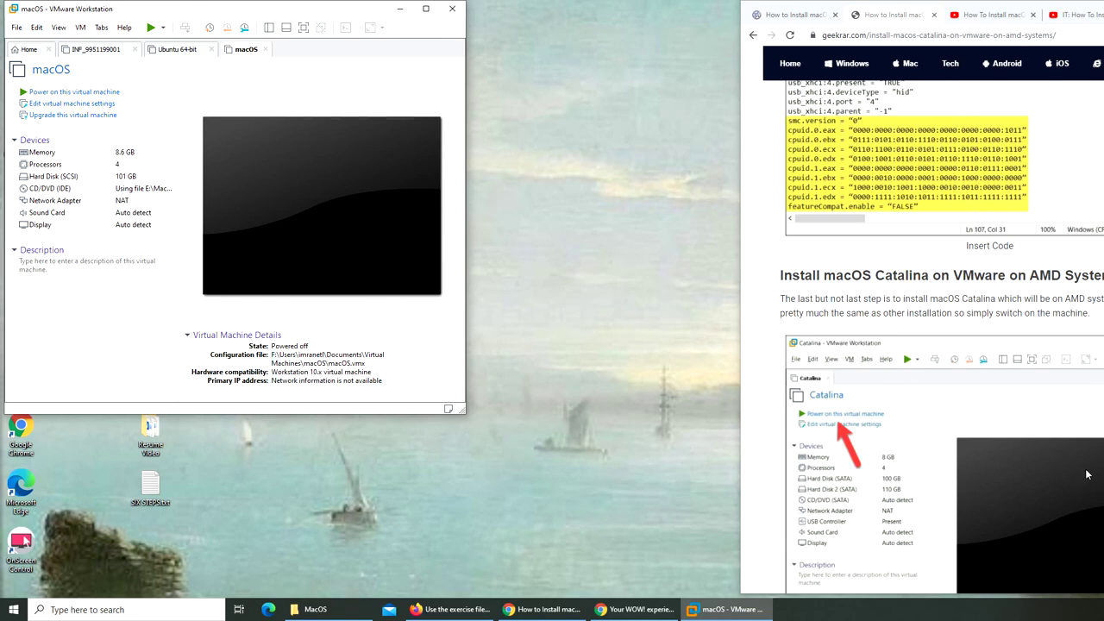
pyautogui.scroll(-5, 1003, 440)
pyautogui.scroll(-1, 1003, 440)
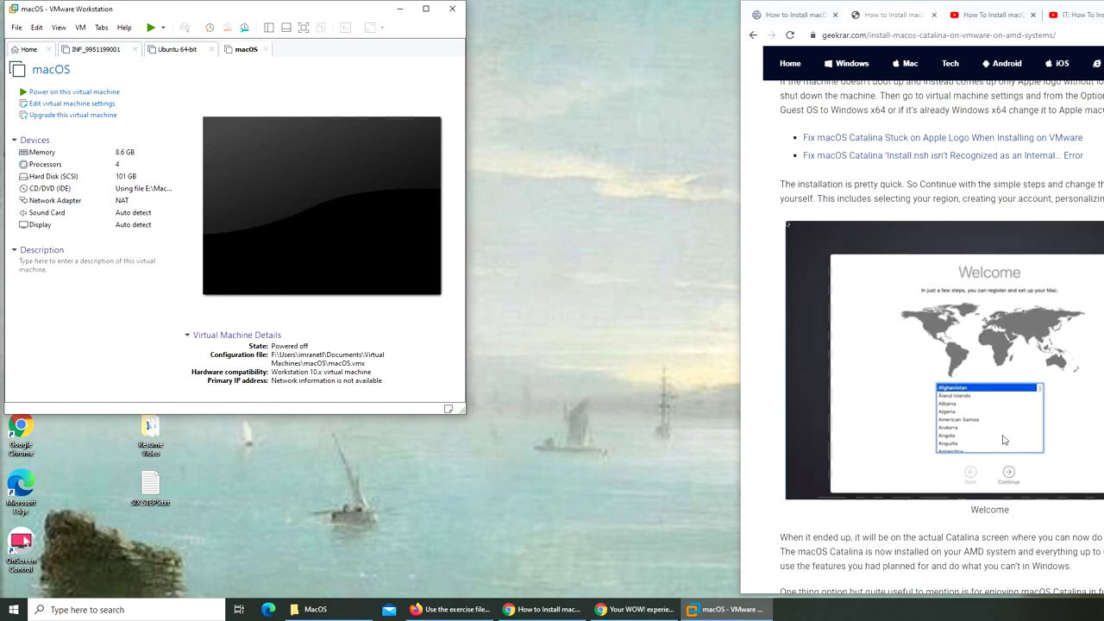
pyautogui.scroll(2, 1003, 440)
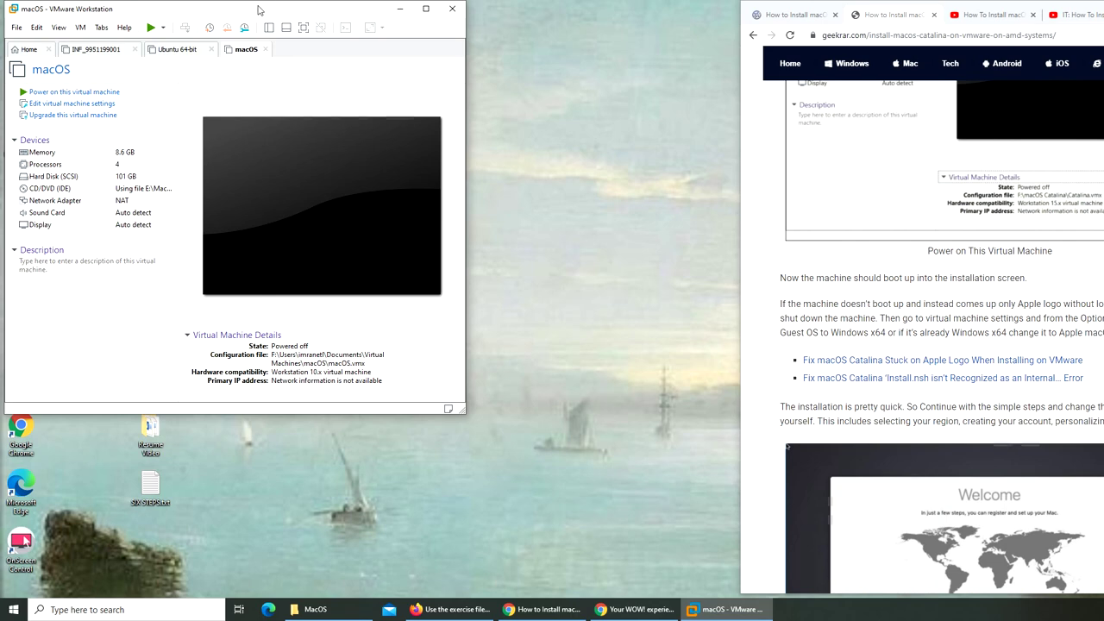
# Enlarge the VMware Workstation window beside the browser and minimize it.
pyautogui.press('super+Left')
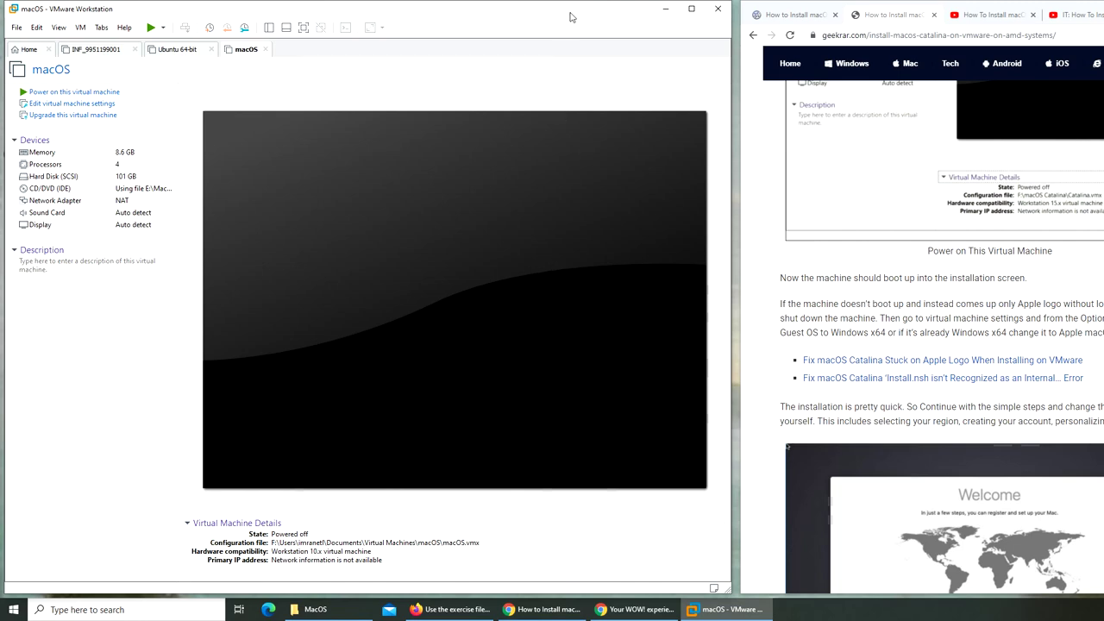
pyautogui.click(665, 9)
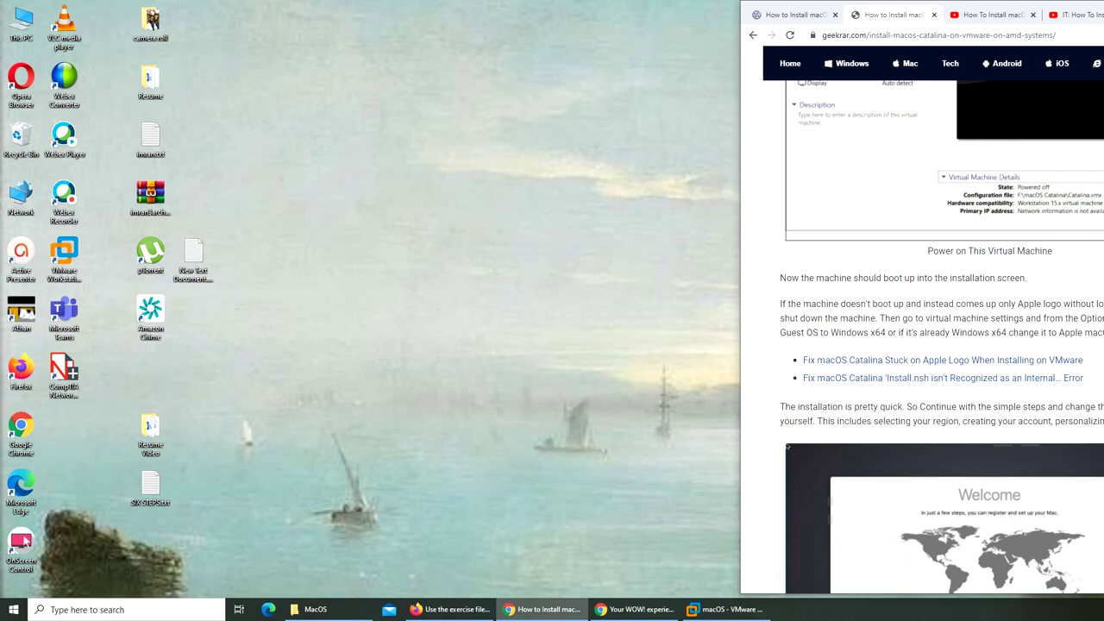